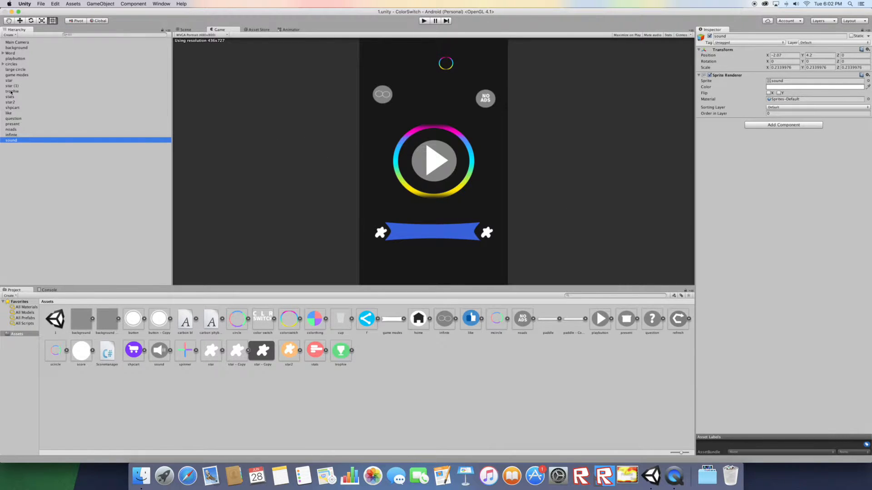
Set Order in Layer to 1 for all the sprites from large circle through sound.
{"action": "left_click", "coordinate": [23, 70], "text": "shift"}
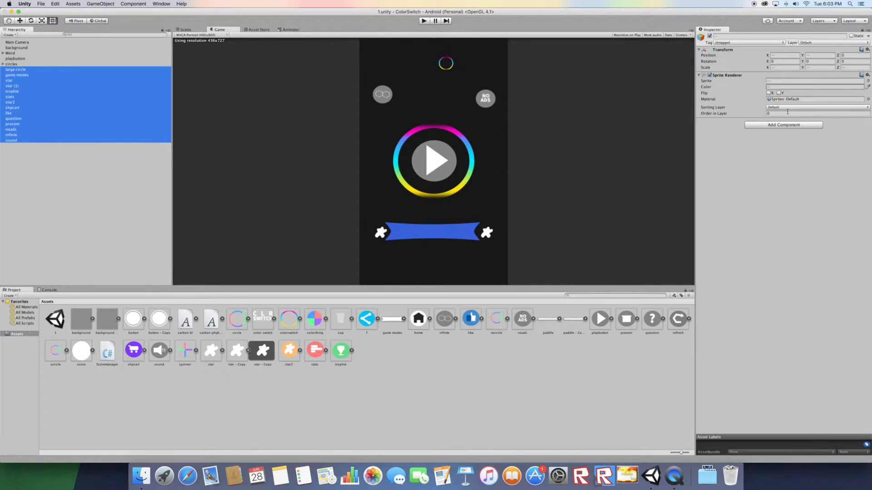
{"action": "left_click", "coordinate": [749, 115]}
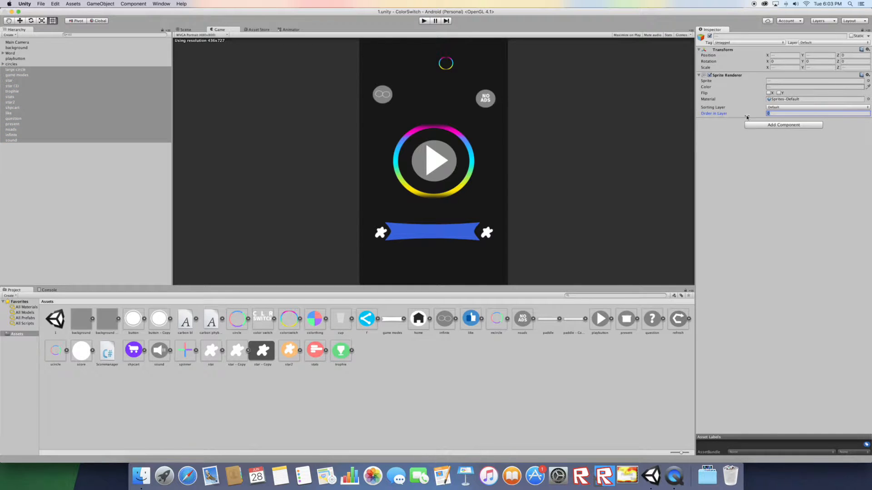
{"action": "type", "text": "1"}
{"action": "left_click", "coordinate": [802, 168]}
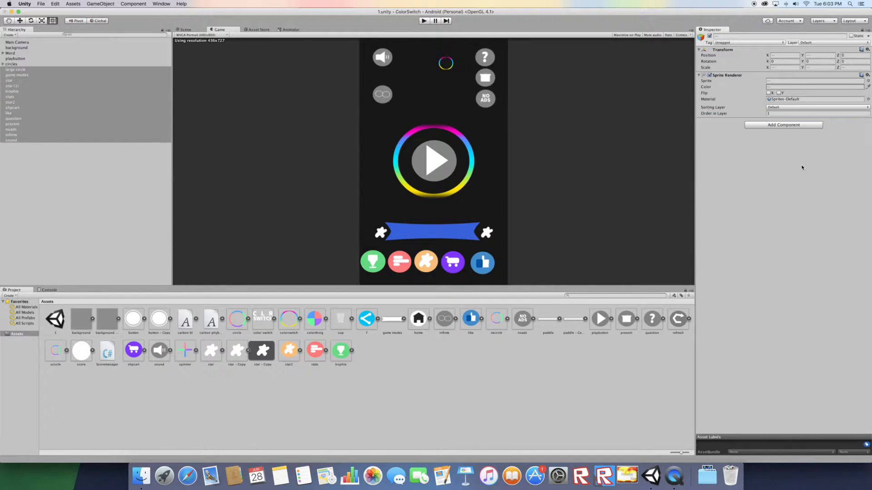
Set Order in Layer to 1 for the min circle and second circle sprites inside the circles group.
{"action": "left_click", "coordinate": [18, 64]}
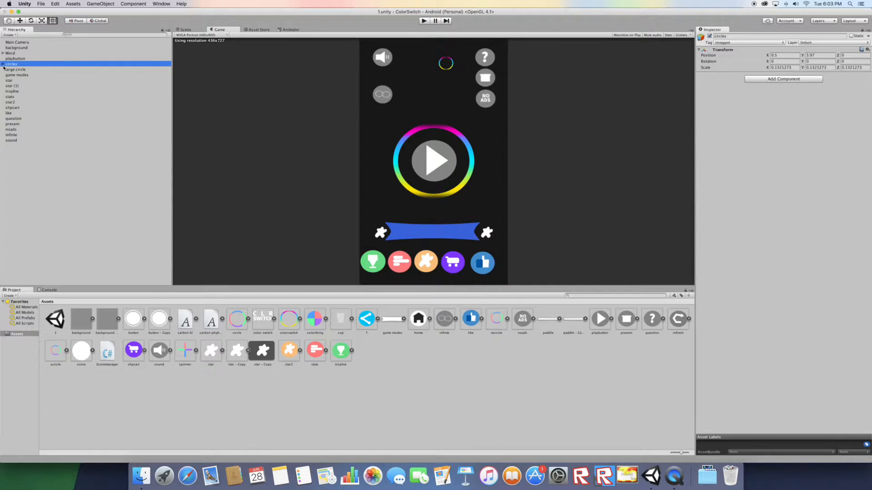
{"action": "left_click", "coordinate": [2, 64]}
{"action": "left_click", "coordinate": [30, 70]}
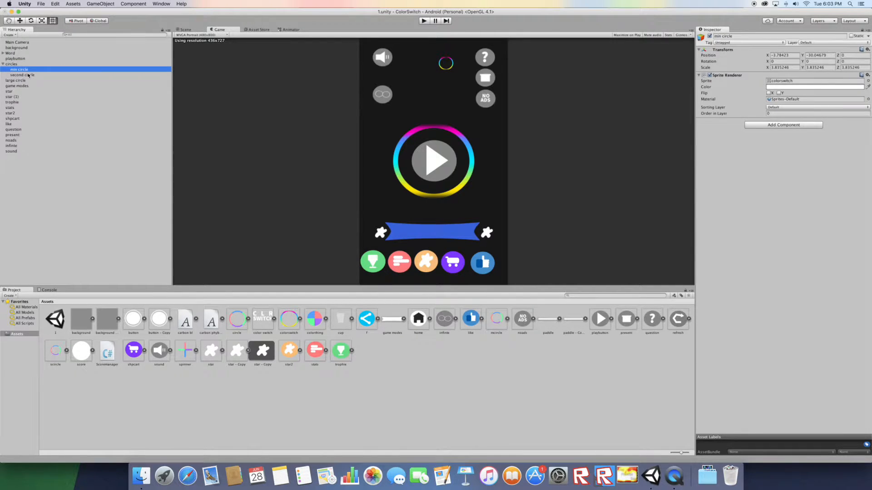
{"action": "left_click", "coordinate": [28, 75], "text": "shift"}
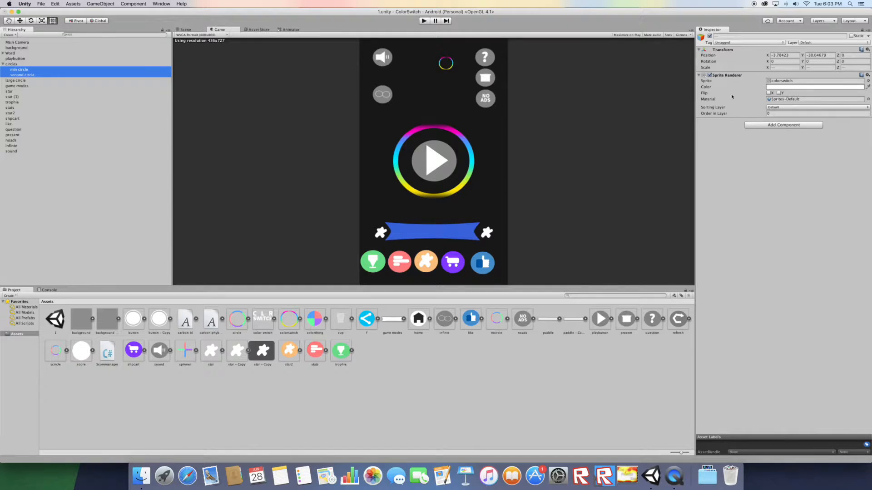
{"action": "left_click", "coordinate": [780, 113]}
{"action": "type", "text": "1"}
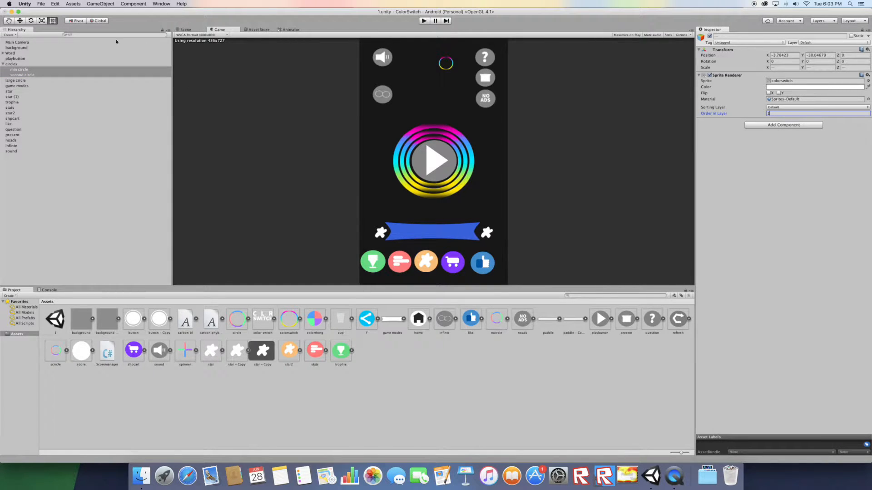
Set Order in Layer to 1 for wordcircle1 and word circle 2 under the Word object.
{"action": "left_click", "coordinate": [22, 48]}
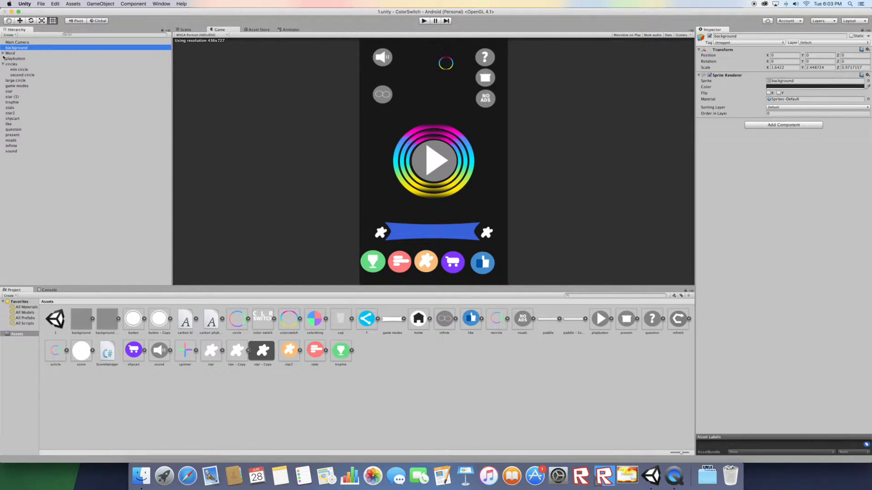
{"action": "left_click", "coordinate": [2, 53]}
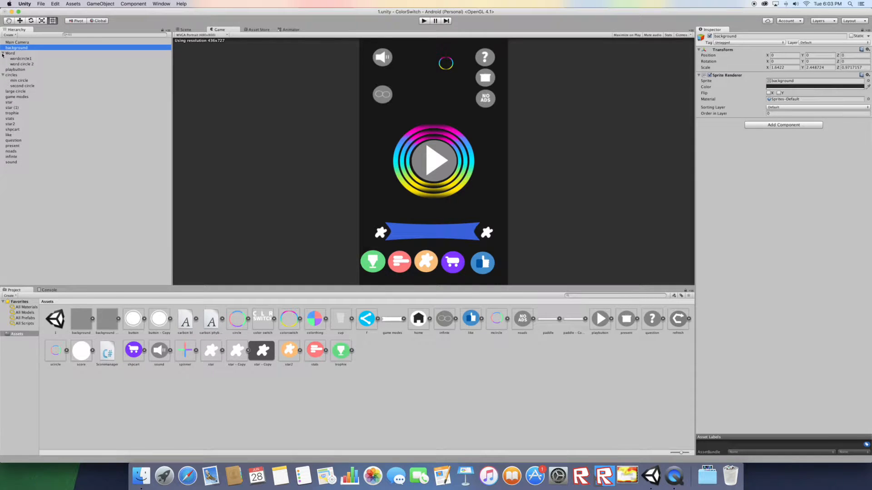
{"action": "left_click", "coordinate": [21, 59]}
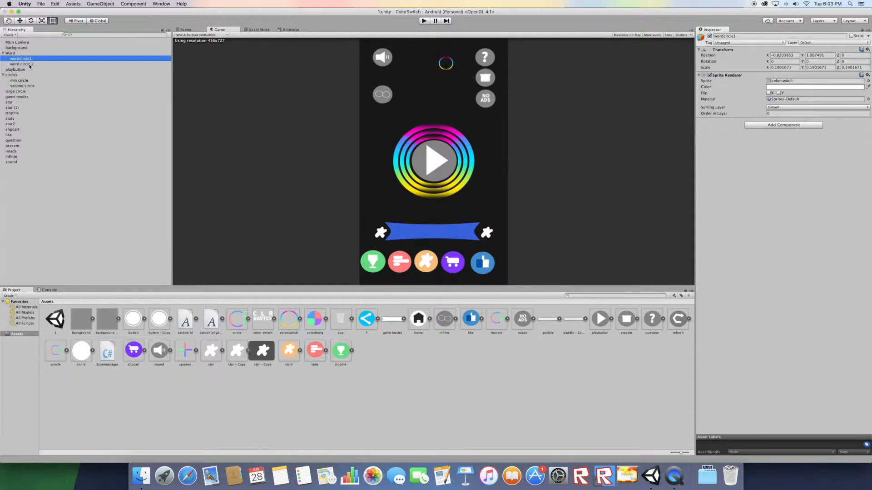
{"action": "left_click", "coordinate": [29, 65], "text": "shift"}
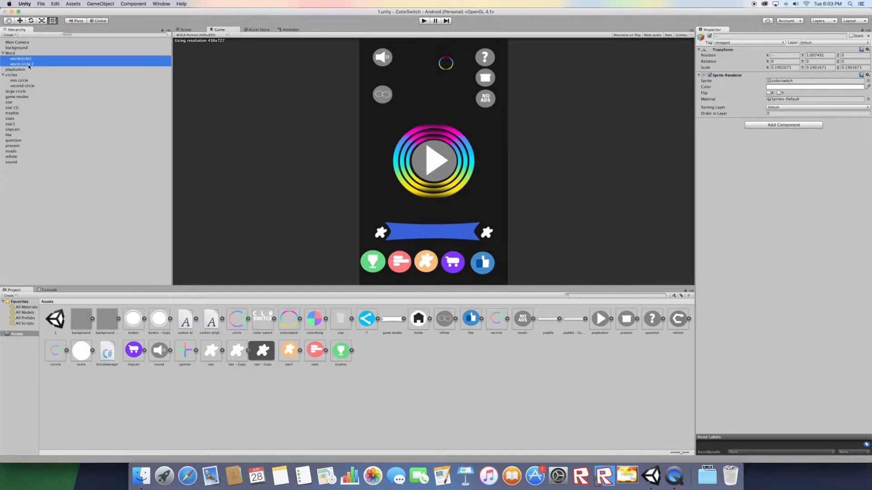
{"action": "left_click", "coordinate": [788, 113]}
{"action": "type", "text": "1"}
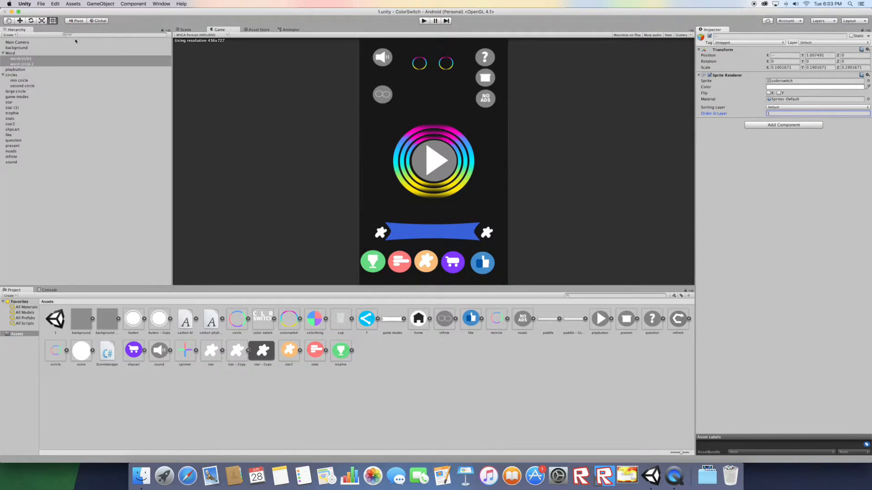
Set the Word title sprite's Order in Layer to 1.
{"action": "left_click", "coordinate": [37, 53]}
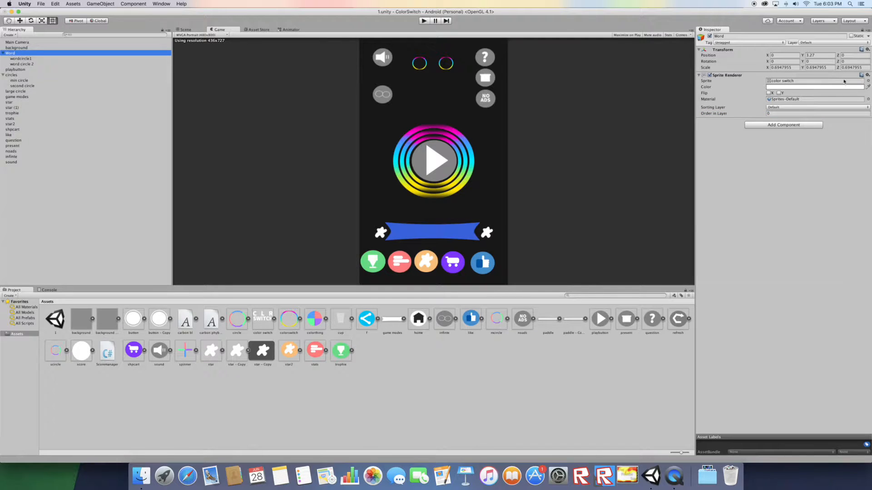
{"action": "left_click", "coordinate": [774, 113]}
{"action": "type", "text": "1"}
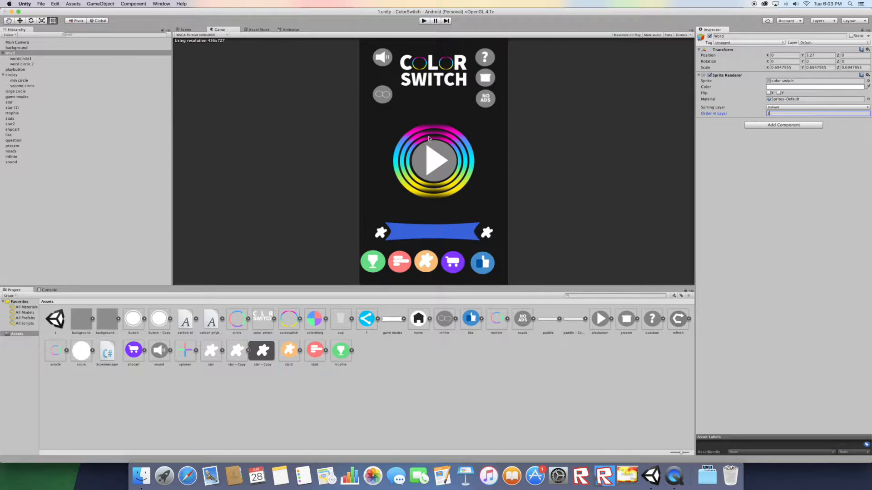
{"action": "left_click", "coordinate": [420, 158]}
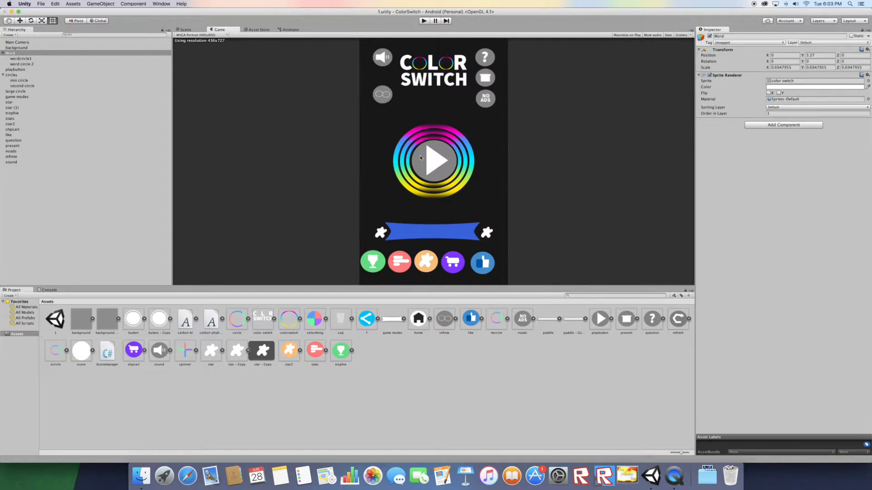
Collapse the circles group and add a UI Button to the scene.
{"action": "left_click", "coordinate": [3, 75]}
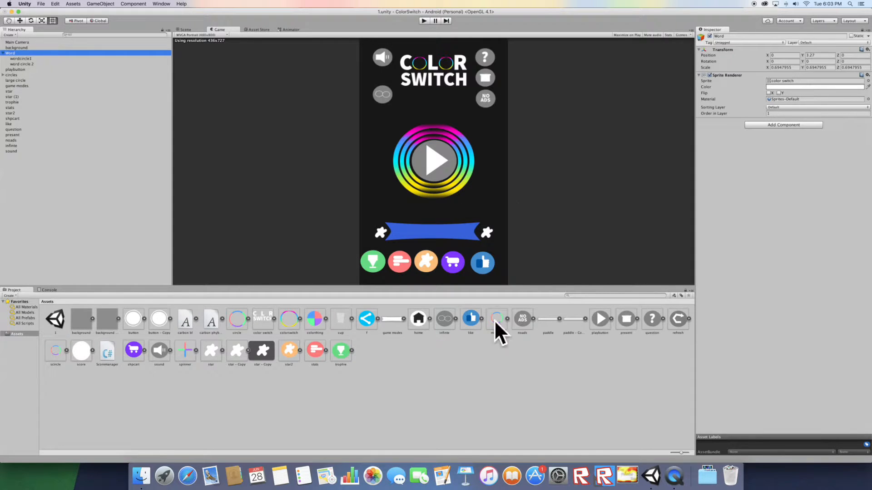
{"action": "left_click", "coordinate": [69, 188]}
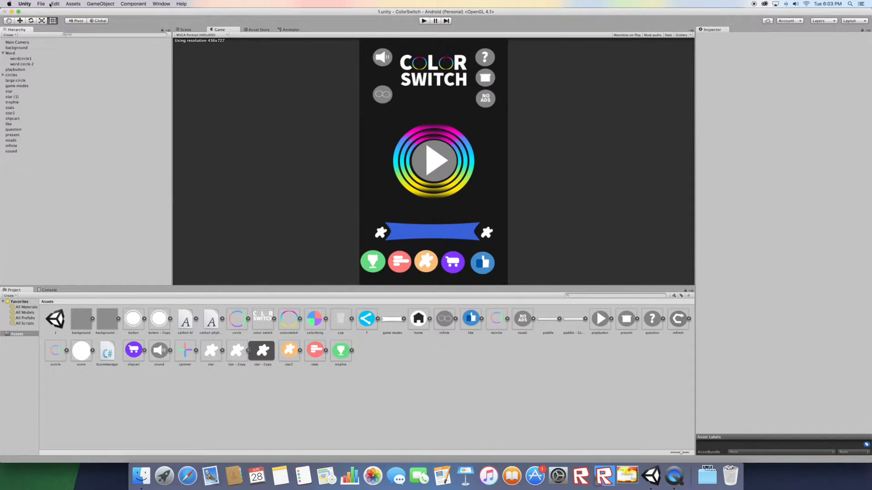
{"action": "left_click", "coordinate": [100, 3]}
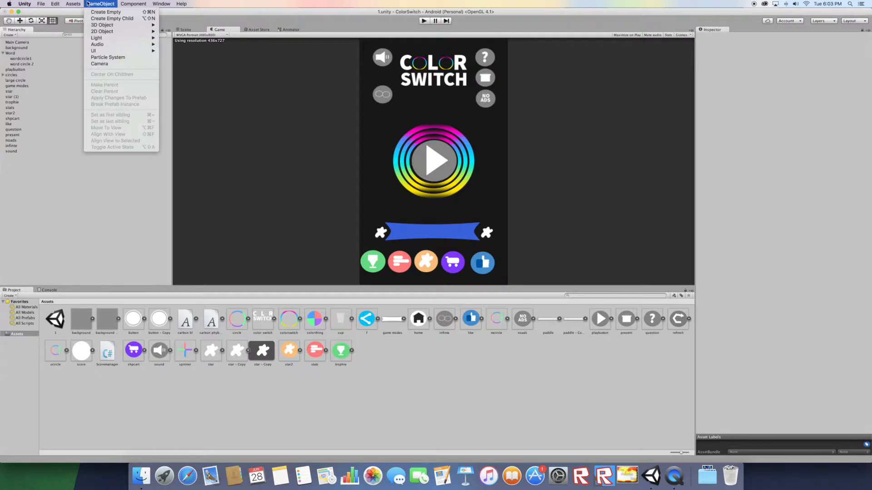
{"action": "mouse_move", "coordinate": [118, 53]}
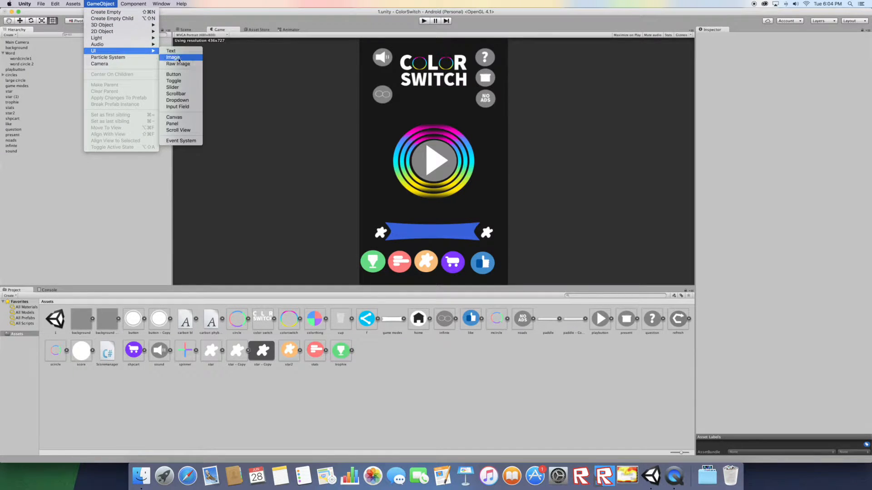
{"action": "left_click", "coordinate": [179, 75]}
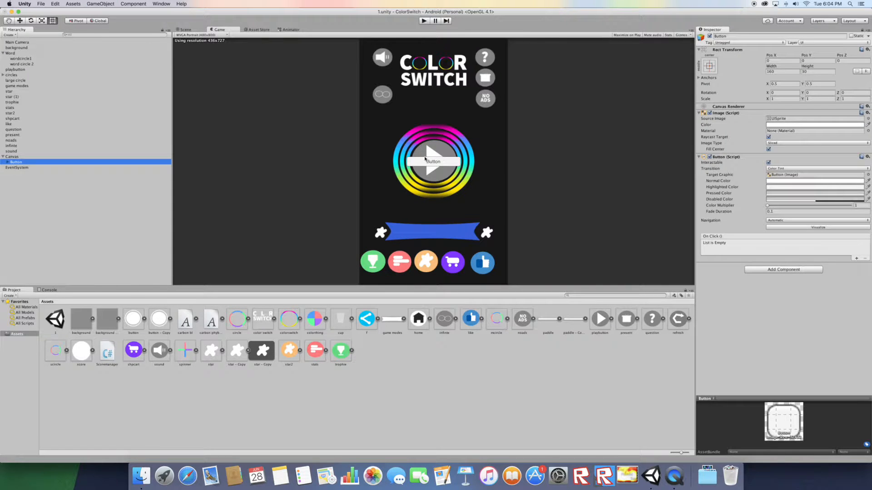
Set the Canvas Scaler's UI Scale Mode to Scale With Screen Size.
{"action": "left_click", "coordinate": [25, 157]}
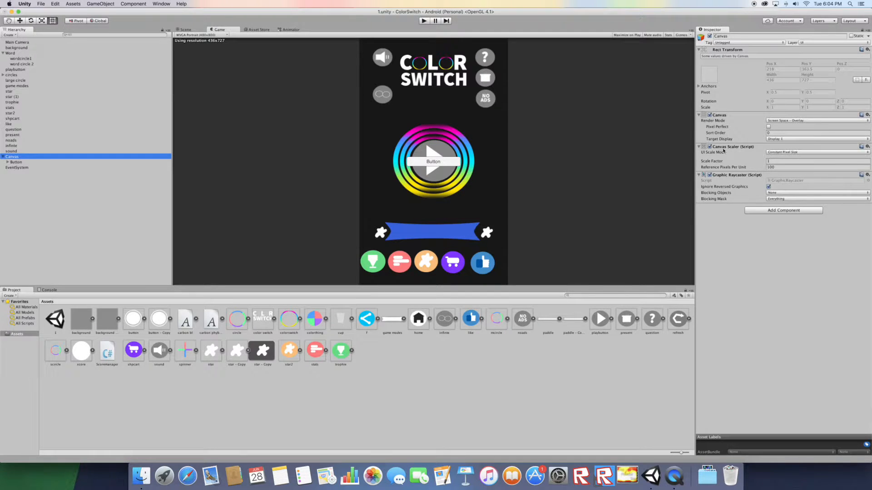
{"action": "left_click", "coordinate": [777, 152]}
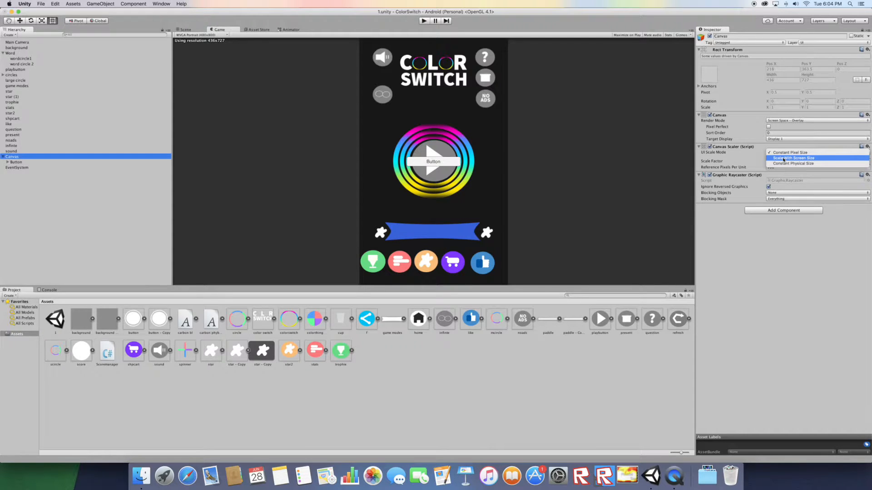
{"action": "left_click", "coordinate": [783, 158]}
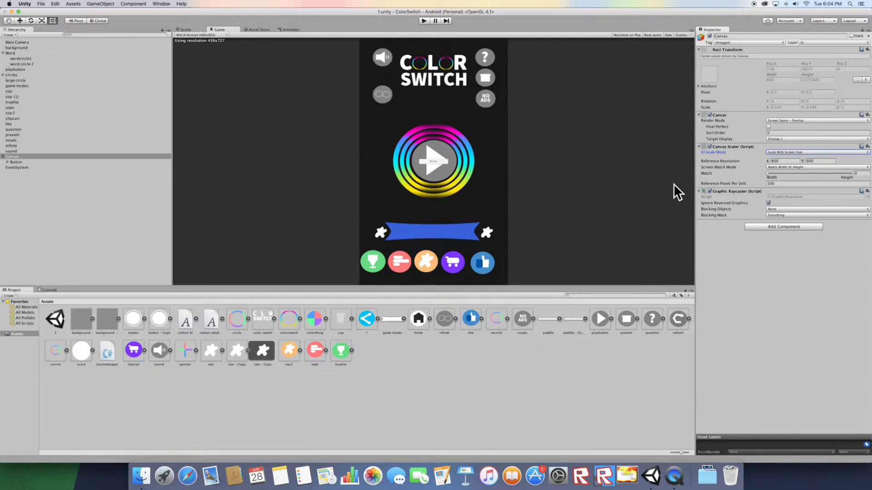
Delete the Text child object of the new UI button.
{"action": "left_click", "coordinate": [8, 163]}
{"action": "left_click", "coordinate": [17, 168]}
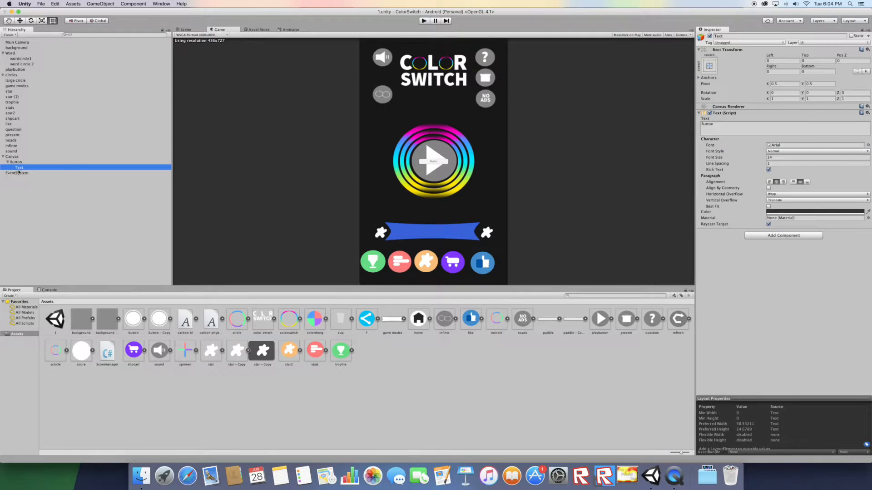
{"action": "right_click", "coordinate": [18, 168]}
{"action": "left_click", "coordinate": [30, 202]}
Assign the playbutton sprite as the UI button's source image and delete the original playbutton object from the scene.
{"action": "left_click", "coordinate": [15, 162]}
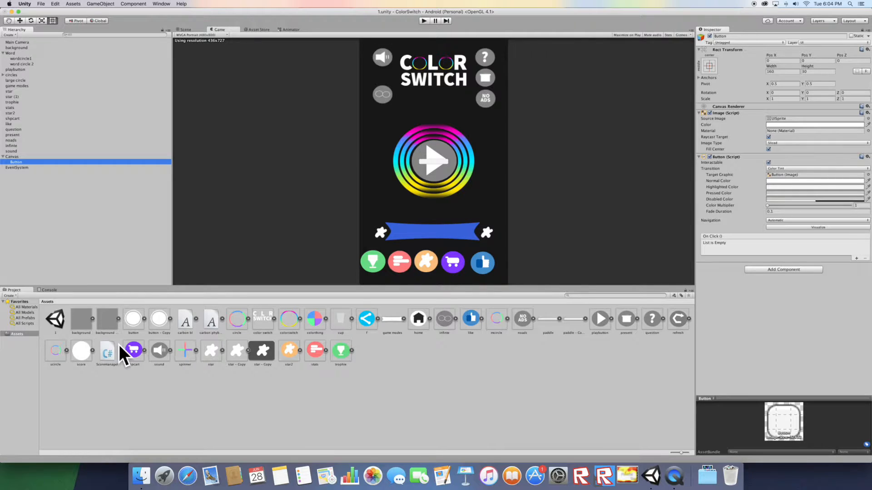
{"action": "left_click_drag", "start_coordinate": [601, 322], "coordinate": [787, 121]}
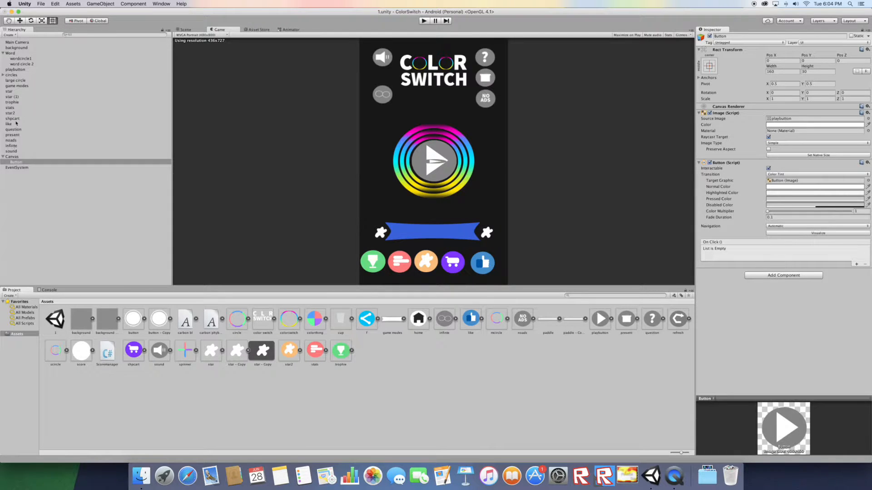
{"action": "left_click", "coordinate": [18, 70]}
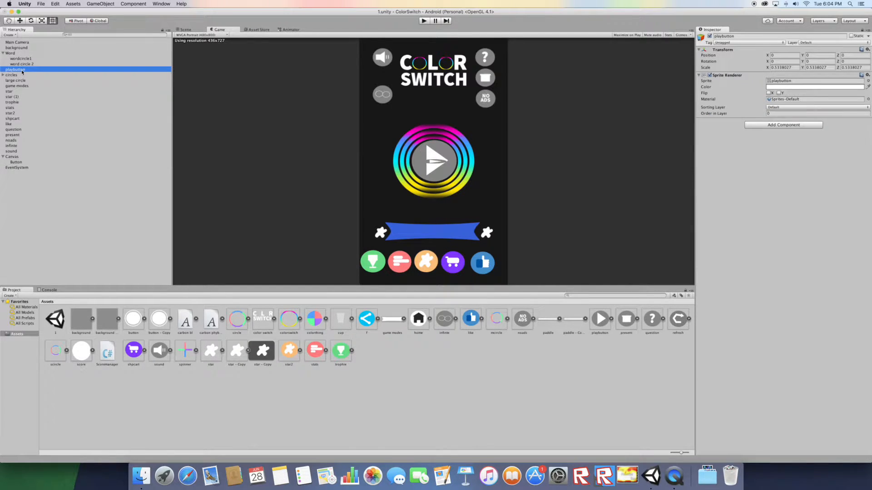
{"action": "right_click", "coordinate": [82, 69]}
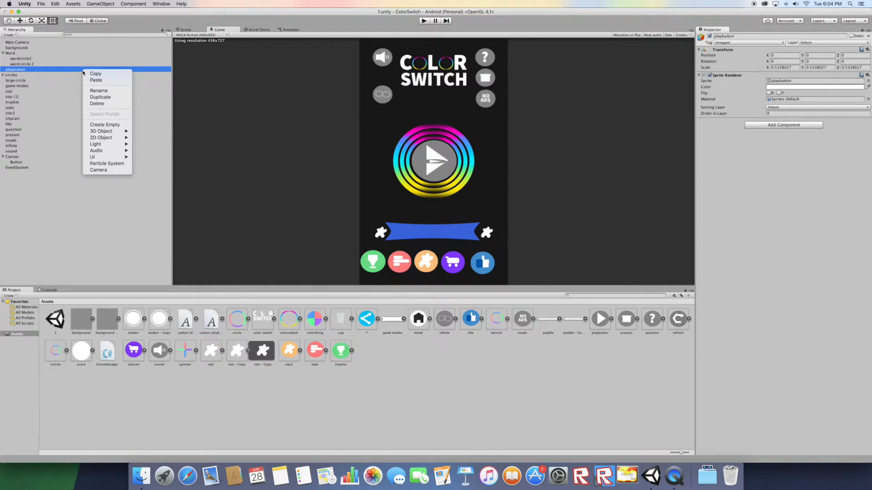
{"action": "left_click", "coordinate": [120, 103]}
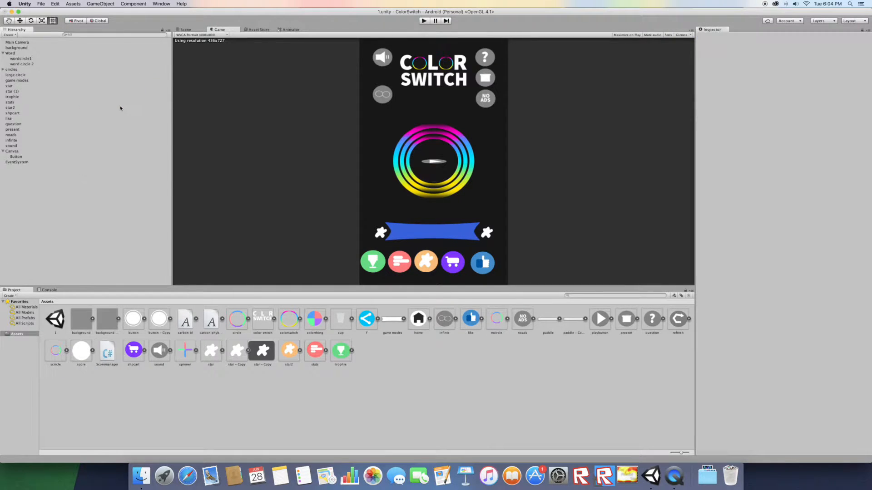
Resize the UI play button to about 282 wide and 281 high so it fills the inner ring.
{"action": "left_click", "coordinate": [67, 157]}
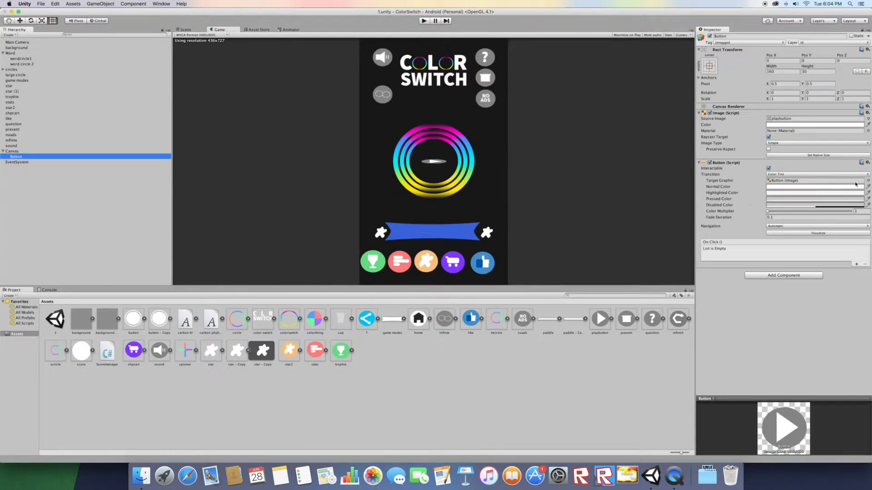
{"action": "left_click_drag", "start_coordinate": [804, 66], "coordinate": [870, 76]}
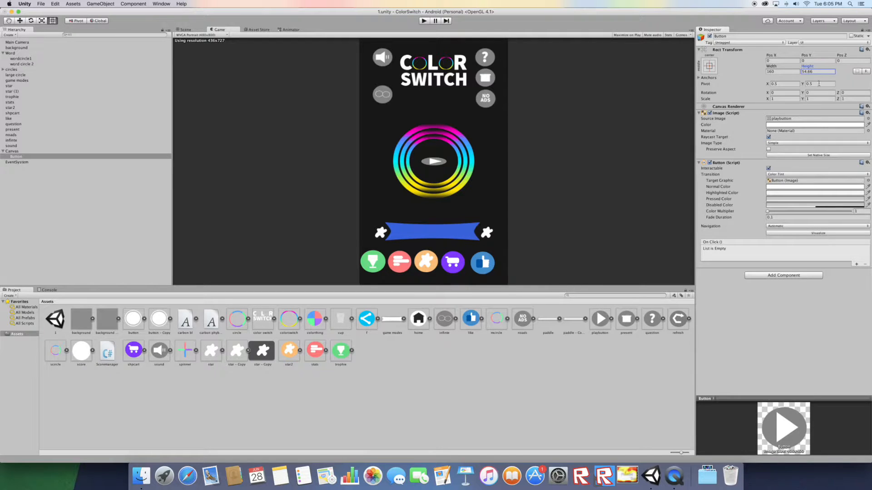
{"action": "left_click_drag", "start_coordinate": [809, 66], "coordinate": [870, 68]}
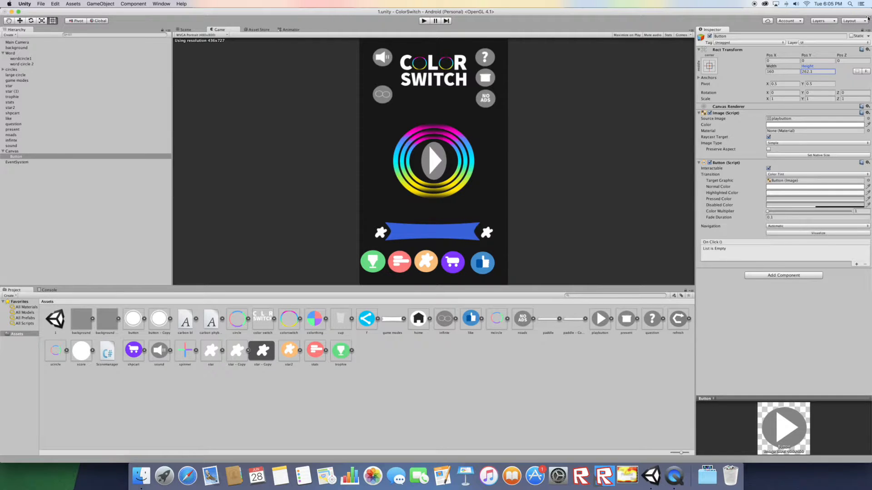
{"action": "left_click_drag", "start_coordinate": [868, 18], "coordinate": [870, 17]}
{"action": "left_click_drag", "start_coordinate": [765, 68], "coordinate": [825, 113]}
{"action": "left_click_drag", "start_coordinate": [807, 71], "coordinate": [820, 65]}
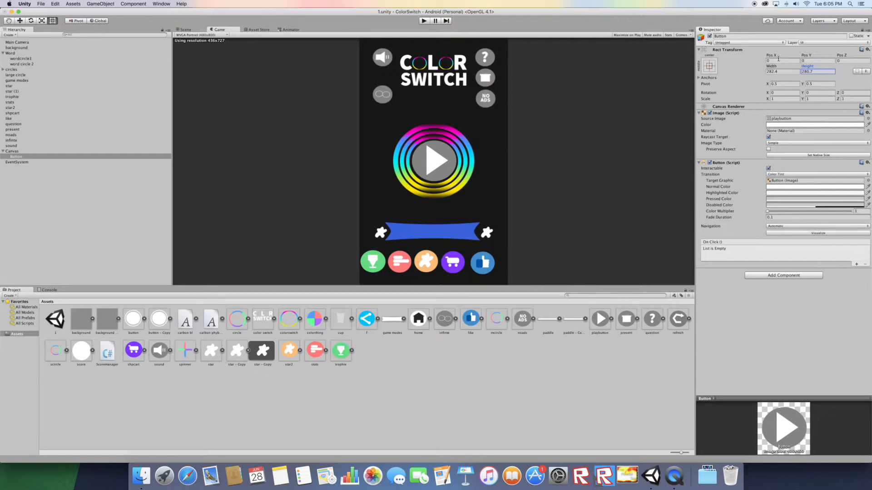
Shift the UI play button slightly left to a Pos X of about -1.6.
{"action": "left_click", "coordinate": [708, 66]}
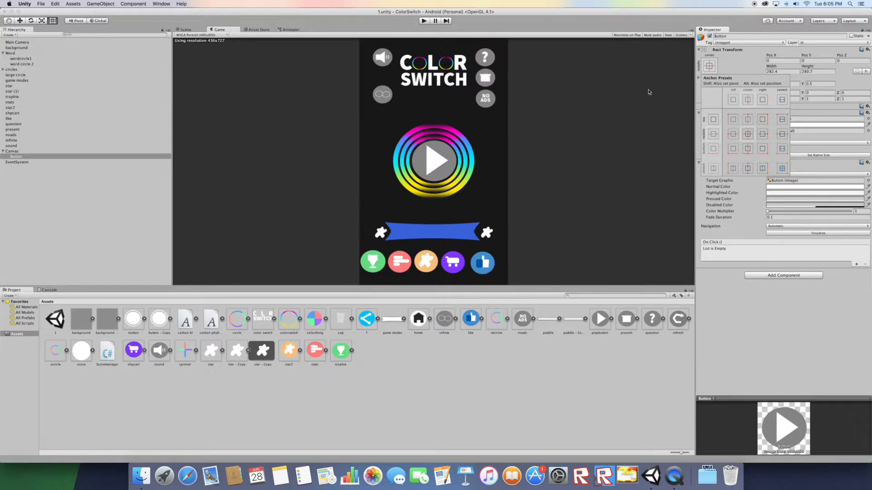
{"action": "left_click", "coordinate": [772, 56]}
{"action": "left_click_drag", "start_coordinate": [773, 56], "coordinate": [749, 62]}
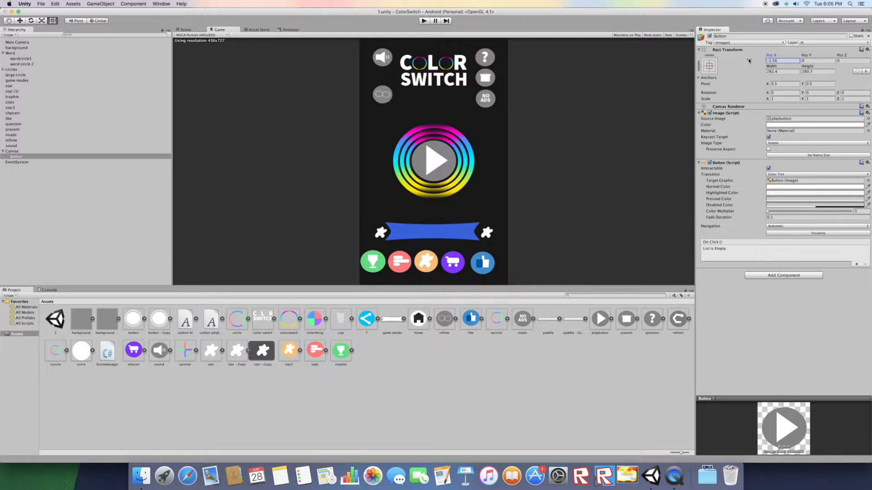
Run the game, test how the play button reacts to being pressed, and stop play mode.
{"action": "left_click", "coordinate": [422, 21]}
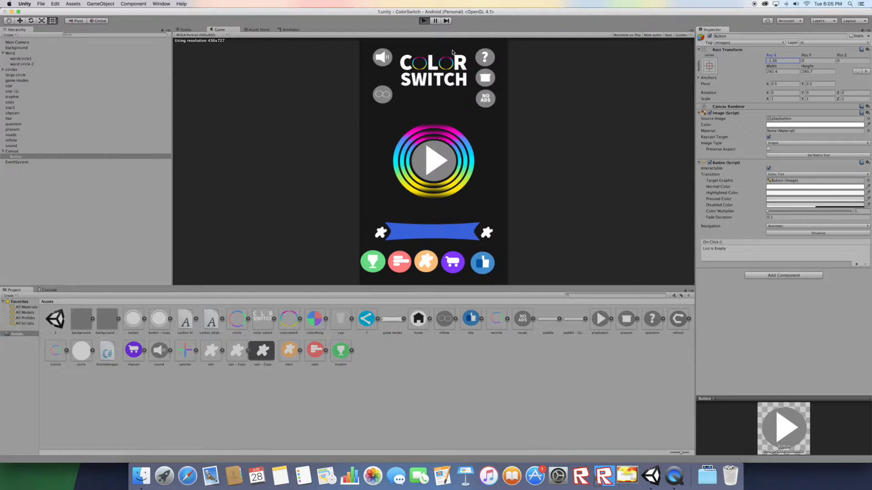
{"action": "left_click", "coordinate": [434, 170]}
{"action": "left_click", "coordinate": [434, 169]}
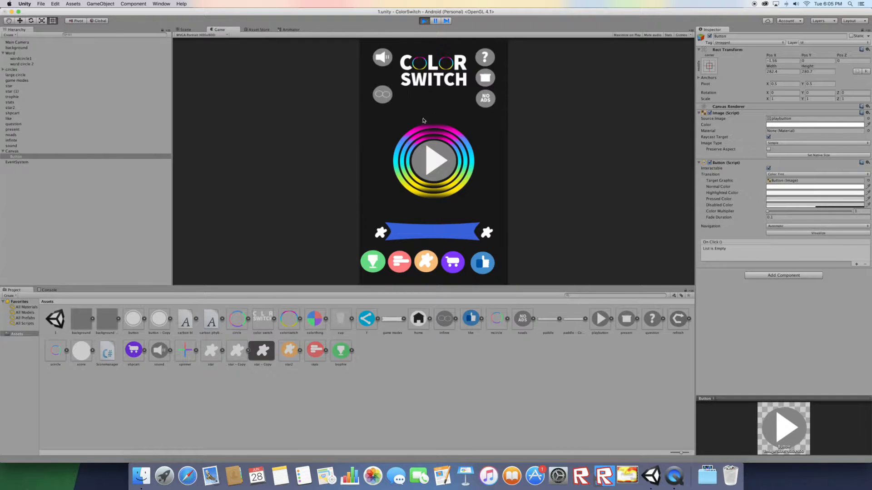
{"action": "left_click", "coordinate": [422, 145]}
{"action": "left_click", "coordinate": [426, 23]}
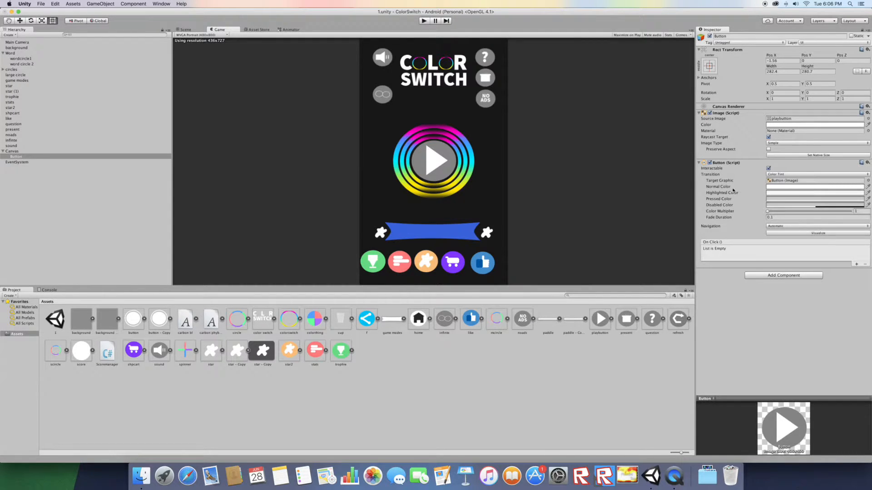
Set the play button's highlighted color to a pale yellow and its pressed color to mid-gray with RGB 128.
{"action": "left_click", "coordinate": [768, 193]}
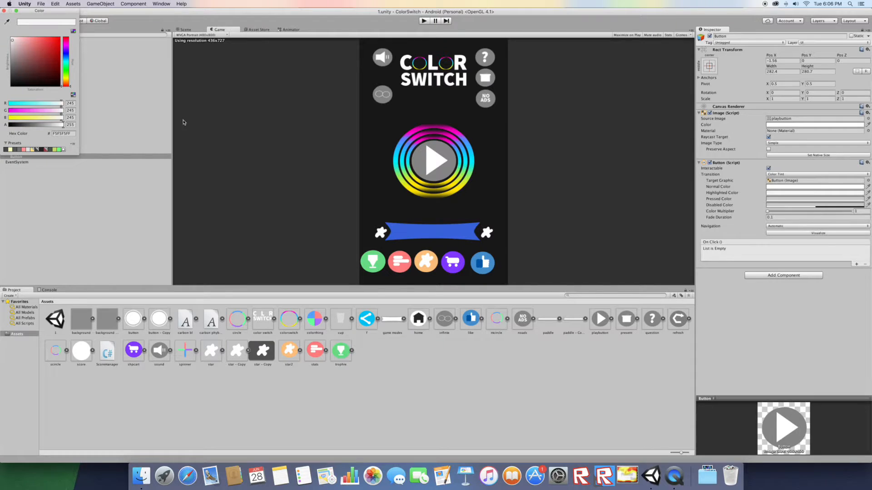
{"action": "left_click", "coordinate": [68, 78]}
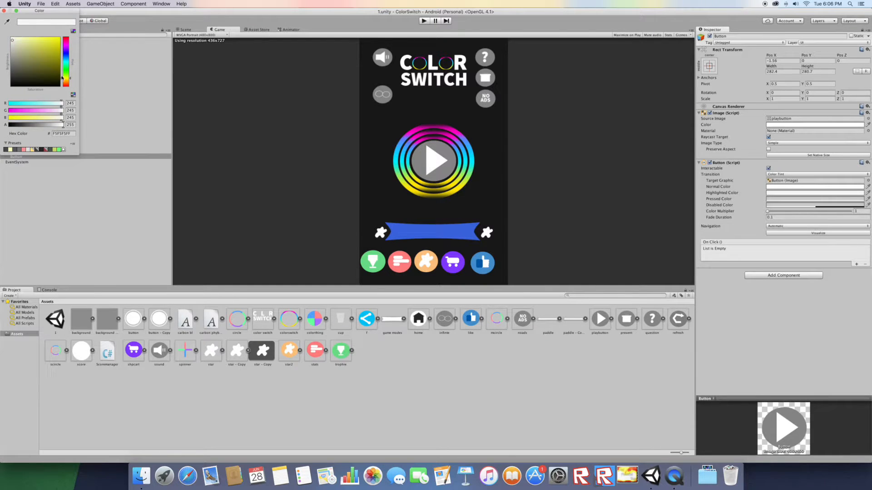
{"action": "left_click", "coordinate": [21, 43]}
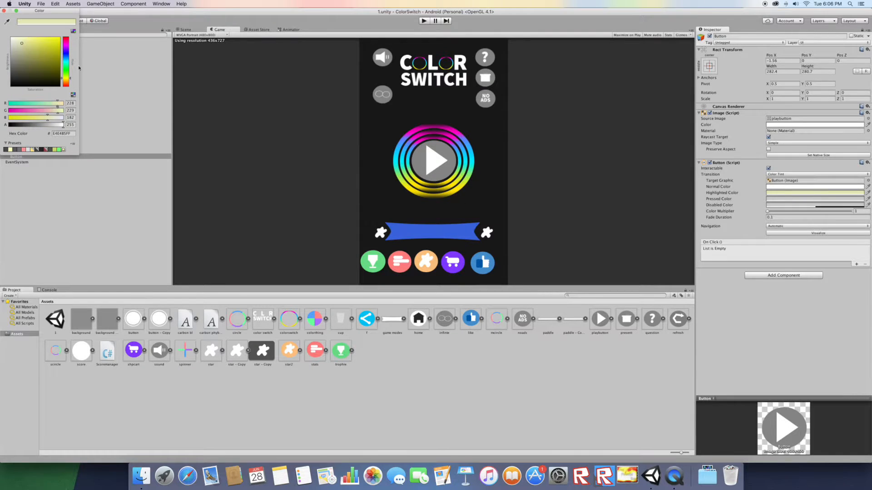
{"action": "left_click", "coordinate": [780, 199]}
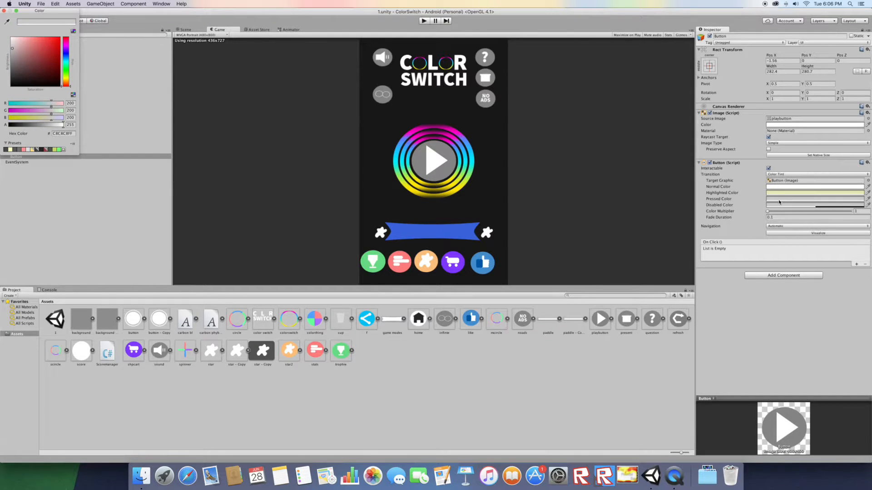
{"action": "left_click", "coordinate": [11, 62]}
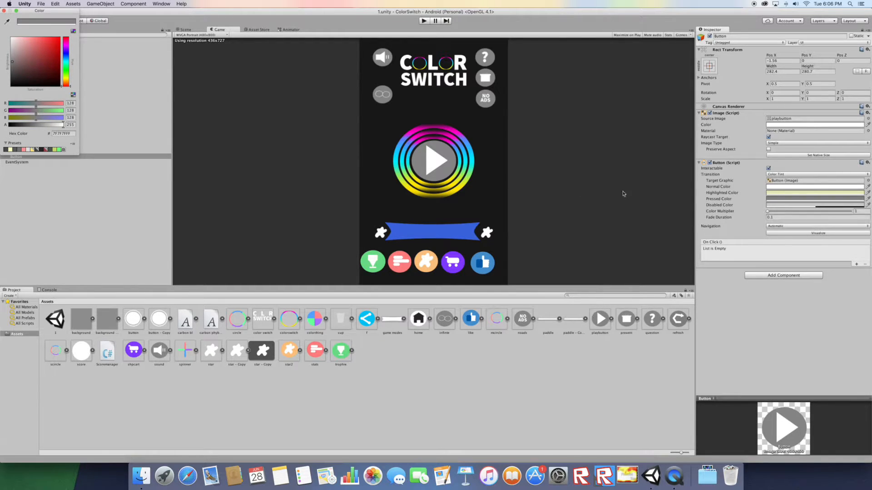
{"action": "left_click", "coordinate": [123, 222]}
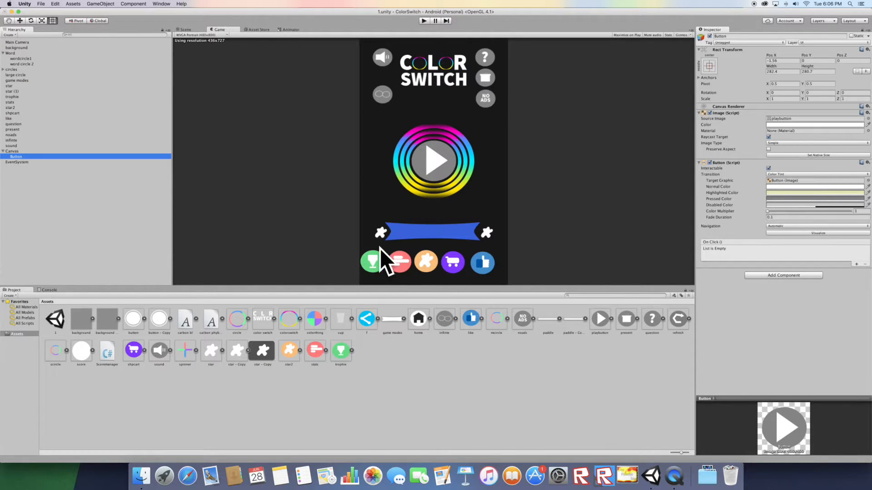
Rename the Button object under the Canvas as Play.
{"action": "left_click", "coordinate": [26, 157]}
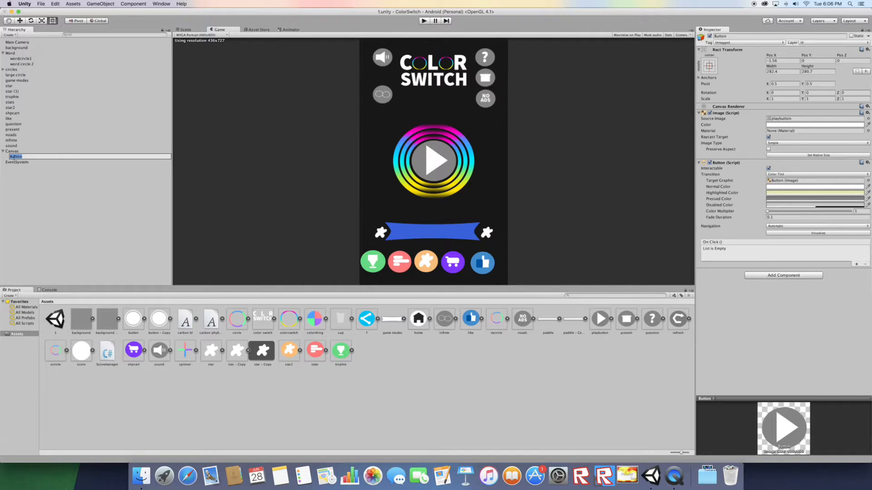
{"action": "left_click", "coordinate": [753, 36]}
{"action": "type", "text": "Play"}
{"action": "key", "text": "Return"}
Duplicate the Play button and move the copy down to a Pos Y of about -346.
{"action": "left_click", "coordinate": [104, 157]}
{"action": "right_click", "coordinate": [103, 157]}
{"action": "left_click", "coordinate": [116, 184]}
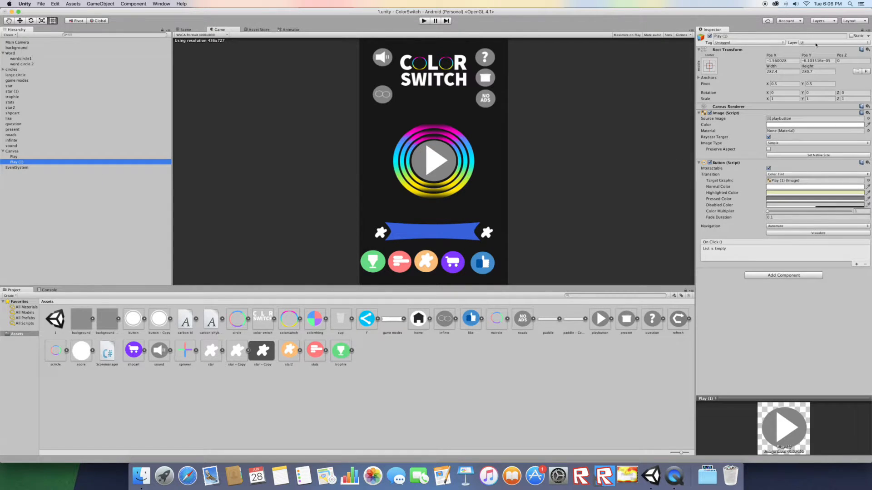
{"action": "left_click_drag", "start_coordinate": [805, 55], "coordinate": [1, 208]}
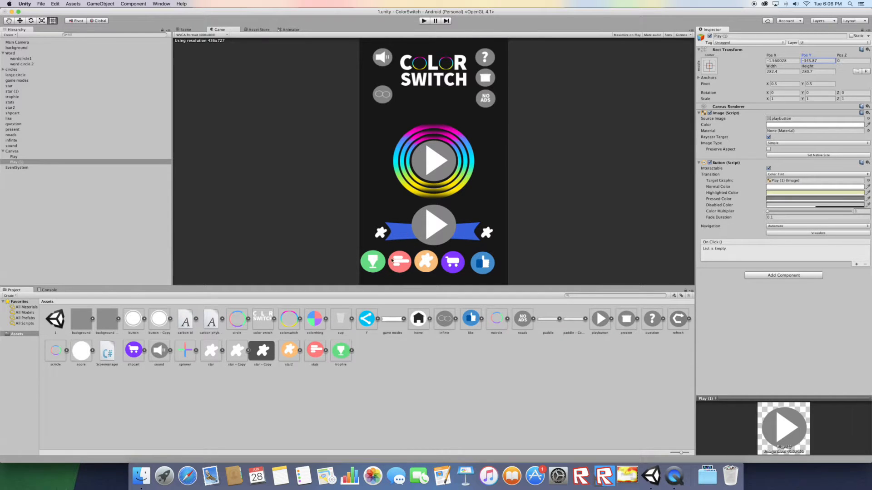
Give the duplicated button the game modes sprite and fit it over the ribbon at about 497.5 by 93.3 with Pos Y -376.
{"action": "left_click_drag", "start_coordinate": [395, 321], "coordinate": [796, 119]}
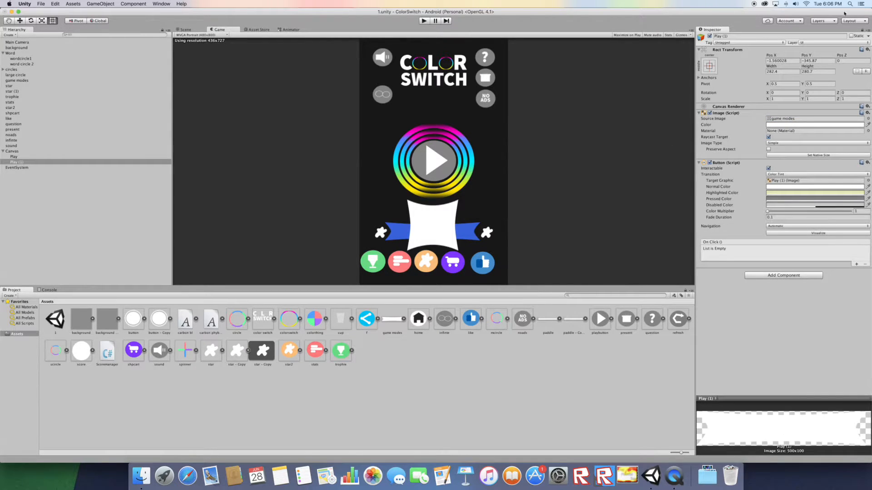
{"action": "left_click_drag", "start_coordinate": [808, 66], "coordinate": [74, 113]}
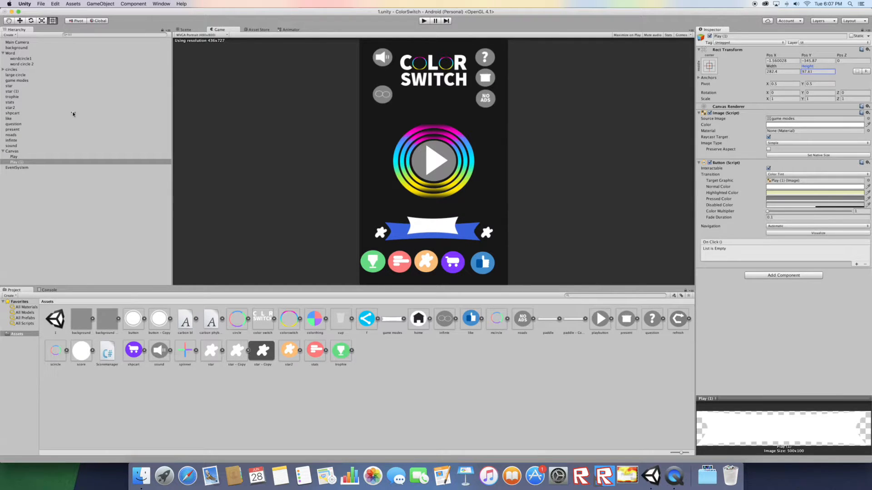
{"action": "left_click_drag", "start_coordinate": [772, 66], "coordinate": [871, 73]}
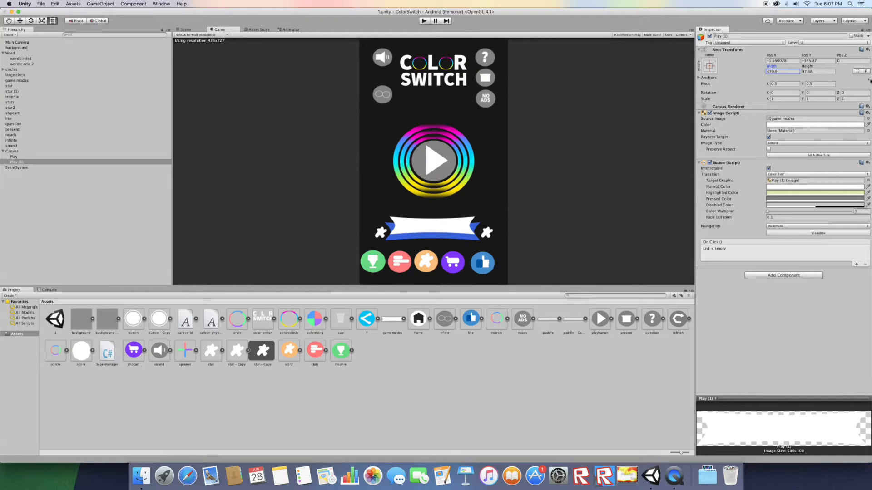
{"action": "mouse_move", "coordinate": [813, 67]}
{"action": "left_mouse_down"}
{"action": "mouse_move", "coordinate": [806, 57]}
{"action": "mouse_move", "coordinate": [782, 95]}
{"action": "mouse_move", "coordinate": [778, 69]}
{"action": "mouse_move", "coordinate": [797, 69]}
{"action": "left_mouse_up"}
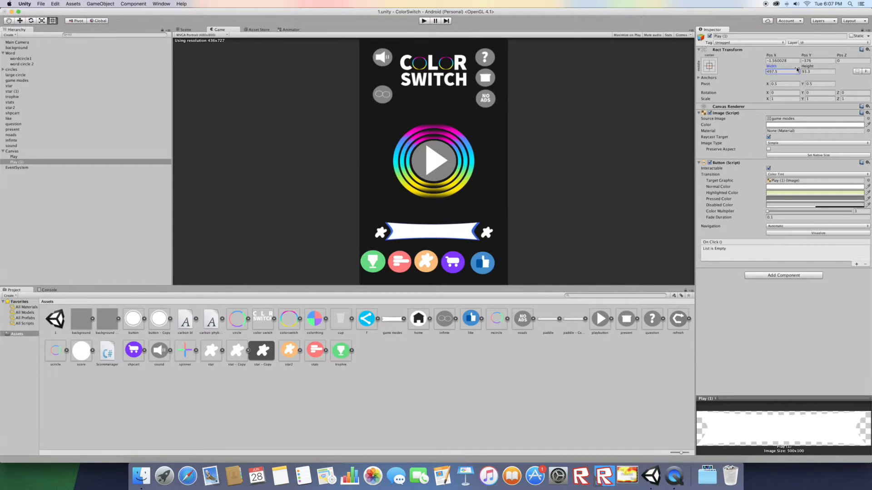
Tint the ribbon button's image a medium blue, about RGB 85, 118, 197.
{"action": "left_click", "coordinate": [776, 125]}
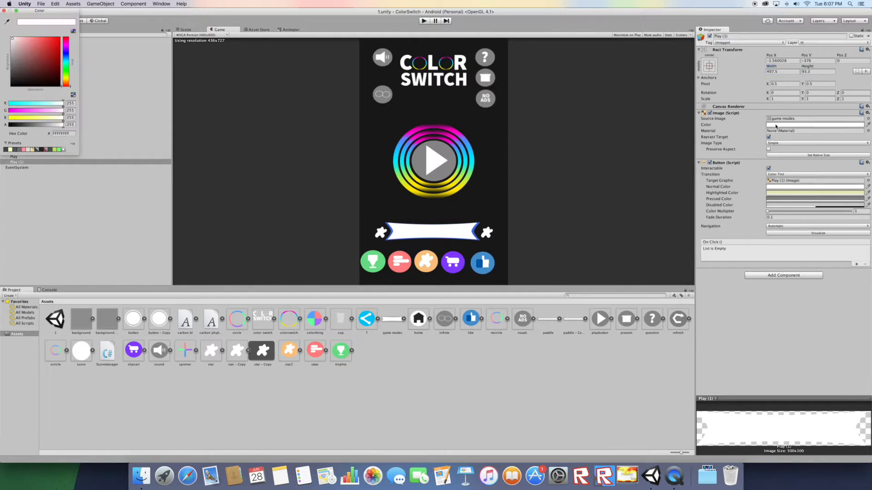
{"action": "left_click", "coordinate": [65, 56]}
{"action": "left_click_drag", "start_coordinate": [50, 56], "coordinate": [38, 47]}
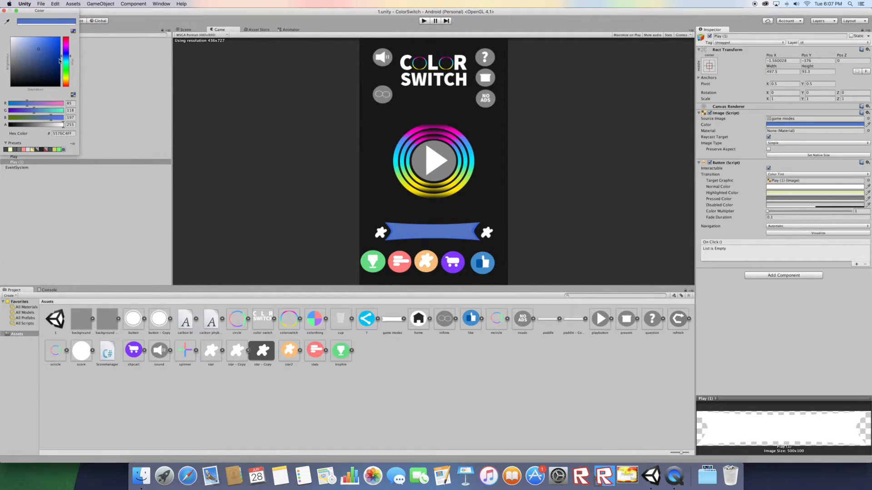
{"action": "left_click", "coordinate": [45, 198]}
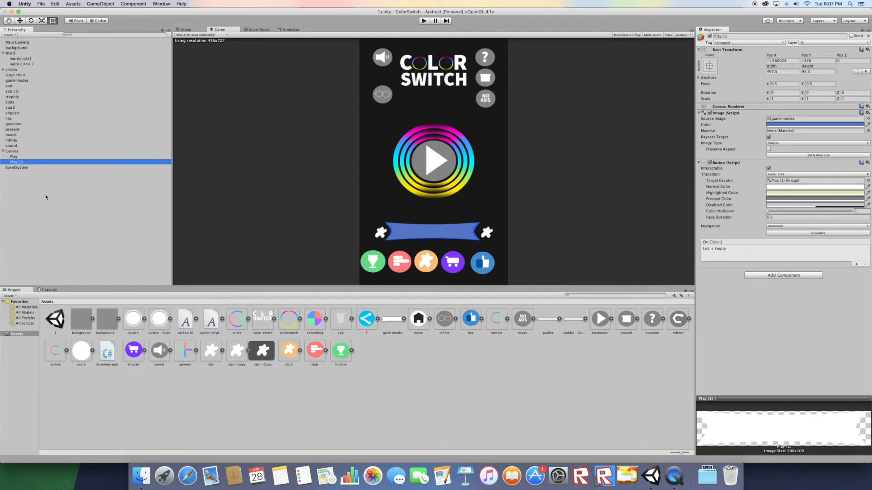
Delete the original game modes sprite object from the scene.
{"action": "left_click", "coordinate": [9, 81]}
{"action": "right_click", "coordinate": [10, 80]}
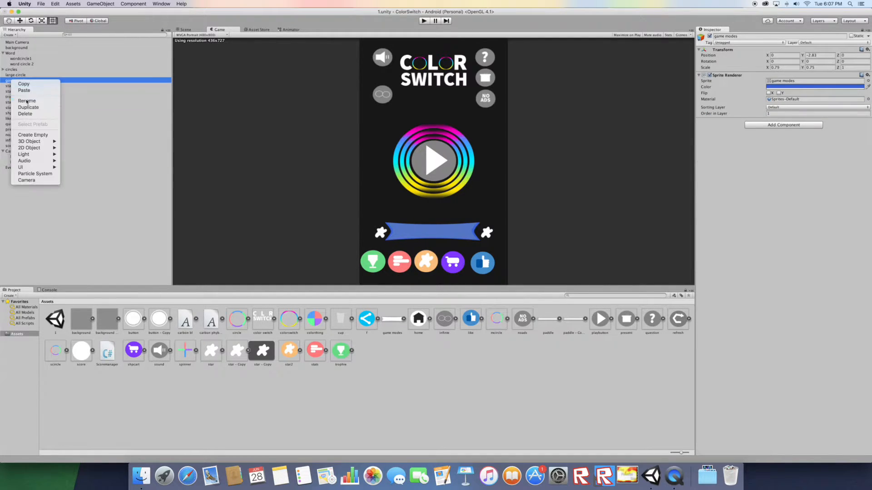
{"action": "left_click", "coordinate": [25, 114]}
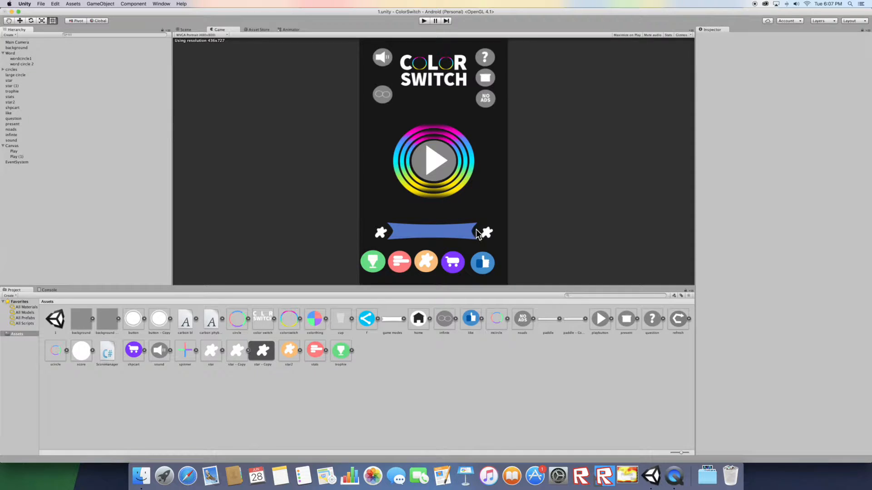
Rename the Play (1) button as gamemodes.
{"action": "left_click", "coordinate": [17, 156]}
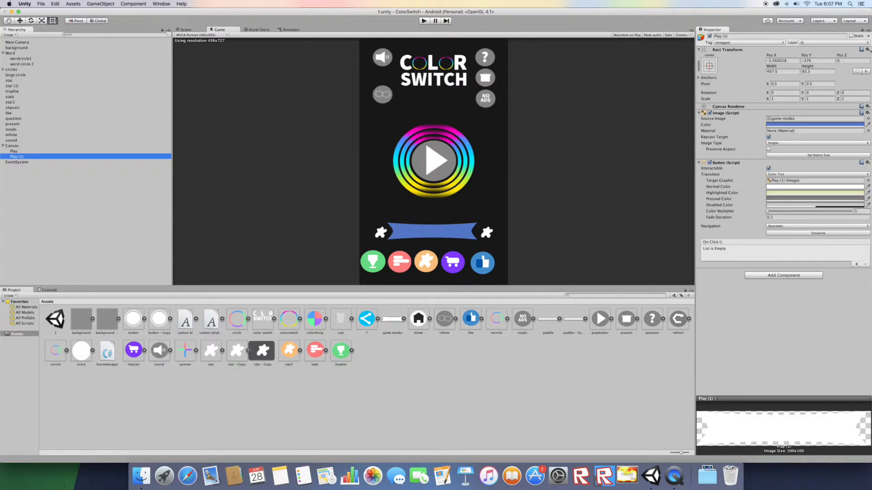
{"action": "left_click", "coordinate": [765, 36]}
{"action": "type", "text": "g"}
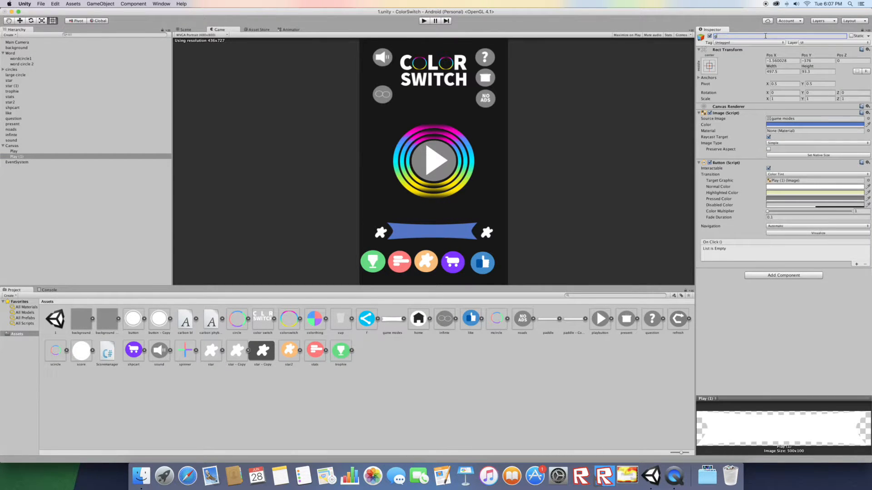
{"action": "type", "text": "amemodes"}
{"action": "key", "text": "Return"}
Change the gamemodes button's image color to a brighter blue, about RGB 77, 120, 219.
{"action": "left_click", "coordinate": [830, 124]}
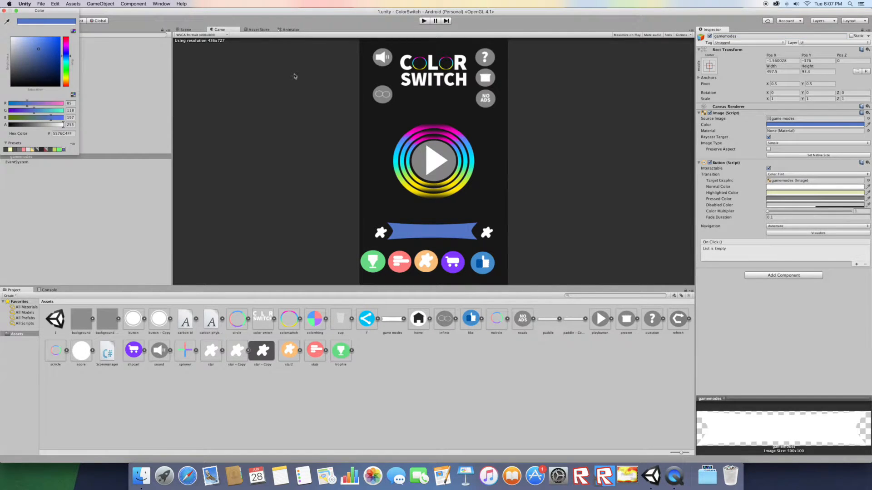
{"action": "left_click", "coordinate": [31, 50]}
{"action": "left_click_drag", "start_coordinate": [31, 49], "coordinate": [42, 45]}
{"action": "left_click", "coordinate": [99, 245]}
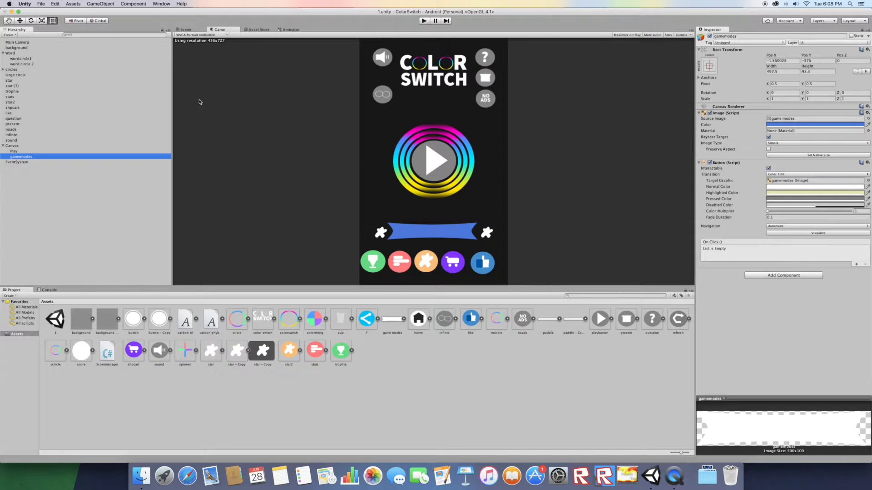
Duplicate the gamemodes button and set the original's anchor preset to bottom center.
{"action": "right_click", "coordinate": [76, 160]}
{"action": "left_click", "coordinate": [93, 186]}
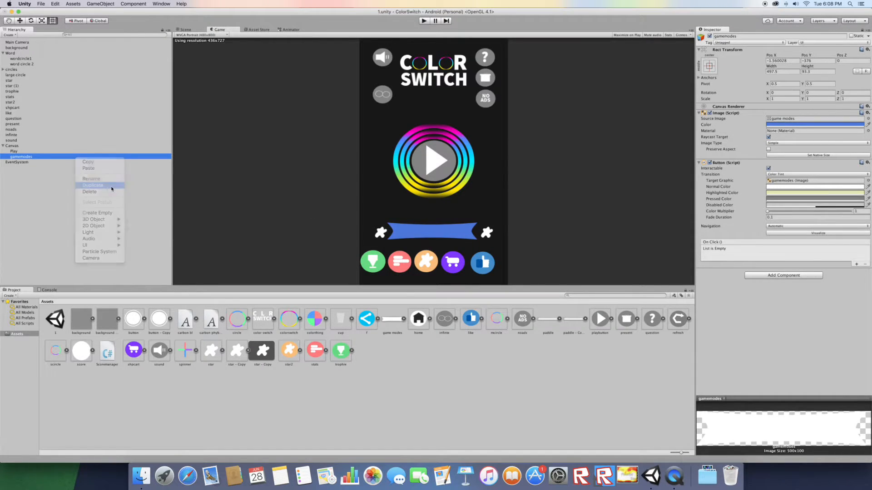
{"action": "left_click", "coordinate": [64, 157]}
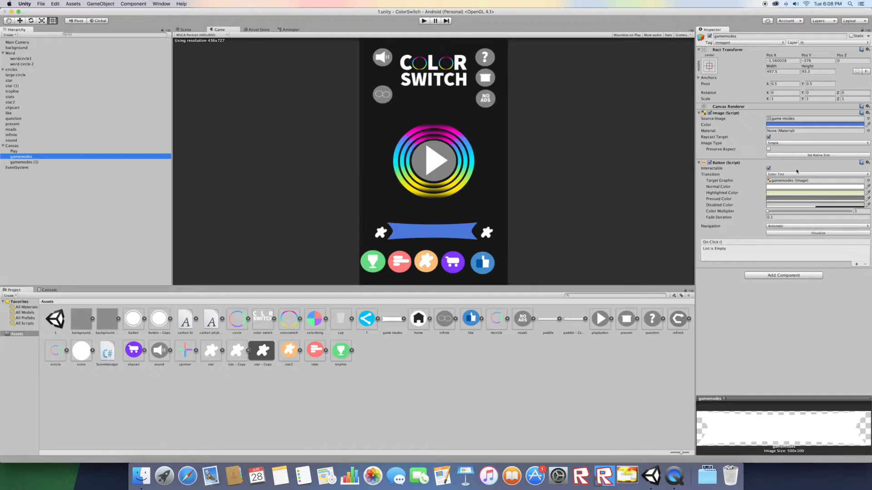
{"action": "left_click", "coordinate": [711, 66]}
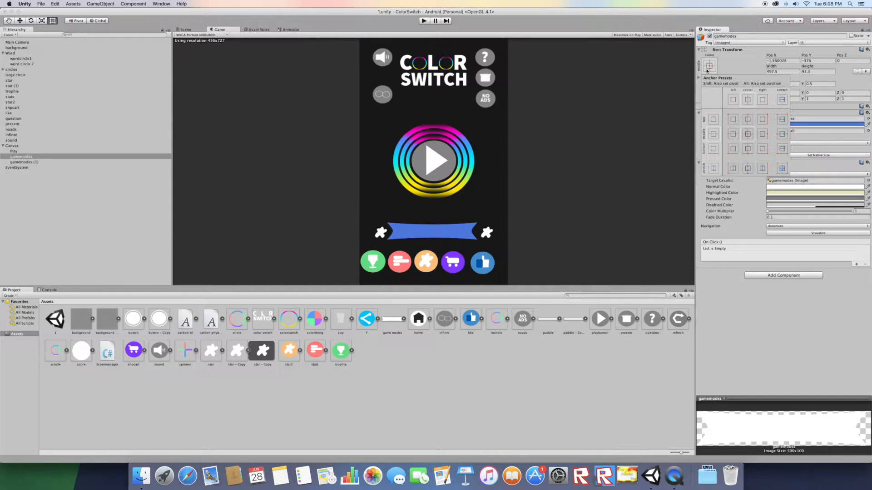
{"action": "left_click", "coordinate": [751, 148]}
Move the gamemodes copy down to a Pos Y of about -503 and assign the trophie sprite as its source image.
{"action": "left_click", "coordinate": [25, 163]}
{"action": "left_click", "coordinate": [25, 163]}
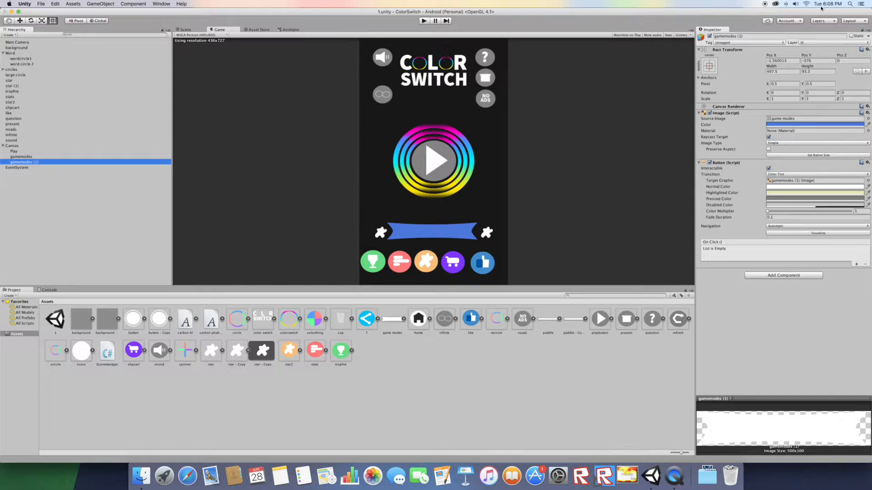
{"action": "left_click_drag", "start_coordinate": [812, 53], "coordinate": [737, 98]}
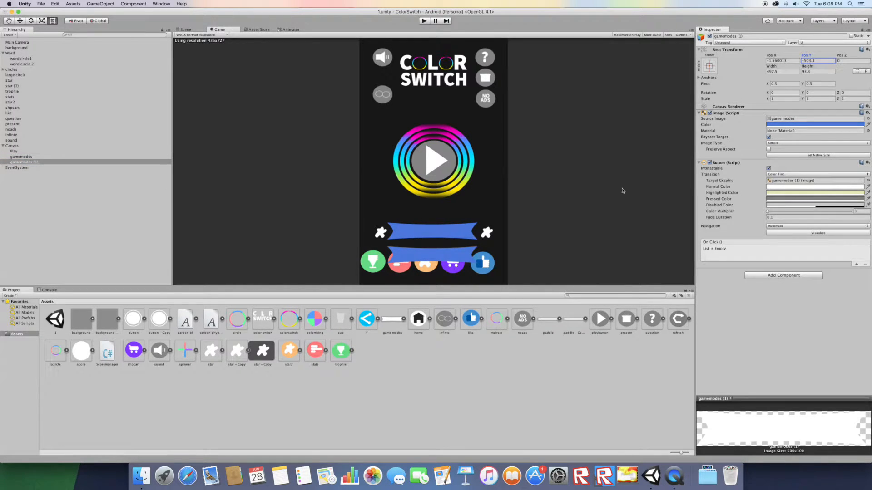
{"action": "left_click_drag", "start_coordinate": [342, 349], "coordinate": [783, 119]}
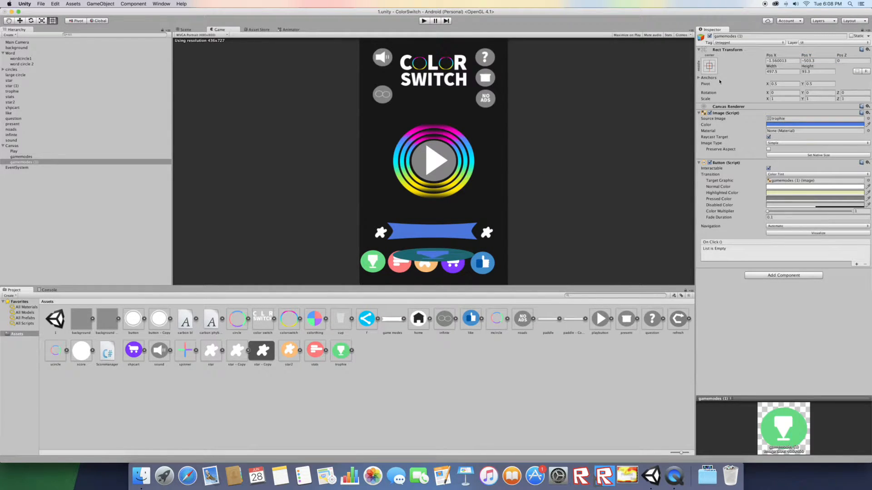
Reset the trophy button's image color to white (FFFFFFFF).
{"action": "left_click", "coordinate": [779, 127]}
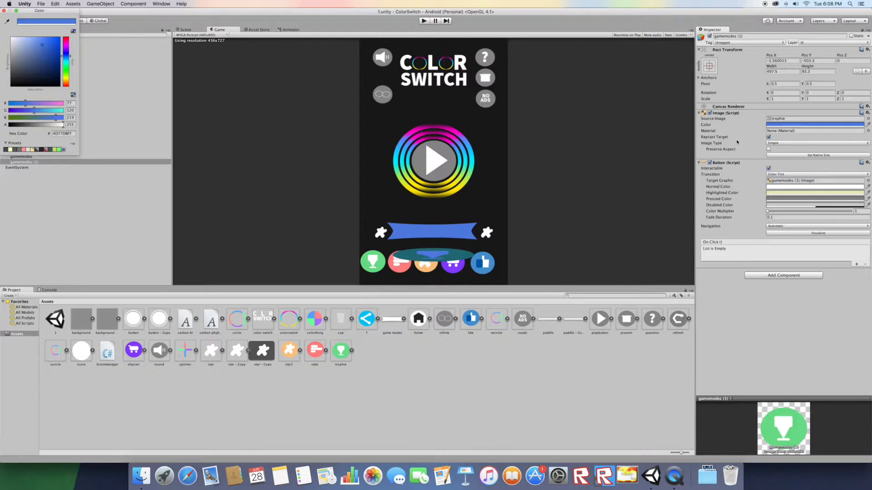
{"action": "left_click", "coordinate": [20, 46]}
{"action": "left_click_drag", "start_coordinate": [20, 47], "coordinate": [1, 23]}
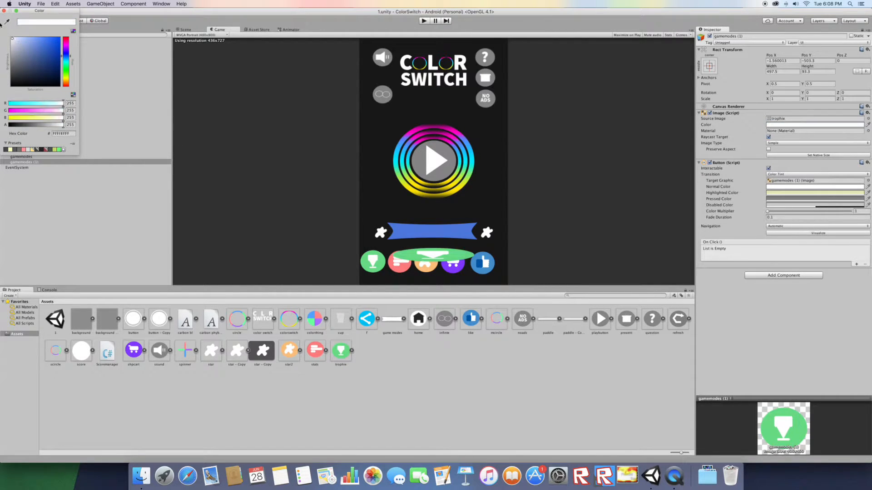
{"action": "left_click", "coordinate": [60, 240]}
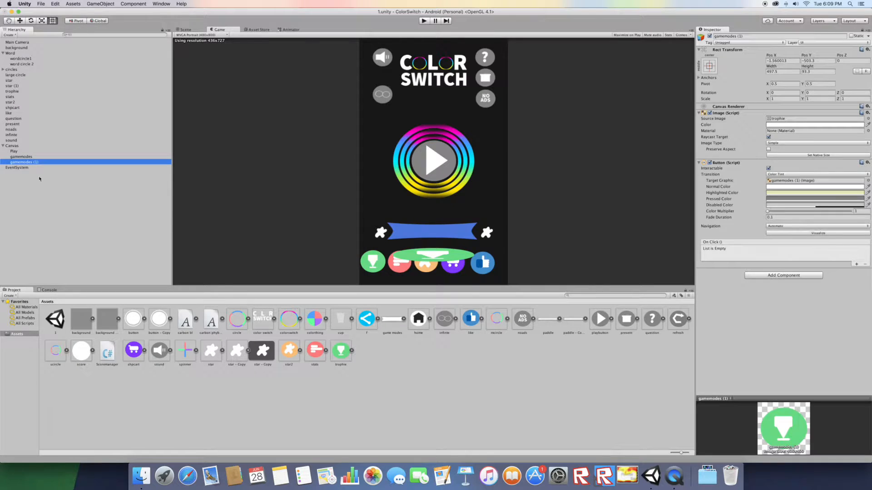
Rename the gamemodes copy as trophie.
{"action": "left_click", "coordinate": [735, 37]}
{"action": "type", "text": "tr"}
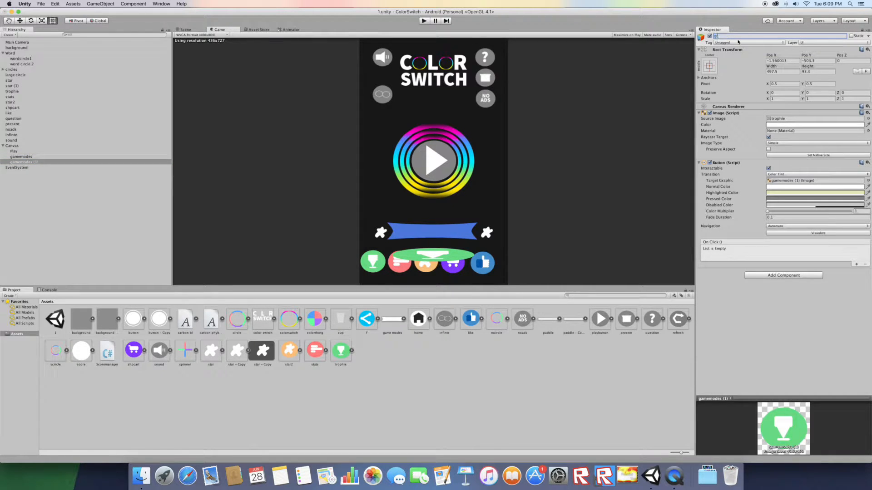
{"action": "type", "text": "ophie"}
{"action": "key", "text": "Return"}
Delete the old trophie sprite object from the scene, keeping the trophie button inside the Canvas.
{"action": "left_click", "coordinate": [11, 113]}
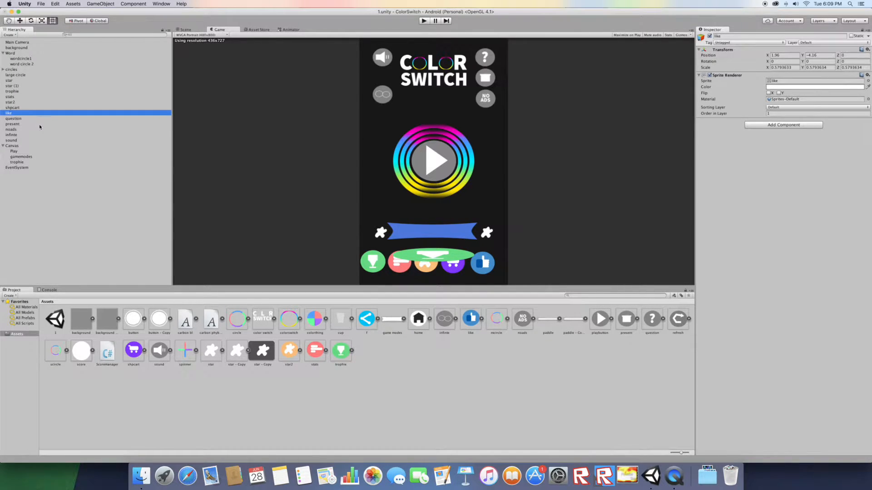
{"action": "left_click", "coordinate": [13, 92]}
{"action": "right_click", "coordinate": [20, 92]}
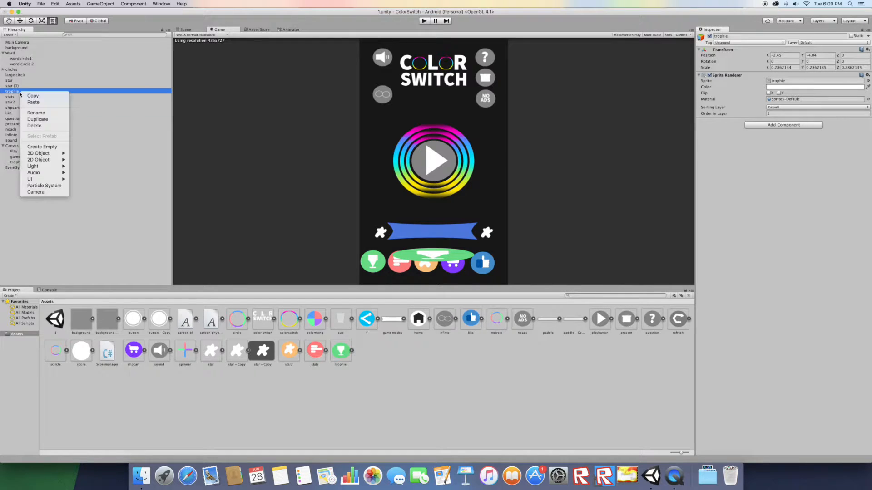
{"action": "left_click", "coordinate": [57, 126]}
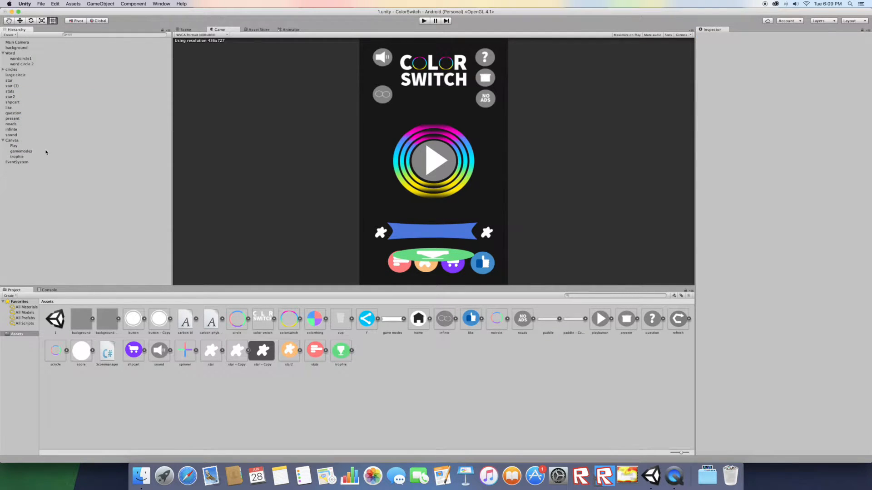
Resize the trophie button to about 150.7 by 144.4 and place it at about Pos X -321, Pos Y -547.
{"action": "left_click", "coordinate": [18, 156]}
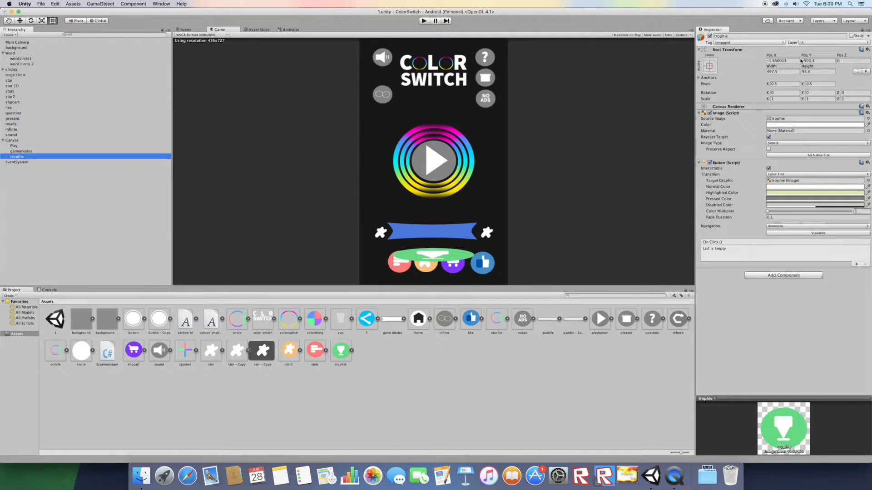
{"action": "left_click_drag", "start_coordinate": [771, 66], "coordinate": [574, 101]}
{"action": "left_click_drag", "start_coordinate": [549, 101], "coordinate": [562, 101]}
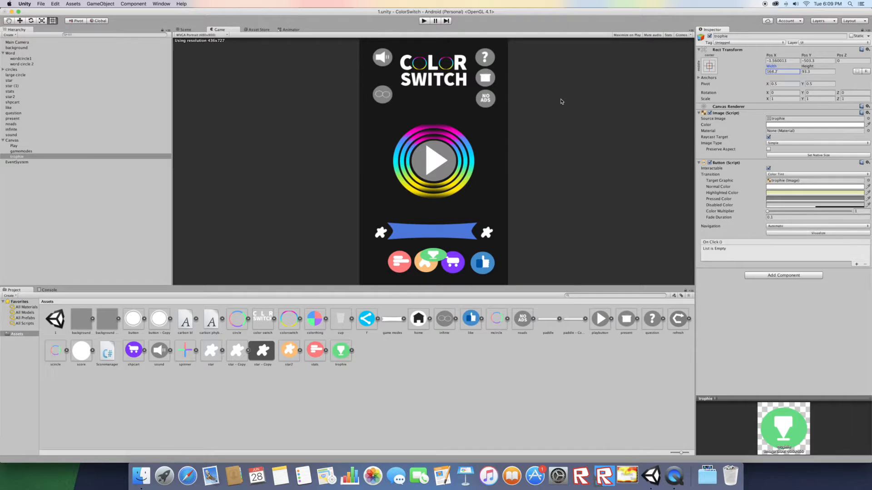
{"action": "left_click_drag", "start_coordinate": [808, 66], "coordinate": [617, 98]}
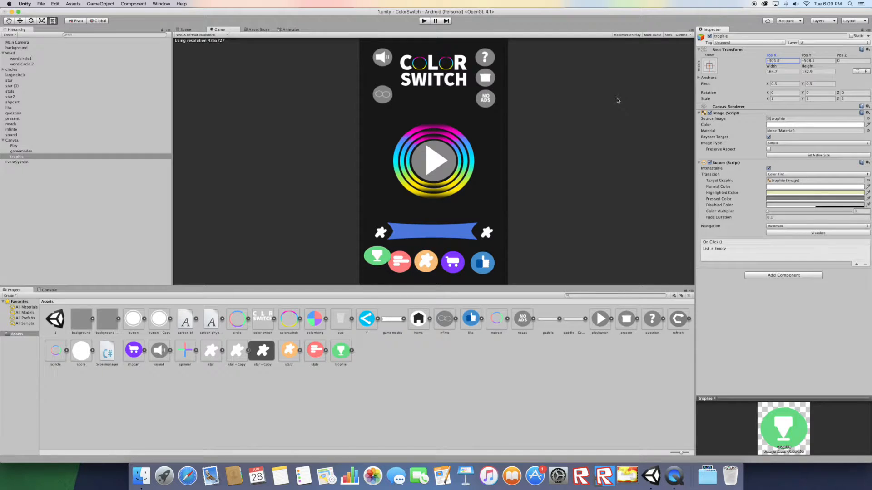
{"action": "left_click_drag", "start_coordinate": [809, 58], "coordinate": [462, 292]}
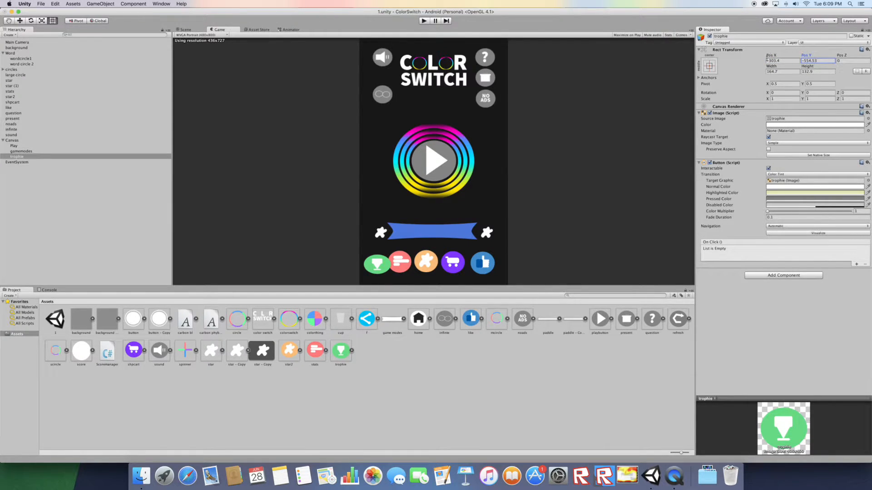
{"action": "left_click_drag", "start_coordinate": [769, 66], "coordinate": [747, 67]}
{"action": "mouse_move", "coordinate": [816, 57]}
{"action": "left_mouse_down"}
{"action": "mouse_move", "coordinate": [817, 50]}
{"action": "mouse_move", "coordinate": [813, 61]}
{"action": "left_mouse_up"}
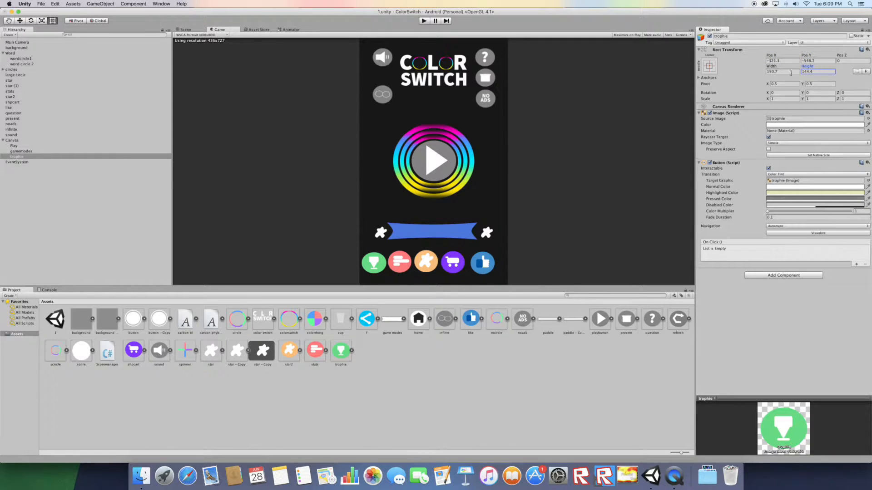
Set the trophie button's anchor preset to bottom left and duplicate the button.
{"action": "left_click", "coordinate": [708, 67]}
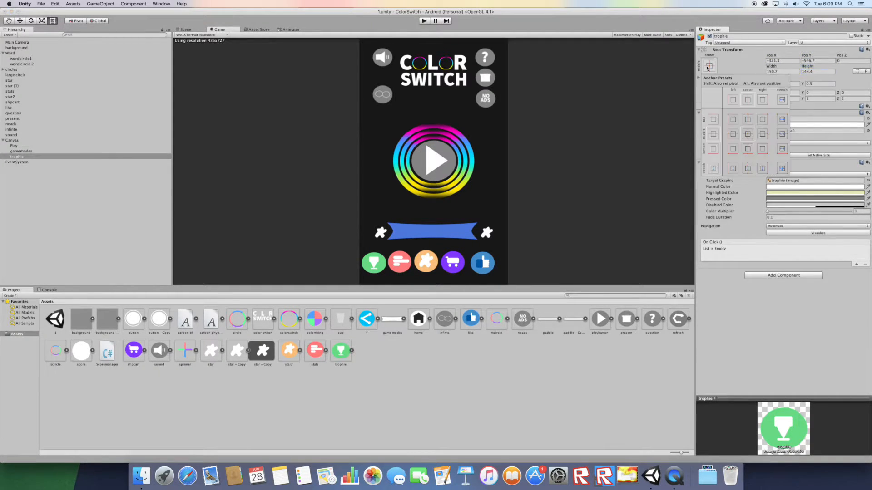
{"action": "left_click", "coordinate": [731, 149]}
{"action": "left_click", "coordinate": [72, 157]}
{"action": "right_click", "coordinate": [71, 154]}
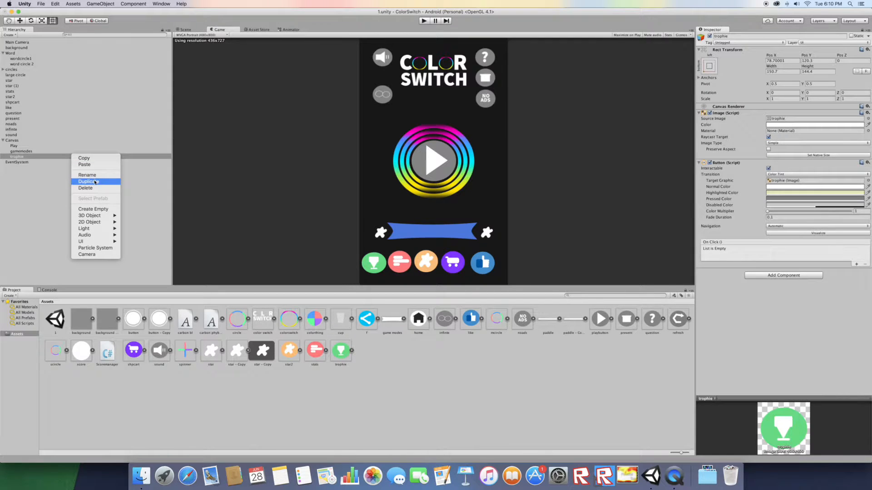
{"action": "left_click", "coordinate": [88, 182]}
Move the trophie copy over the pink stats icon at a Pos X of about 219.6 and rename it stats.
{"action": "left_click_drag", "start_coordinate": [769, 55], "coordinate": [870, 72]}
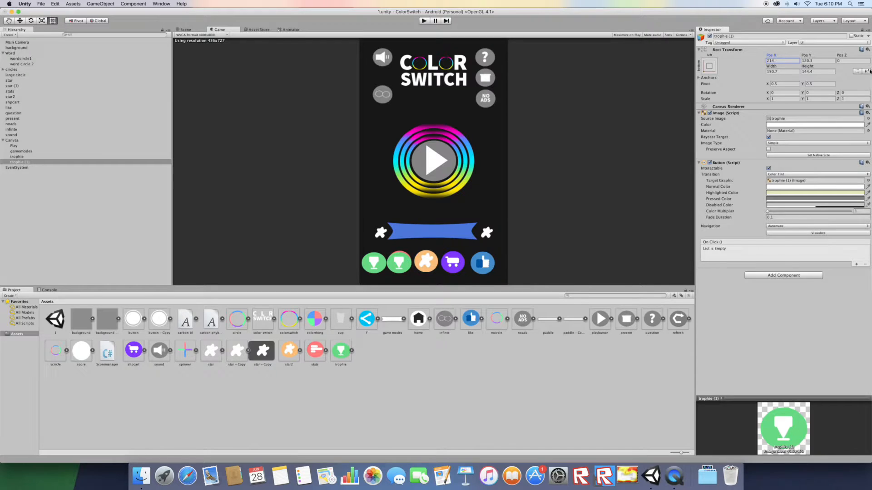
{"action": "left_click", "coordinate": [770, 37]}
{"action": "key", "text": "Return"}
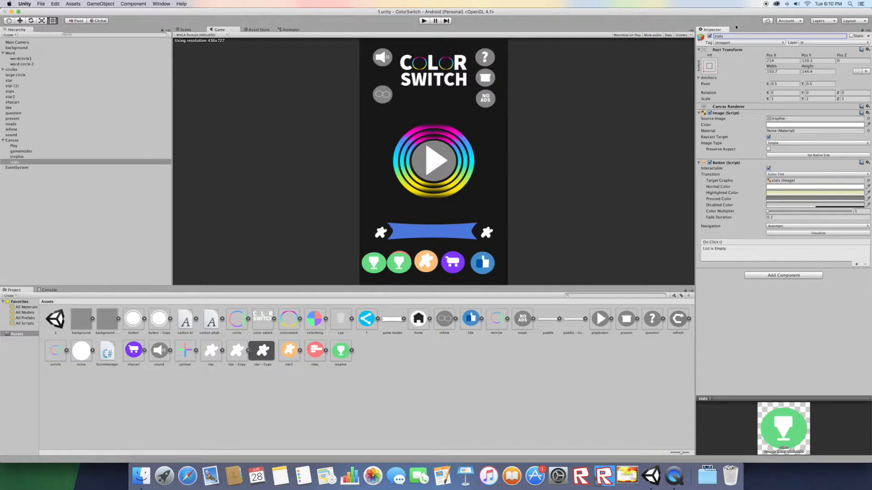
{"action": "left_click_drag", "start_coordinate": [774, 53], "coordinate": [786, 56]}
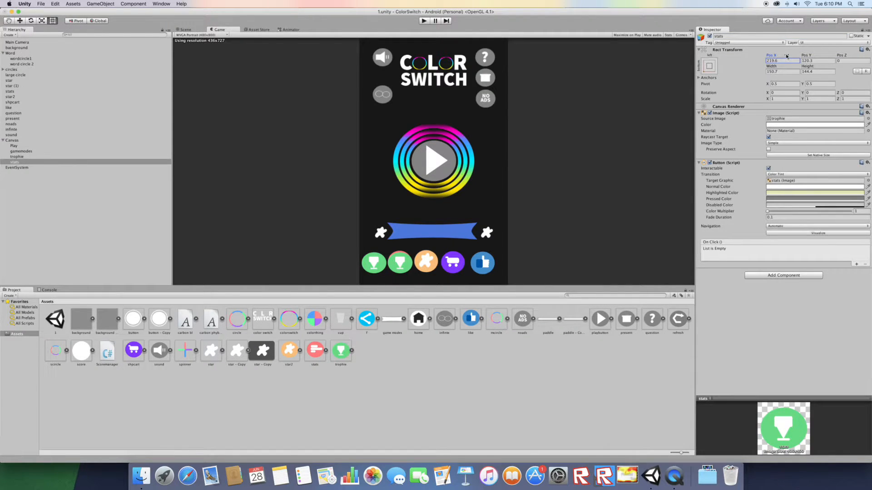
Delete the old stats sprite object and assign the stats sprite as the stats button's source image.
{"action": "left_click", "coordinate": [10, 91]}
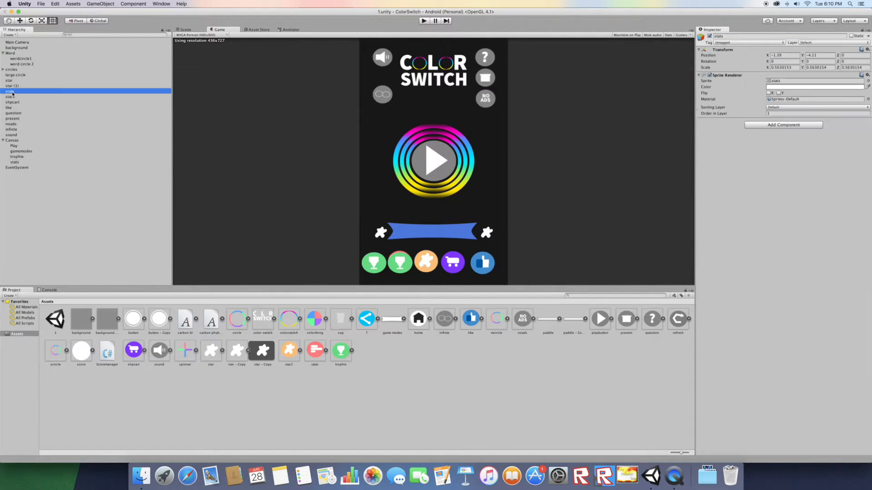
{"action": "right_click", "coordinate": [11, 91]}
{"action": "left_click", "coordinate": [38, 125]}
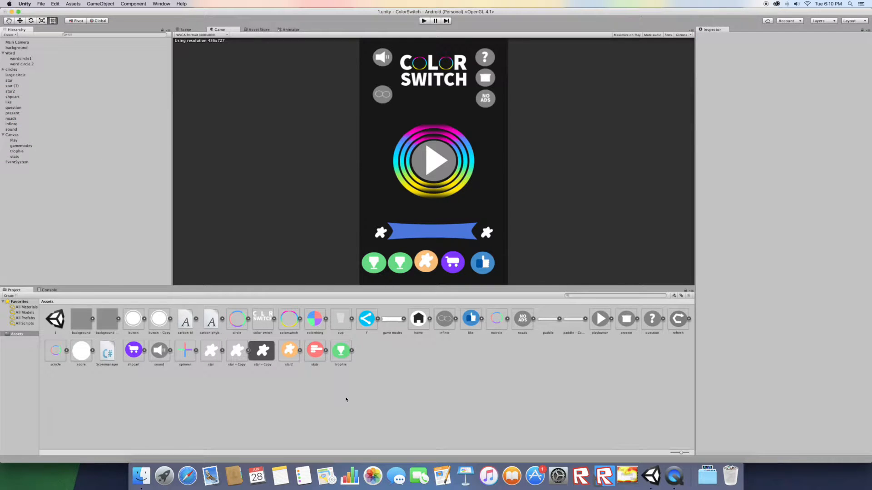
{"action": "left_click", "coordinate": [15, 157]}
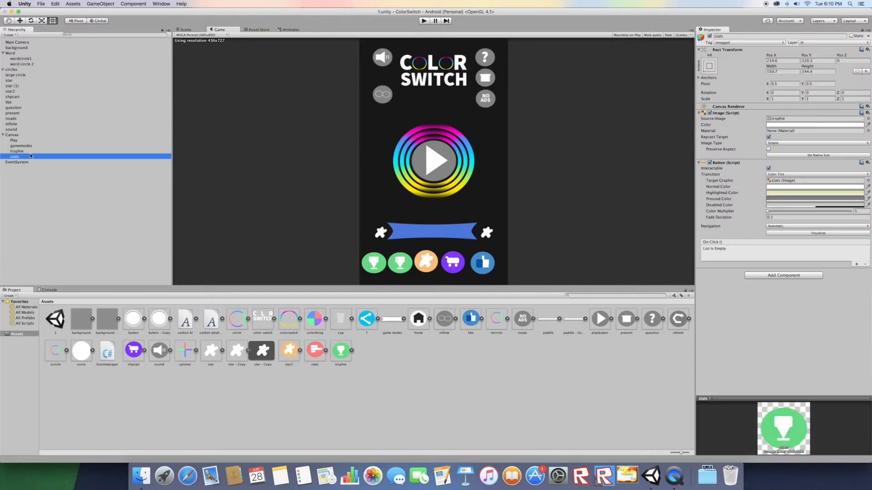
{"action": "left_click_drag", "start_coordinate": [318, 360], "coordinate": [786, 119]}
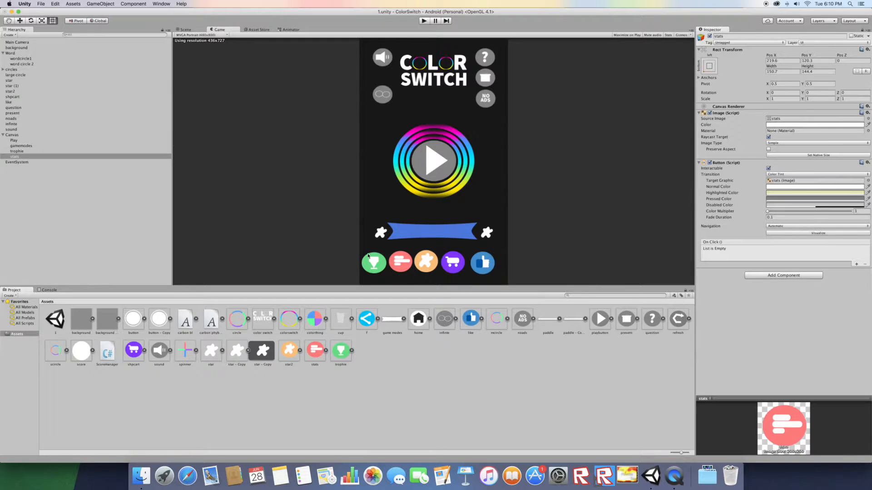
Duplicate the stats button and move the copy over the orange star icon at a Pos X of about 358.
{"action": "right_click", "coordinate": [40, 159]}
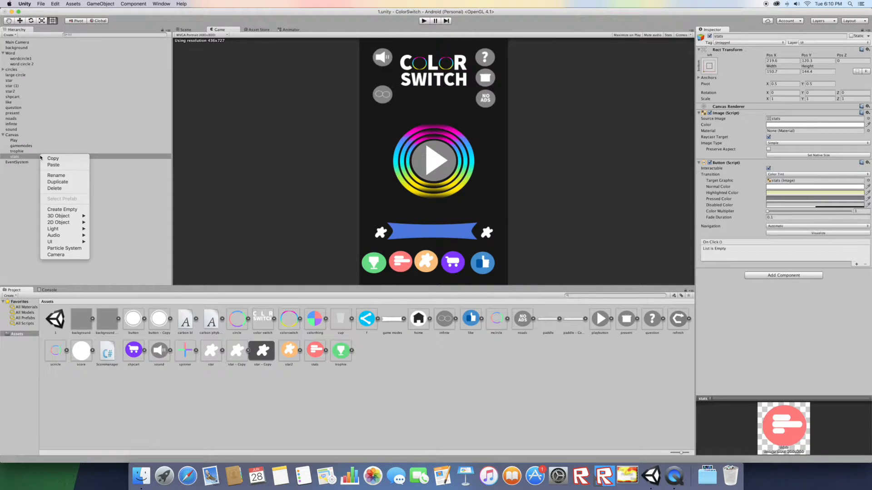
{"action": "left_click", "coordinate": [58, 182]}
{"action": "left_click_drag", "start_coordinate": [770, 55], "coordinate": [864, 106]}
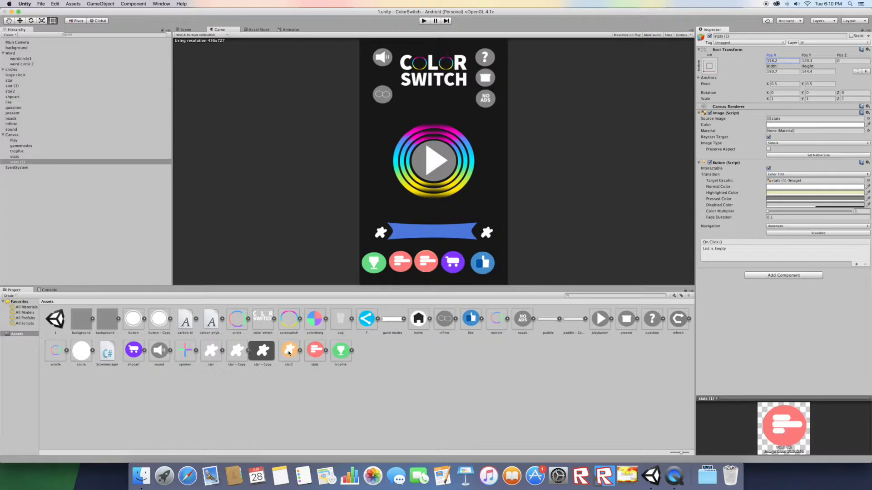
Delete the old star2 sprite object from the scene.
{"action": "left_click", "coordinate": [11, 91]}
{"action": "right_click", "coordinate": [10, 91]}
{"action": "left_click", "coordinate": [16, 123]}
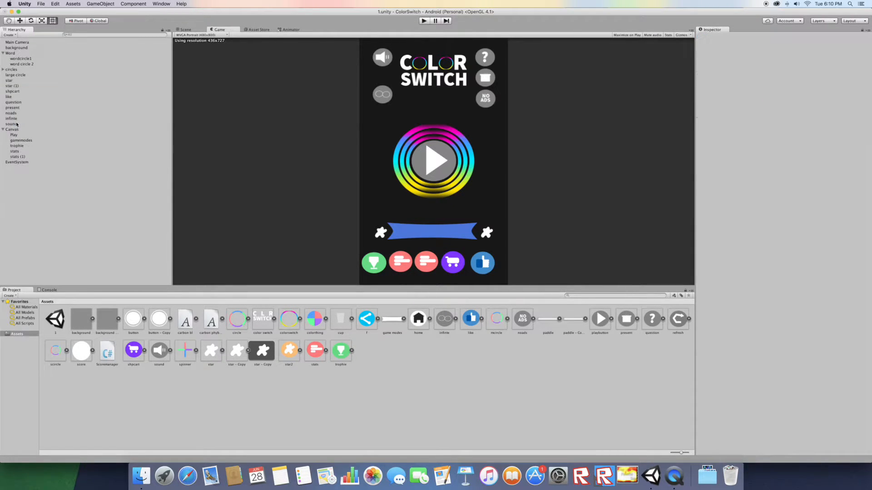
Rename the stats copy as star2 and assign the star2 sprite as its source image.
{"action": "left_click", "coordinate": [21, 157]}
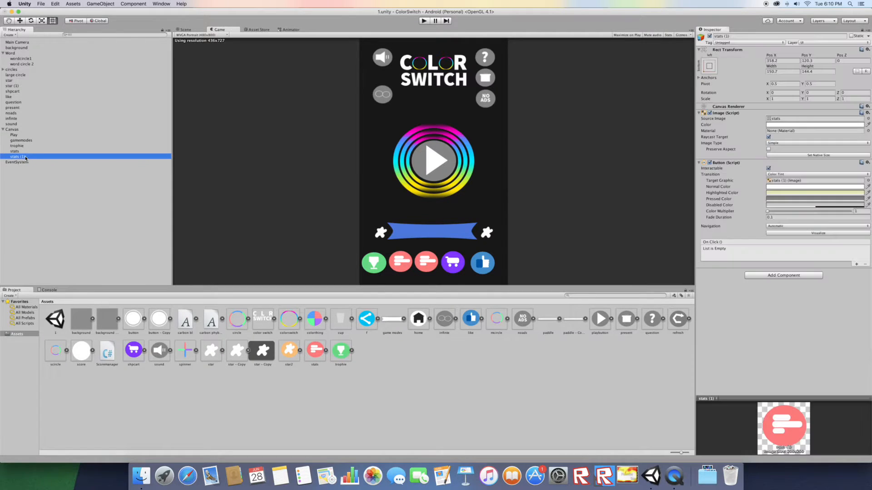
{"action": "left_click", "coordinate": [771, 36]}
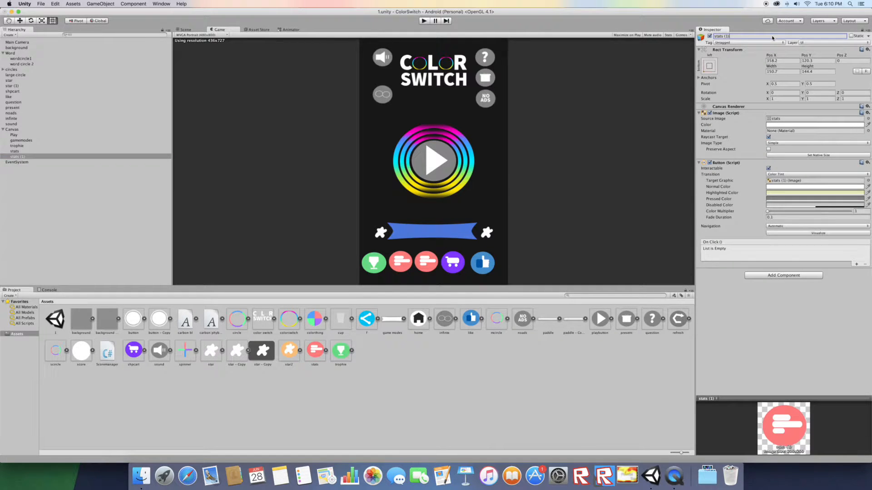
{"action": "type", "text": "star2"}
{"action": "key", "text": "Return"}
{"action": "left_click_drag", "start_coordinate": [292, 349], "coordinate": [790, 122]}
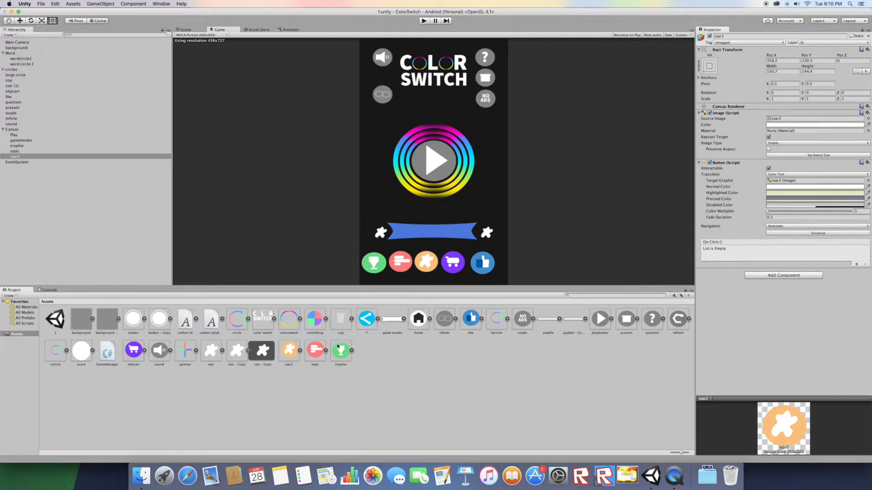
Duplicate the star2 button and move the copy over the purple cart icon at a Pos X of about 502.6.
{"action": "right_click", "coordinate": [105, 157]}
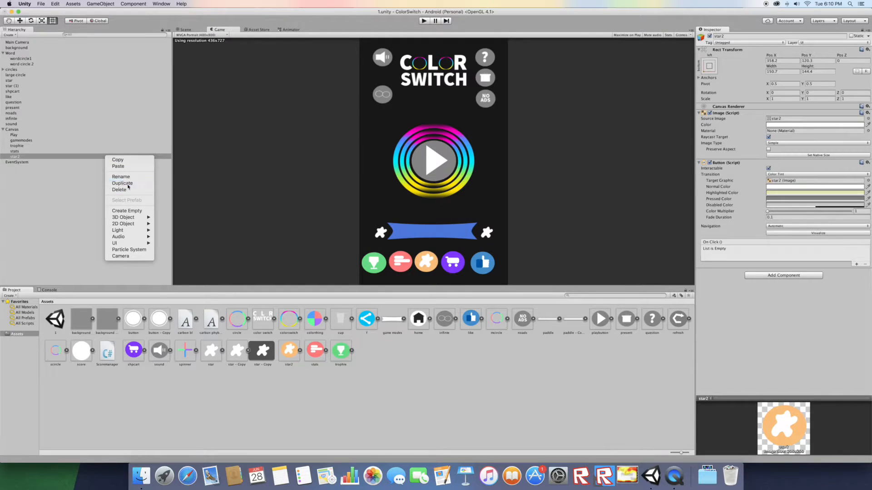
{"action": "left_click", "coordinate": [117, 183]}
{"action": "left_click_drag", "start_coordinate": [776, 58], "coordinate": [841, 84]}
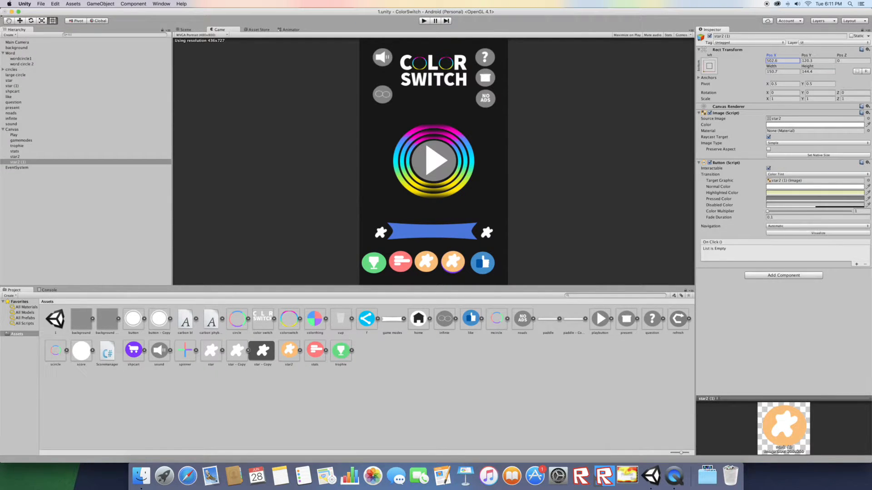
Delete the old shpcart sprite object from the scene.
{"action": "left_click", "coordinate": [12, 92]}
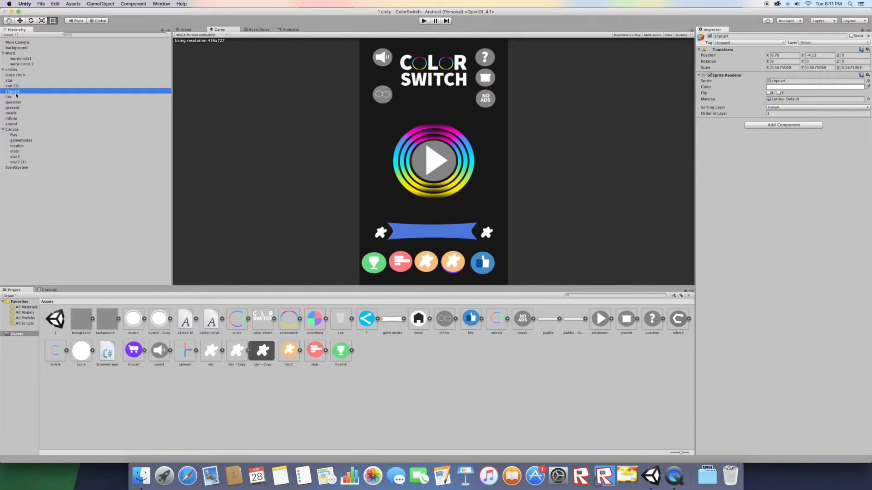
{"action": "right_click", "coordinate": [15, 91]}
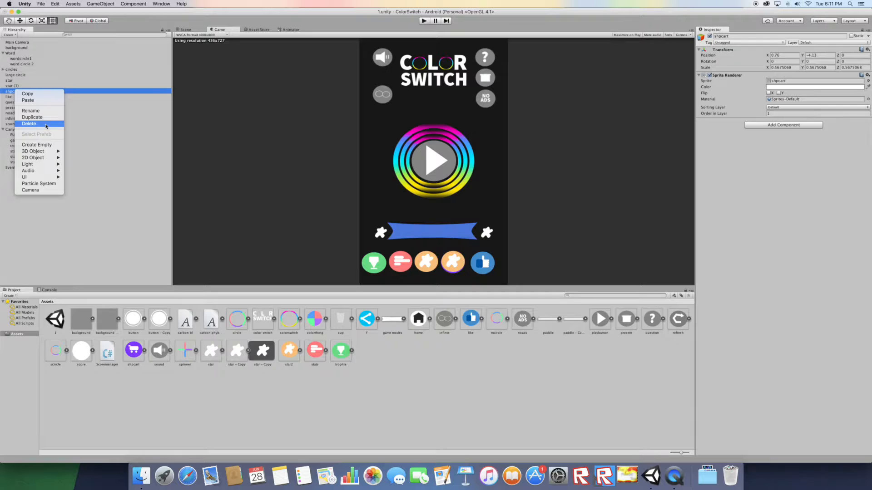
{"action": "left_click", "coordinate": [29, 123]}
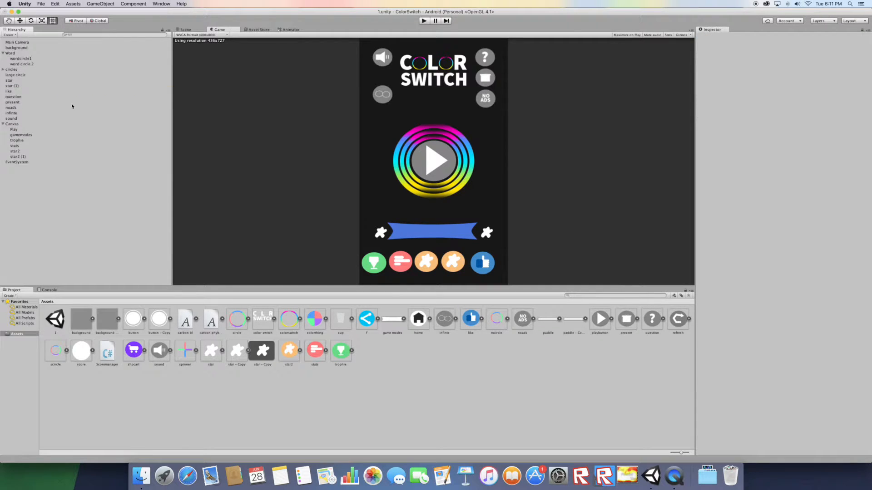
Rename the star2 copy as shopping cart and assign the shpcart sprite as its source image.
{"action": "left_click", "coordinate": [50, 157]}
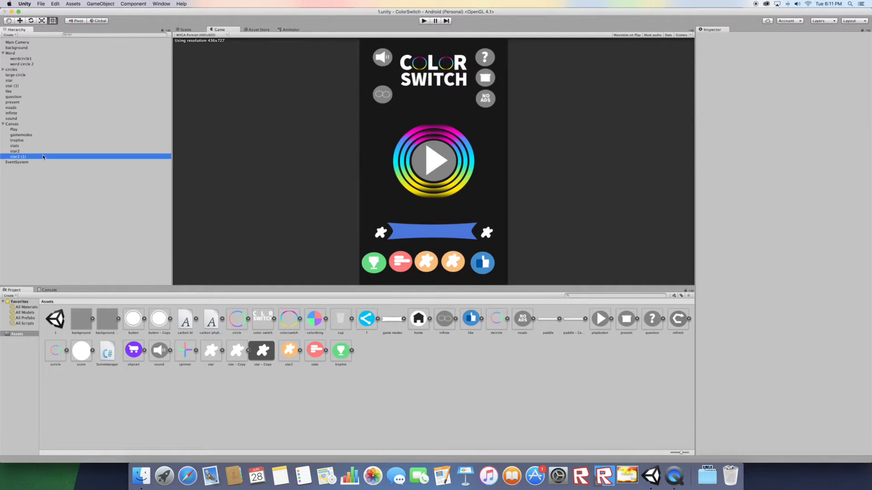
{"action": "left_click", "coordinate": [737, 35]}
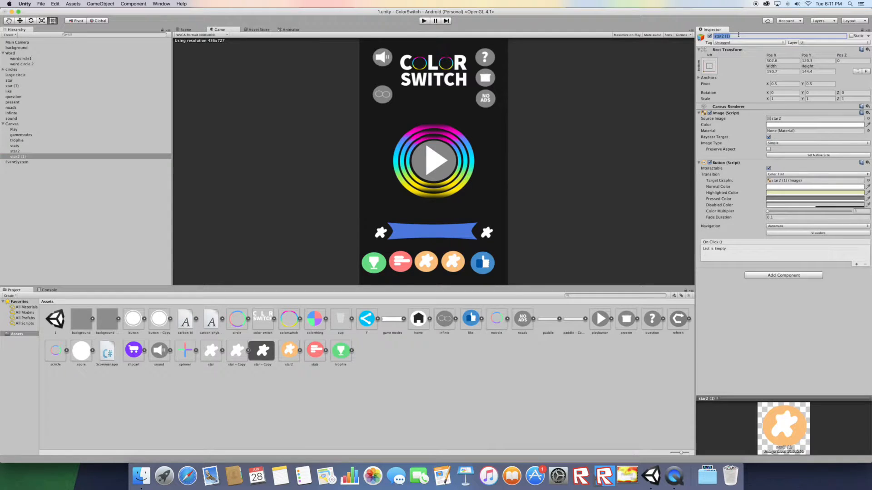
{"action": "type", "text": "shopping cart"}
{"action": "key", "text": "Return"}
{"action": "left_click_drag", "start_coordinate": [134, 350], "coordinate": [786, 120]}
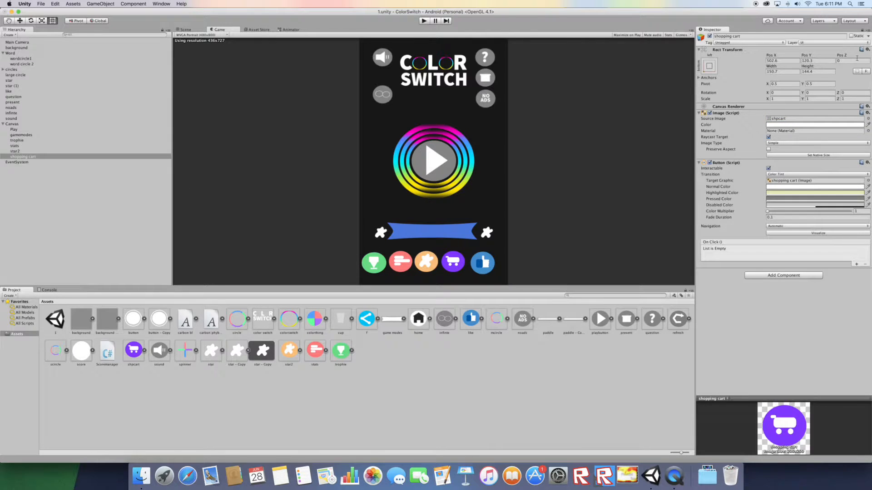
Set the shopping cart button's anchor preset to bottom right and select the star2 button.
{"action": "left_click", "coordinate": [708, 66]}
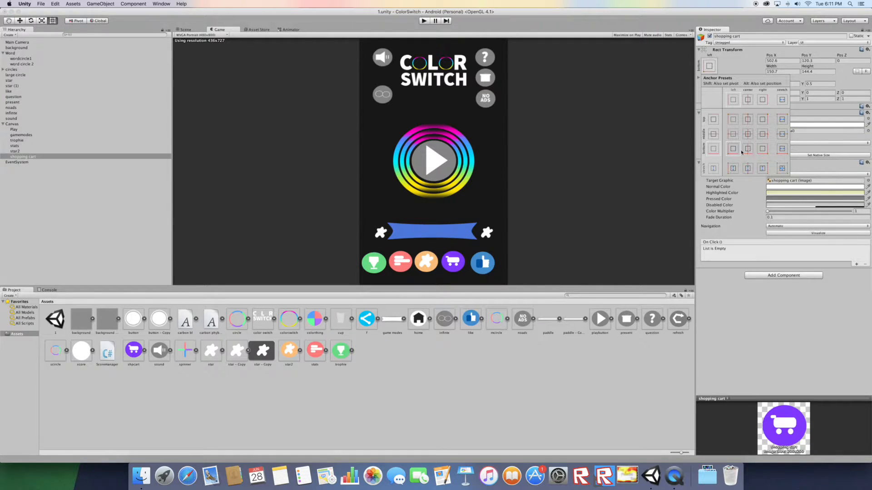
{"action": "left_click", "coordinate": [761, 150]}
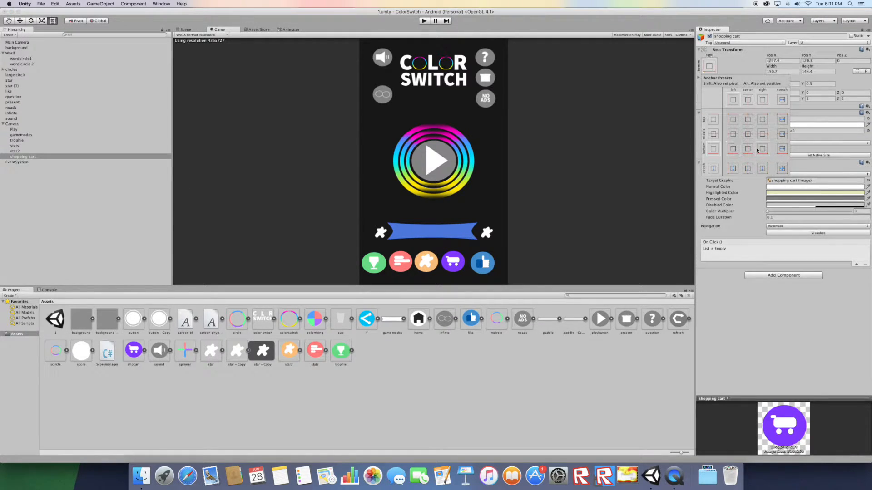
{"action": "left_click", "coordinate": [30, 153]}
{"action": "left_click", "coordinate": [28, 151]}
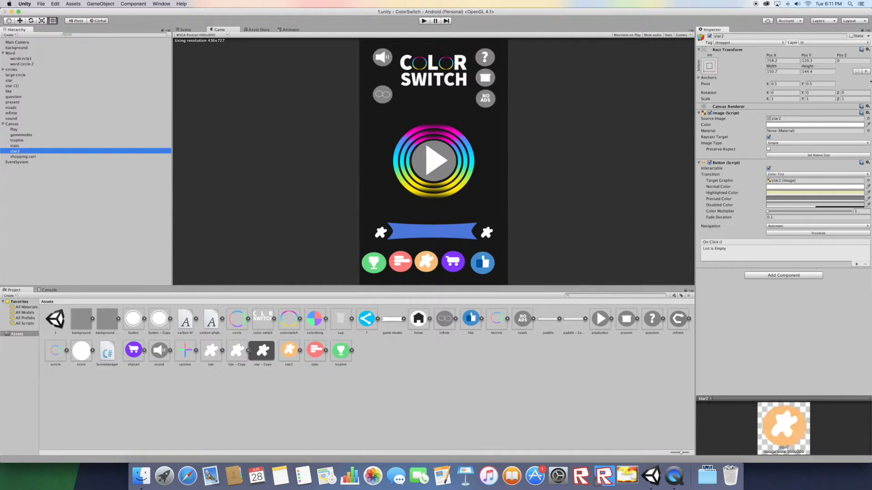
Set the star2 button's anchor preset to bottom center.
{"action": "left_click", "coordinate": [709, 66]}
{"action": "left_click", "coordinate": [748, 149]}
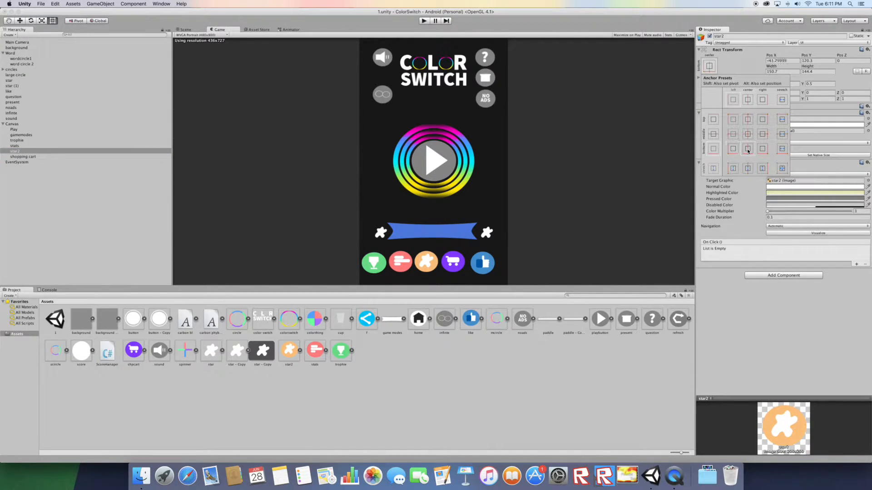
Duplicate the shopping cart button in the canvas.
{"action": "left_click", "coordinate": [17, 160]}
{"action": "right_click", "coordinate": [27, 158]}
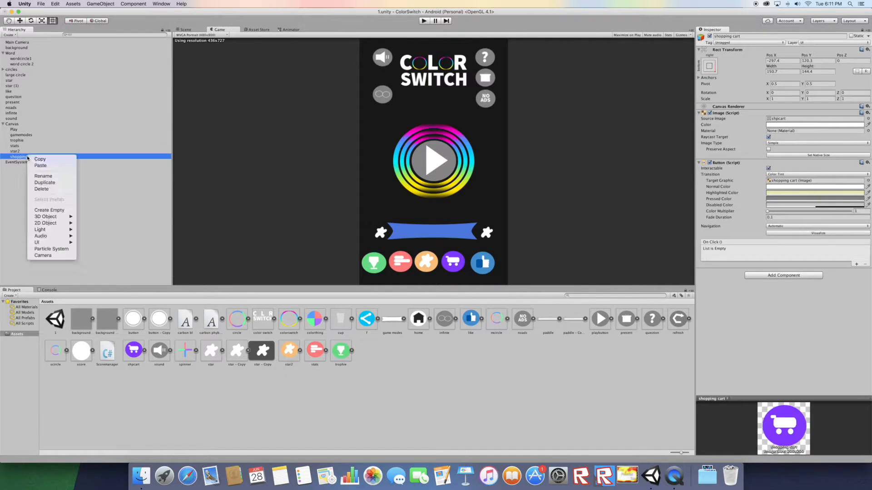
{"action": "left_click", "coordinate": [46, 181]}
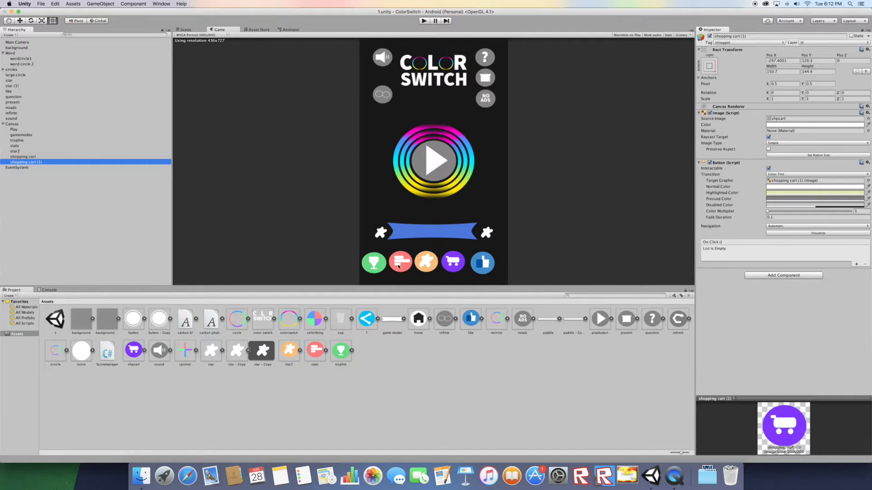
Rename the shopping cart copy as like and move it over the thumbs-up icon at a Pos X of about -139.6.
{"action": "left_click", "coordinate": [789, 36]}
{"action": "key", "text": "BackSpace"}
{"action": "type", "text": "like"}
{"action": "key", "text": "Return"}
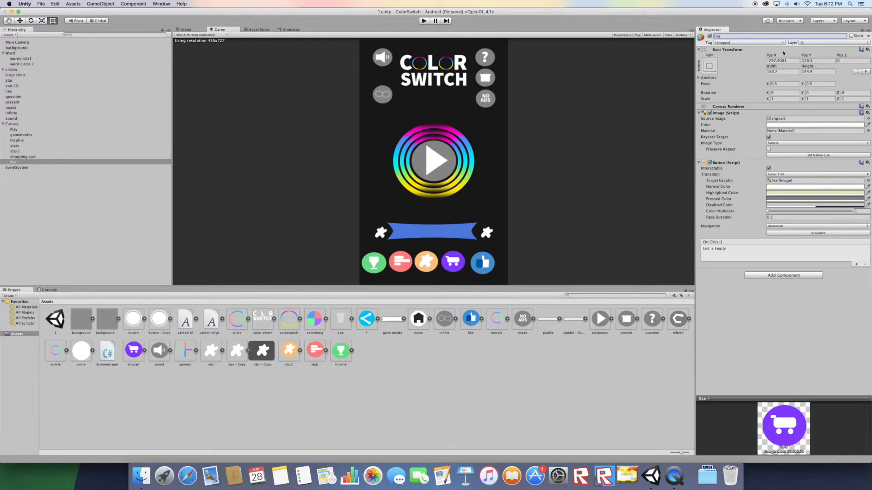
{"action": "left_click_drag", "start_coordinate": [769, 55], "coordinate": [813, 56]}
{"action": "left_click_drag", "start_coordinate": [870, 67], "coordinate": [861, 72]}
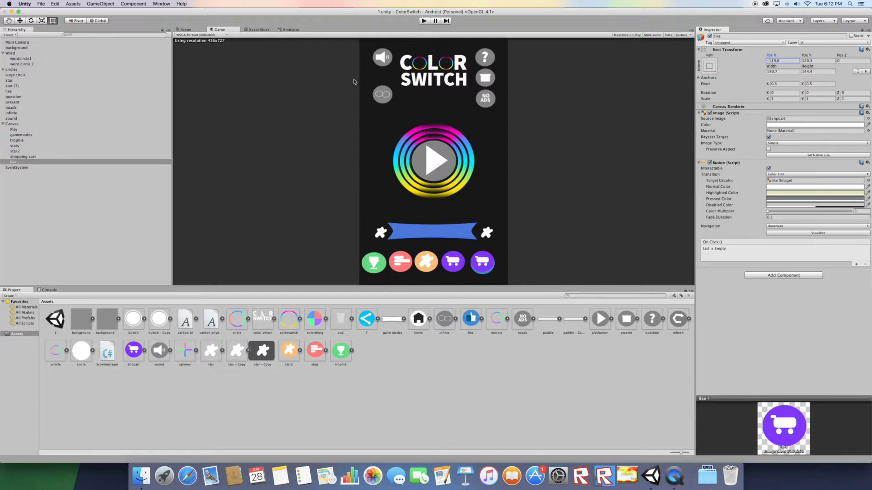
Delete the old like sprite object and assign the like sprite as the source image of the like button.
{"action": "right_click", "coordinate": [24, 92]}
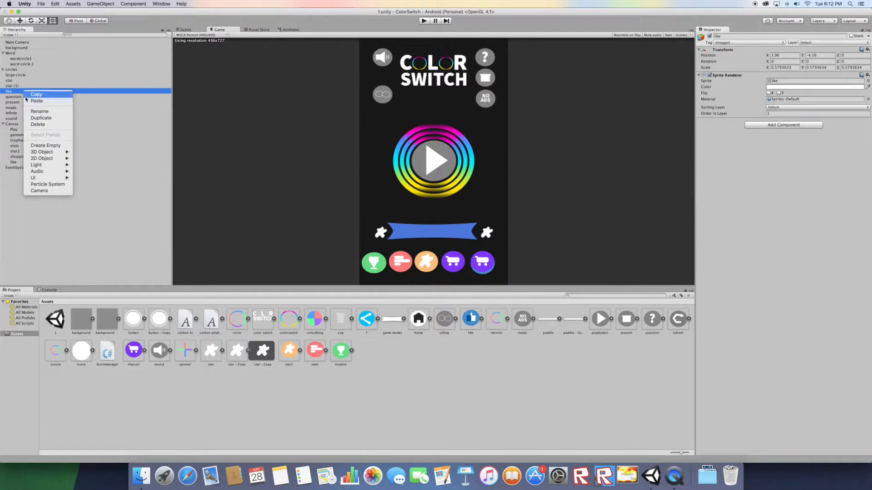
{"action": "left_click", "coordinate": [37, 124]}
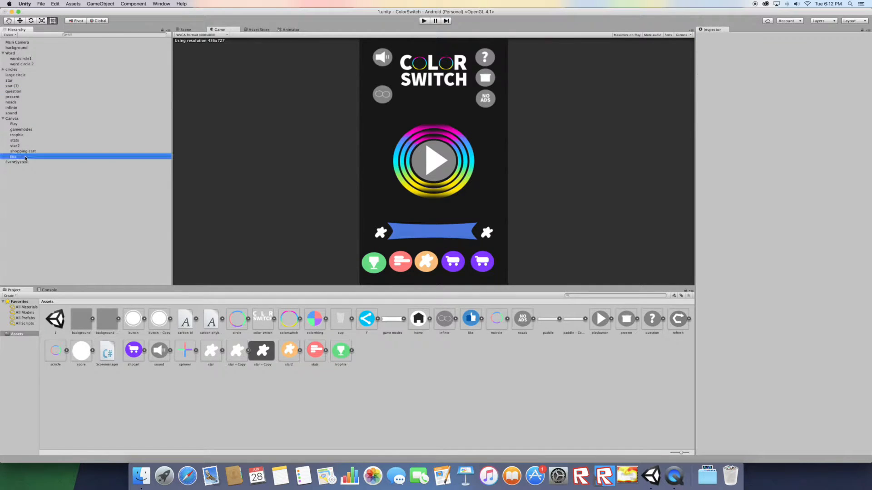
{"action": "left_click", "coordinate": [25, 158]}
{"action": "left_click_drag", "start_coordinate": [471, 318], "coordinate": [793, 119]}
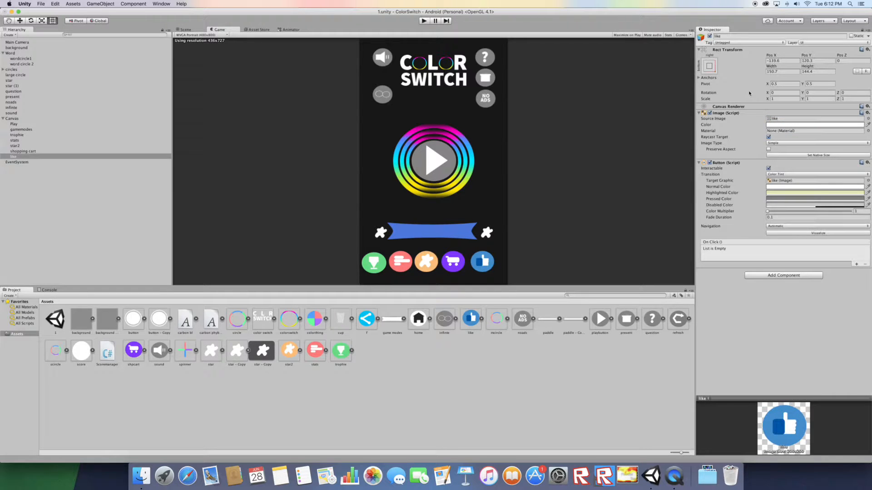
Shift the like button to a Pos X of about -110.1 and the shopping cart button to about -268.3.
{"action": "left_click", "coordinate": [710, 66]}
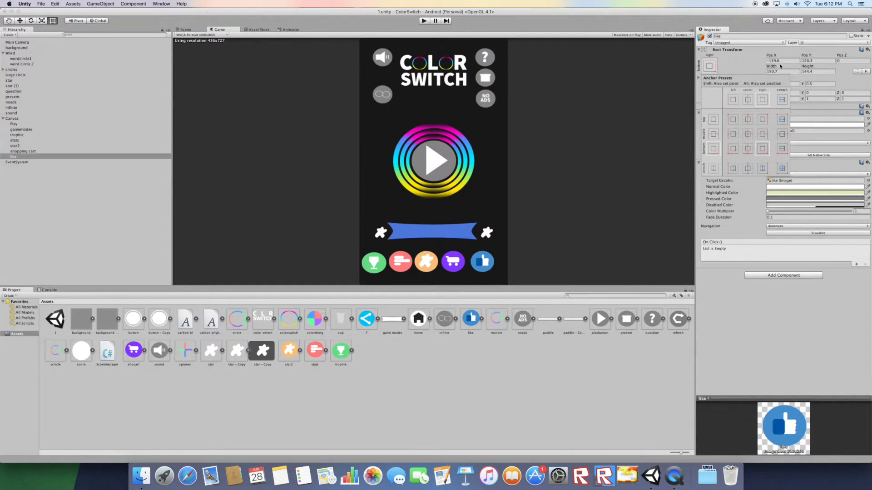
{"action": "left_click", "coordinate": [770, 51]}
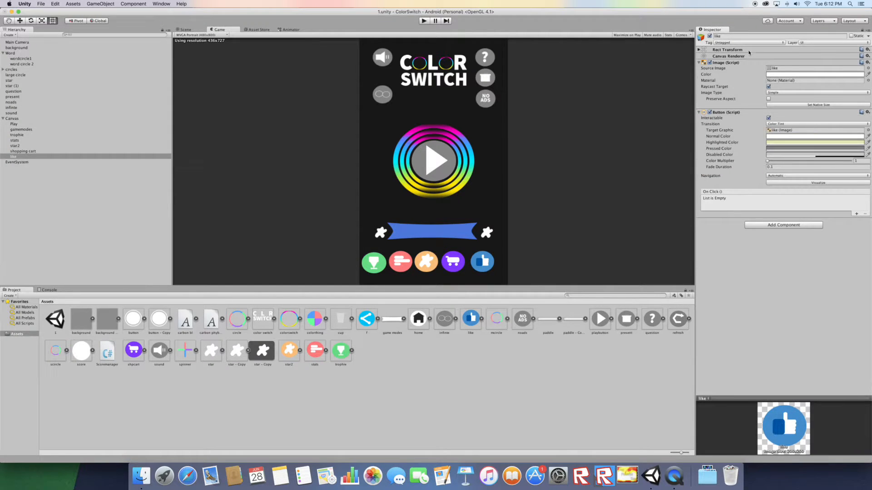
{"action": "left_click", "coordinate": [748, 51]}
{"action": "left_click_drag", "start_coordinate": [770, 56], "coordinate": [796, 57]}
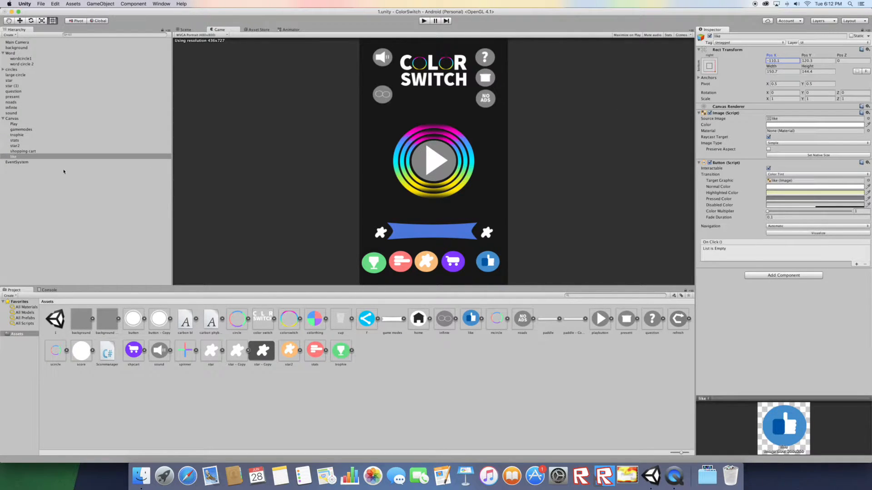
{"action": "left_click", "coordinate": [32, 151]}
{"action": "left_click_drag", "start_coordinate": [783, 57], "coordinate": [810, 58]}
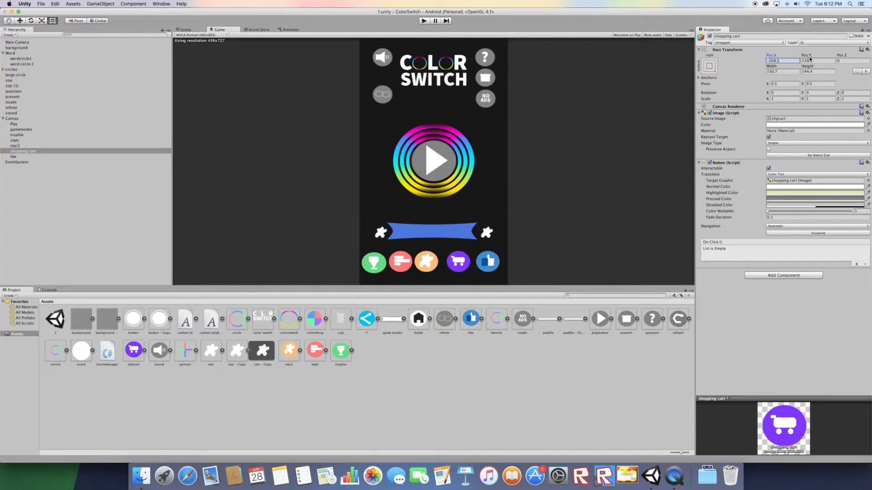
Even out the bottom row by moving star2 to a Pos X of about -20.2 and stats to about 229.
{"action": "left_click", "coordinate": [14, 145]}
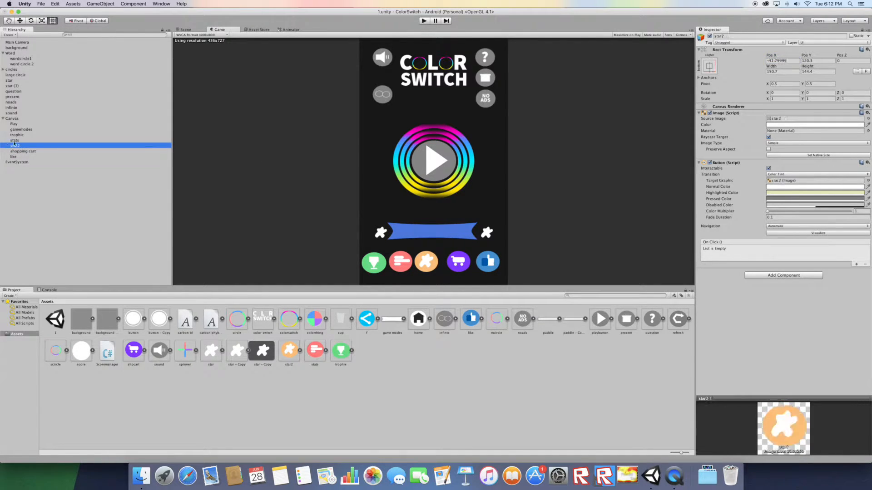
{"action": "left_click", "coordinate": [771, 55]}
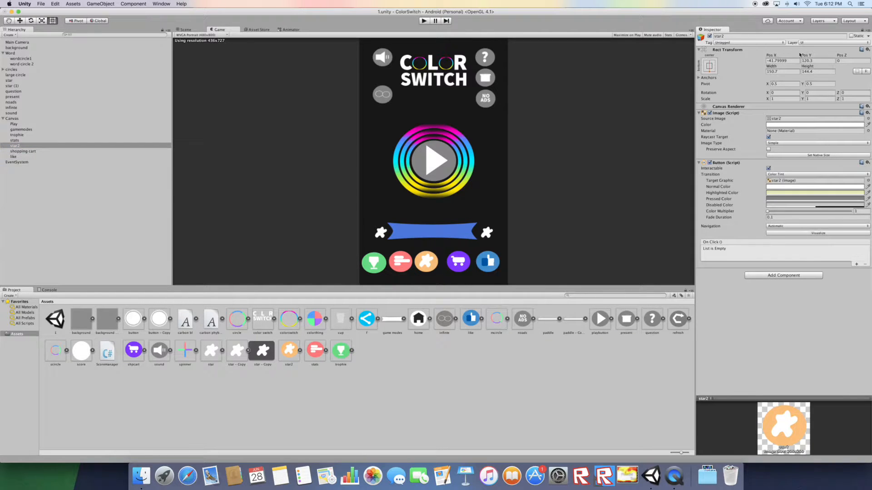
{"action": "left_click_drag", "start_coordinate": [779, 56], "coordinate": [793, 58]}
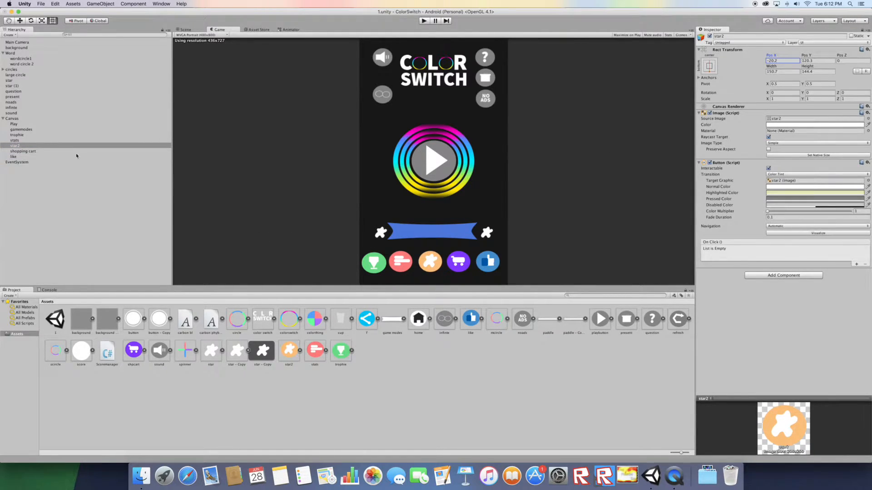
{"action": "left_click", "coordinate": [38, 141]}
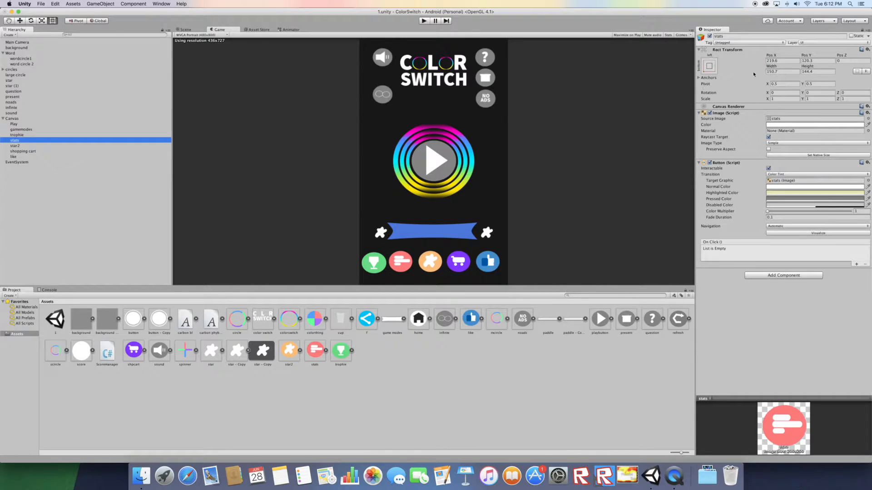
{"action": "left_click_drag", "start_coordinate": [772, 57], "coordinate": [794, 57]}
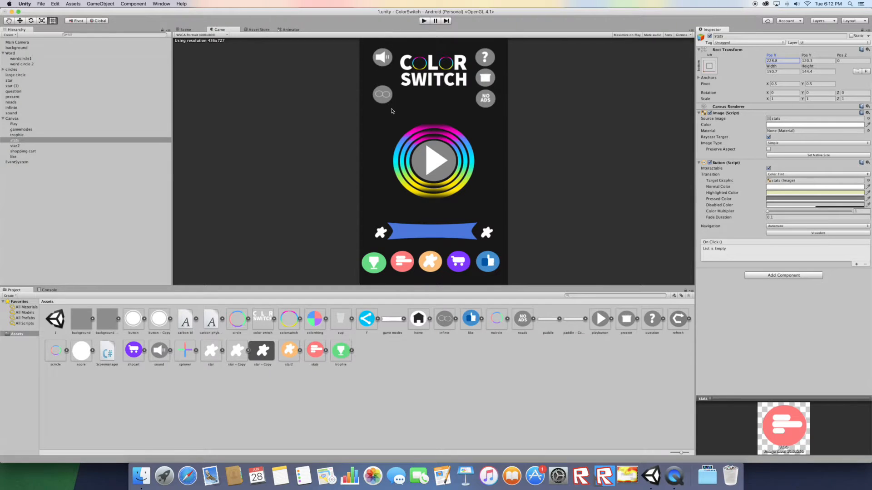
Test the menu buttons in play mode, stop the game and save the scene.
{"action": "left_click", "coordinate": [425, 21]}
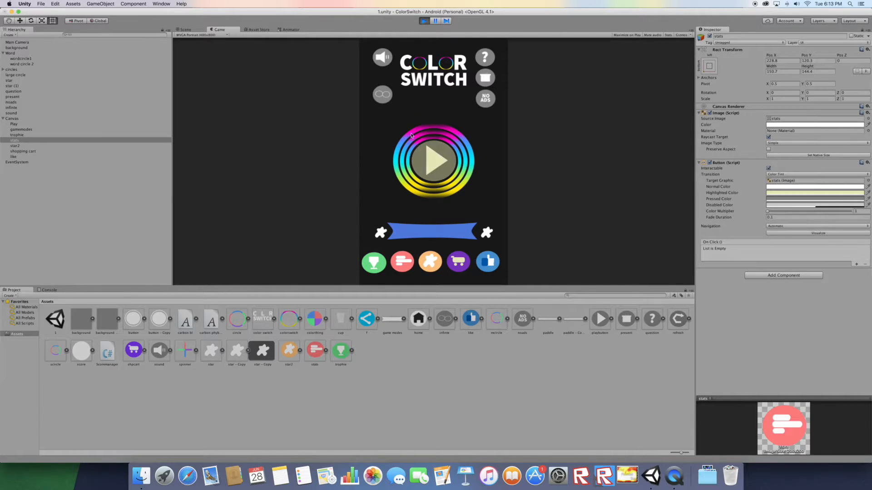
{"action": "left_click", "coordinate": [424, 21]}
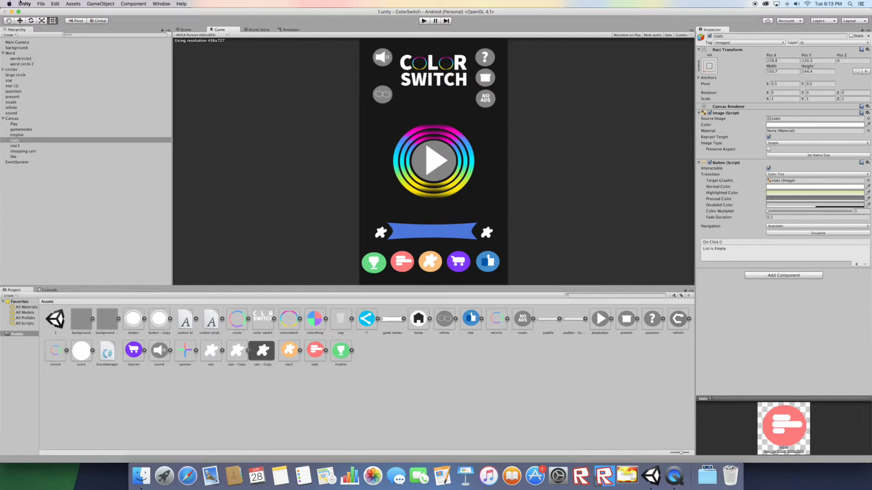
{"action": "left_click", "coordinate": [41, 4]}
{"action": "left_click", "coordinate": [52, 31]}
Duplicate the like button and move the copy up near the question mark icon at a Pos Y of about 1171.9.
{"action": "left_click", "coordinate": [13, 156]}
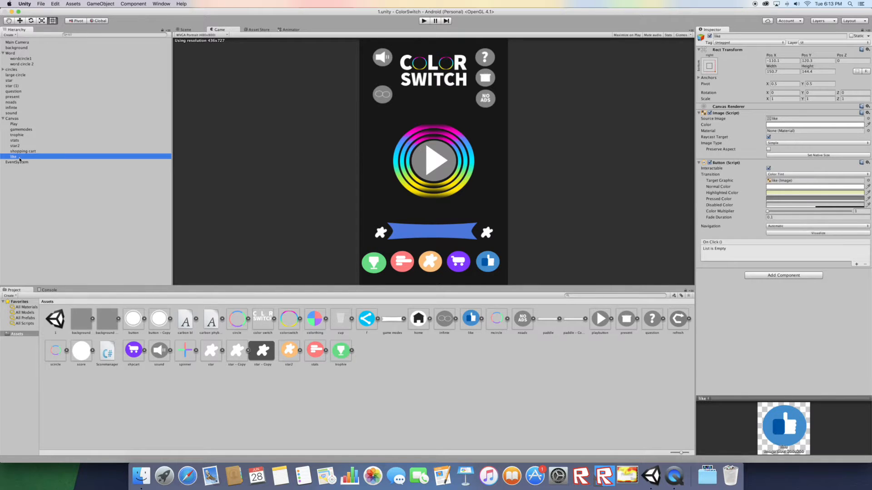
{"action": "right_click", "coordinate": [20, 159]}
{"action": "left_click", "coordinate": [57, 189]}
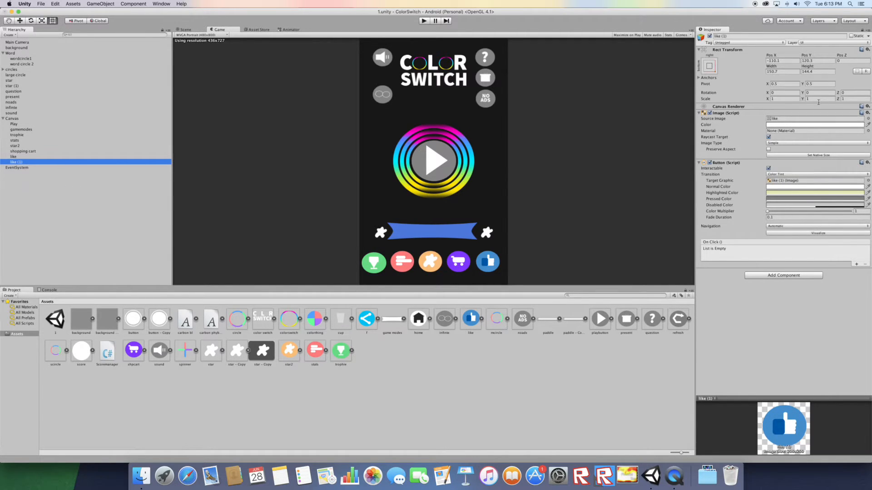
{"action": "left_click_drag", "start_coordinate": [805, 57], "coordinate": [849, 64]}
{"action": "left_click_drag", "start_coordinate": [788, 50], "coordinate": [810, 61]}
{"action": "left_click_drag", "start_coordinate": [782, 97], "coordinate": [800, 95]}
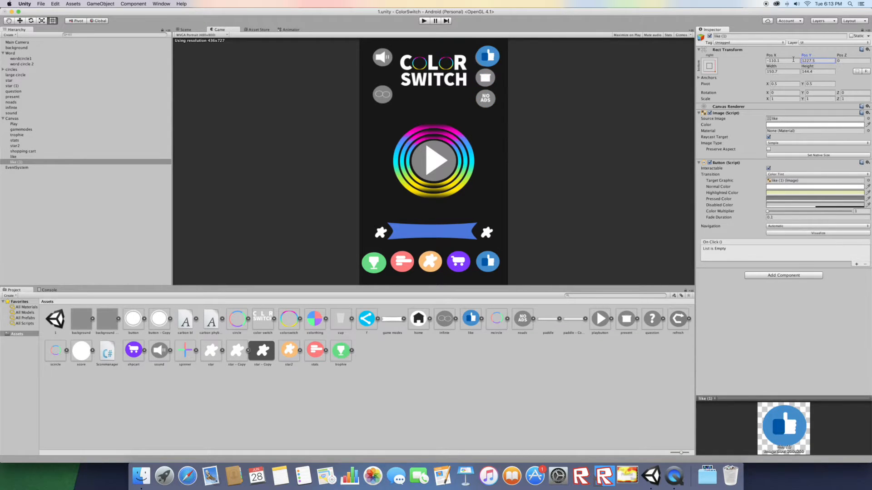
{"action": "left_click_drag", "start_coordinate": [810, 57], "coordinate": [781, 67]}
Rename the like copy as Question and delete the old question sprite object.
{"action": "left_click", "coordinate": [739, 36]}
{"action": "type", "text": "Question"}
{"action": "key", "text": "Return"}
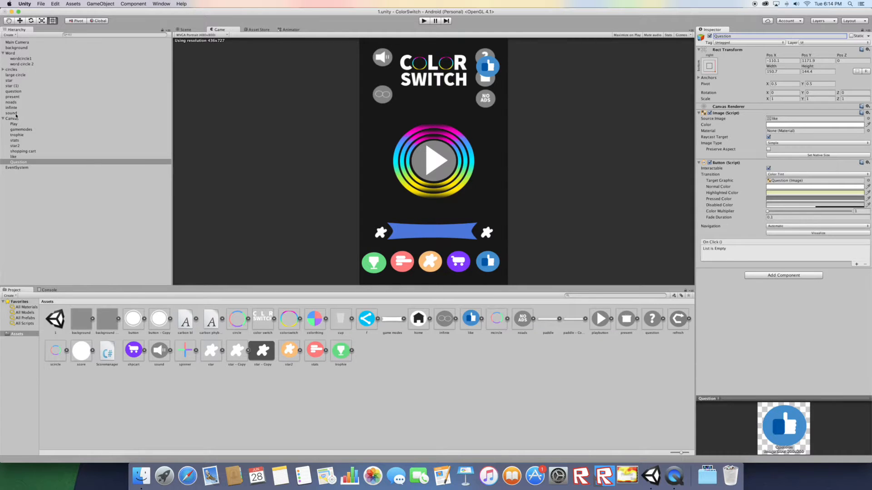
{"action": "left_click", "coordinate": [16, 91]}
{"action": "right_click", "coordinate": [19, 91]}
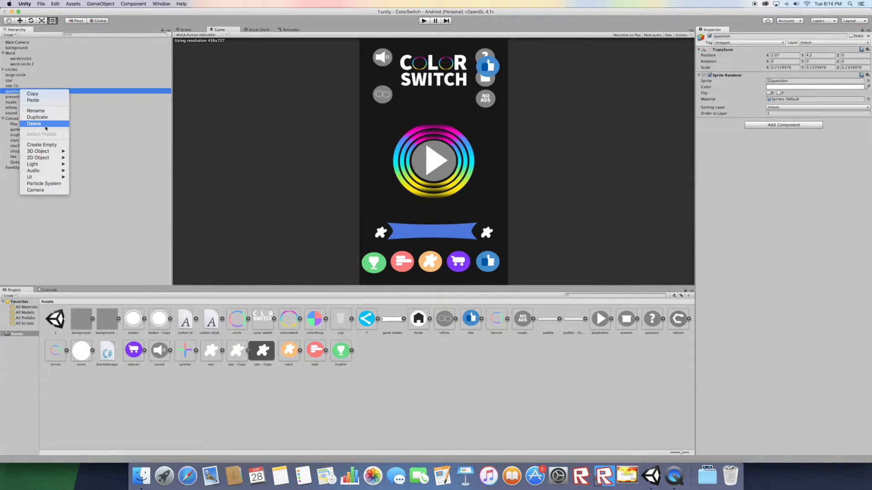
{"action": "left_click", "coordinate": [34, 124]}
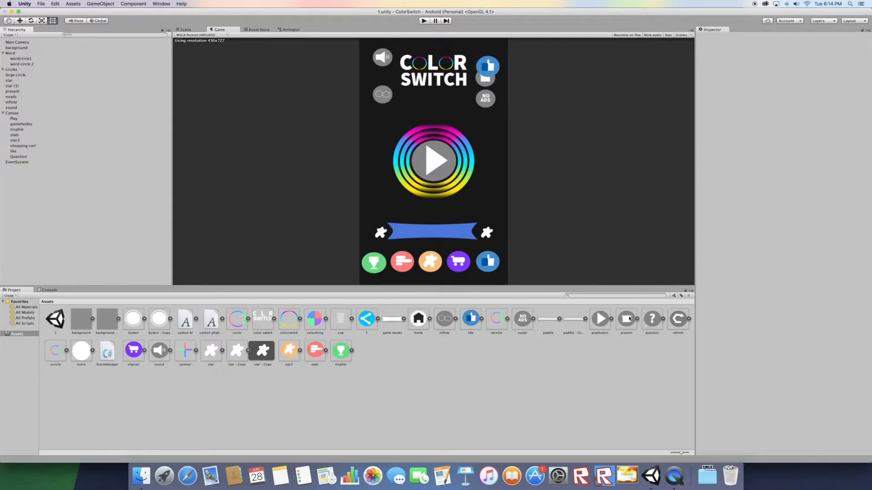
Assign the question sprite as the Question button's source image and raise the button to a Pos Y of about 1240.
{"action": "left_click", "coordinate": [26, 156]}
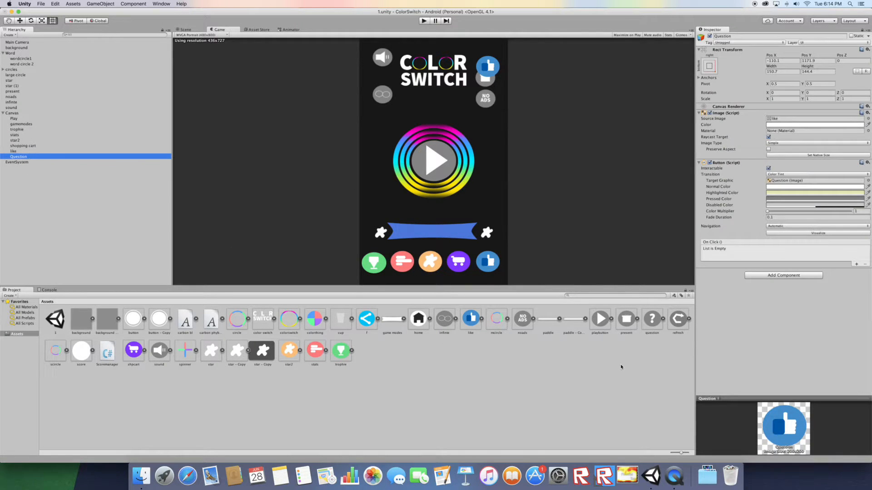
{"action": "left_click_drag", "start_coordinate": [652, 319], "coordinate": [787, 119]}
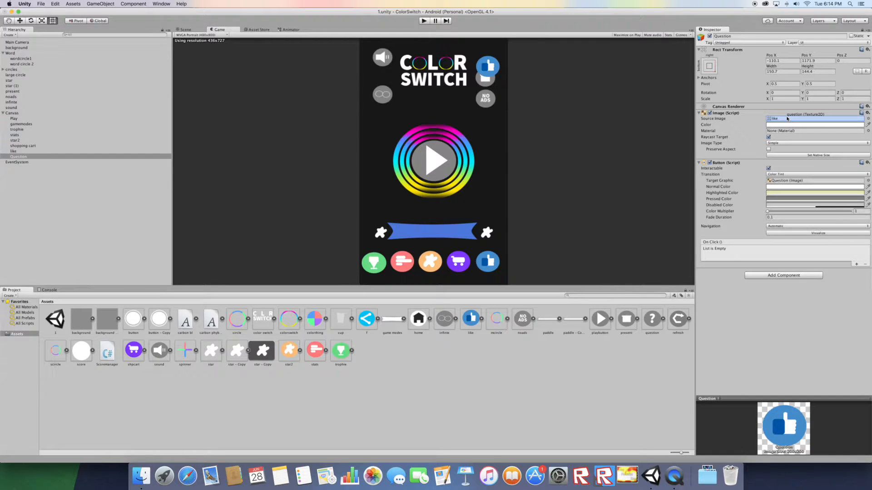
{"action": "left_click_drag", "start_coordinate": [787, 119], "coordinate": [786, 119]}
{"action": "left_click_drag", "start_coordinate": [805, 56], "coordinate": [810, 32]}
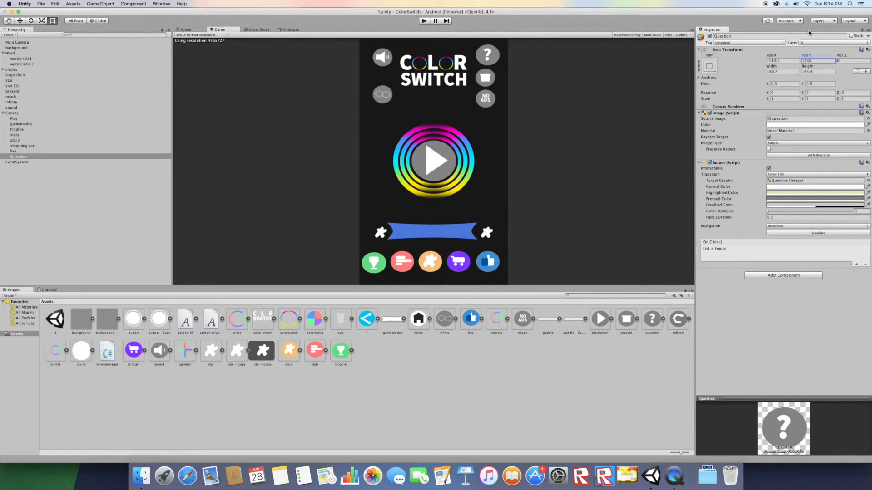
Duplicate the Question button and move the copy over the present icon at a Pos Y of about 1119.
{"action": "right_click", "coordinate": [22, 159]}
{"action": "left_click", "coordinate": [33, 186]}
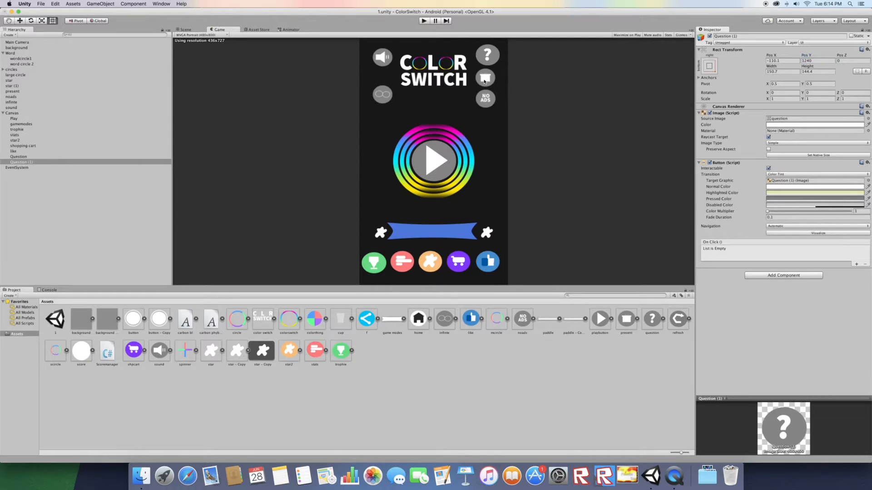
{"action": "left_click_drag", "start_coordinate": [810, 56], "coordinate": [776, 93]}
Rename the Question copy as present and delete the old present sprite object.
{"action": "left_click", "coordinate": [744, 37]}
{"action": "type", "text": "pres"}
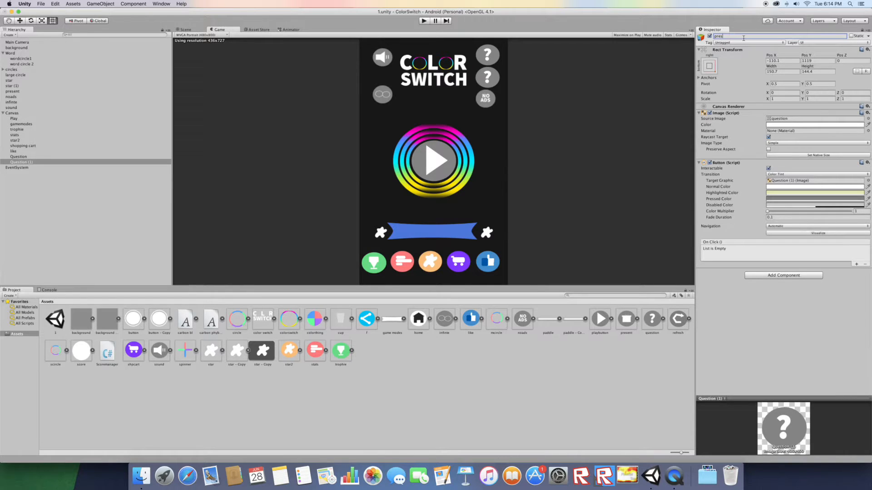
{"action": "type", "text": "ent"}
{"action": "key", "text": "Return"}
{"action": "left_click", "coordinate": [9, 92]}
{"action": "right_click", "coordinate": [10, 92]}
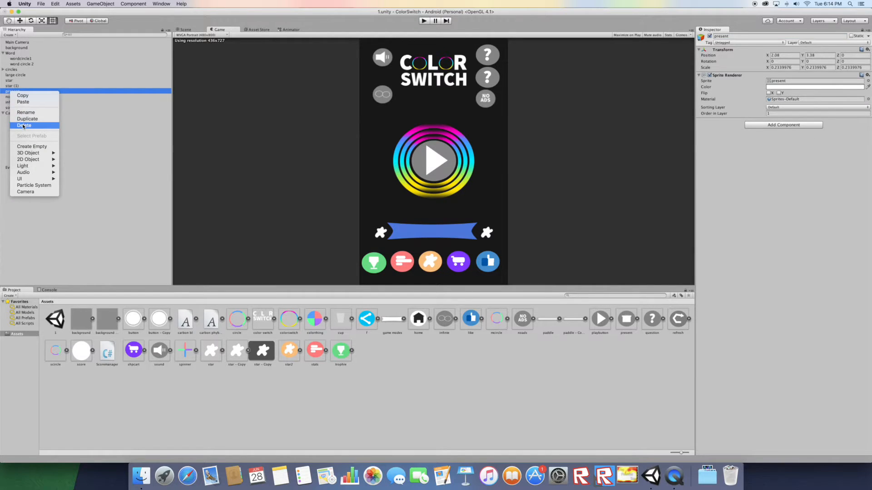
{"action": "left_click", "coordinate": [24, 126]}
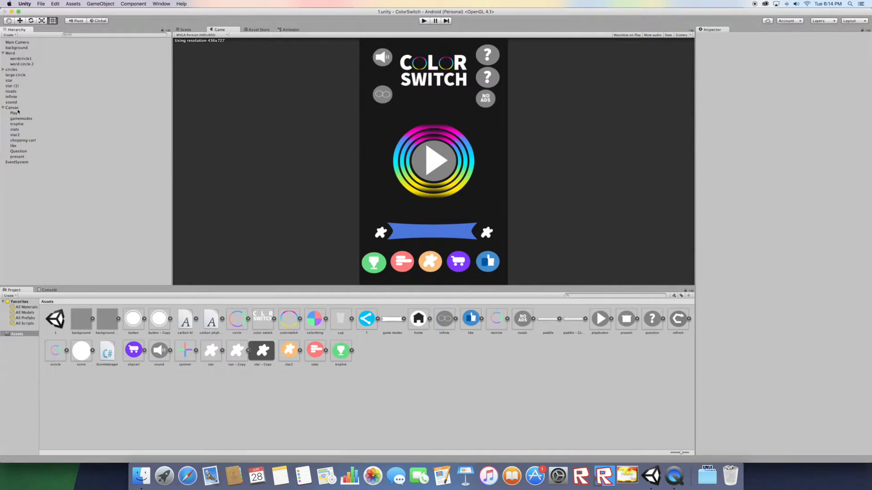
Assign the present sprite as the present button's source image and duplicate the button.
{"action": "left_click", "coordinate": [28, 156]}
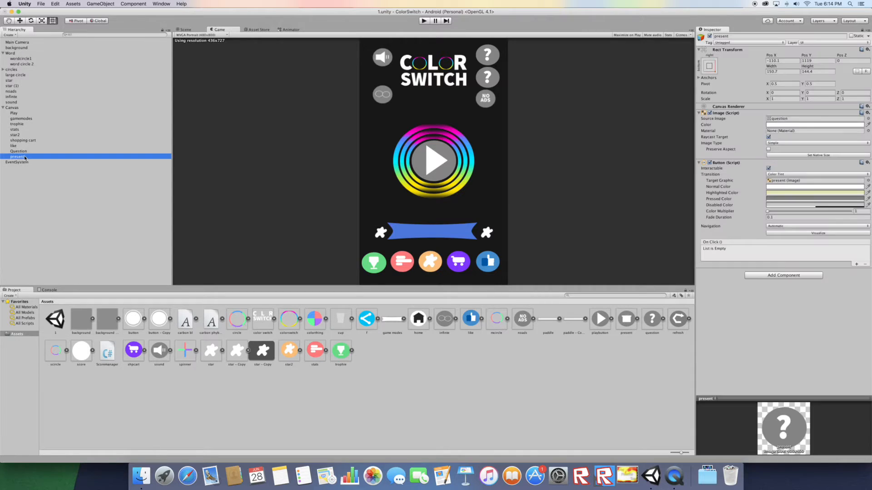
{"action": "left_click_drag", "start_coordinate": [627, 319], "coordinate": [793, 122]}
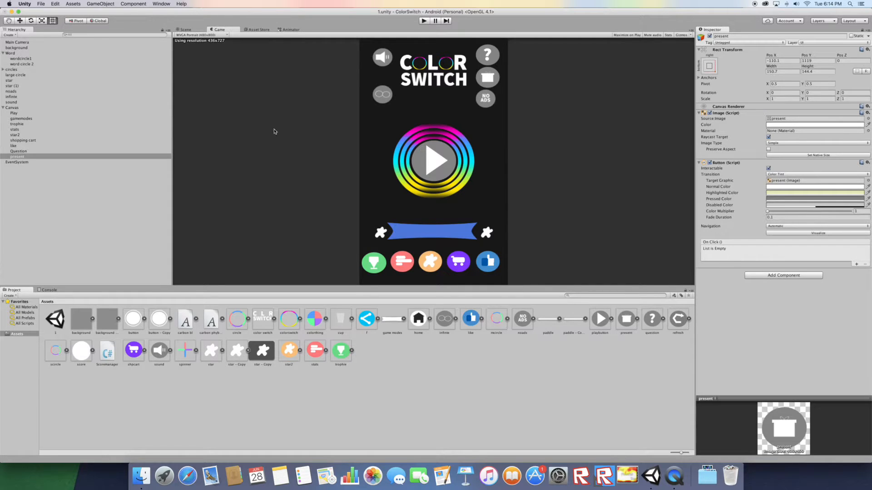
{"action": "right_click", "coordinate": [28, 156]}
{"action": "left_click", "coordinate": [50, 182]}
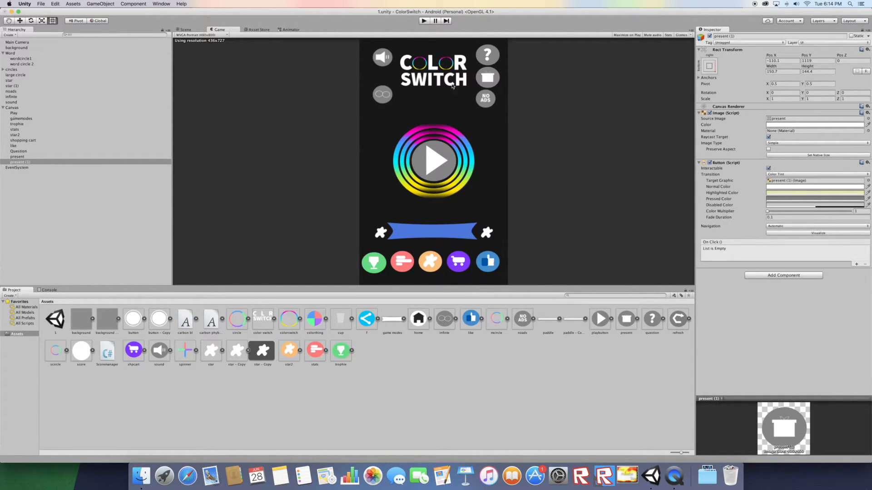
Rename the present copy as noads and move it over the no-ads icon at a Pos Y of about 994.
{"action": "left_click", "coordinate": [772, 35]}
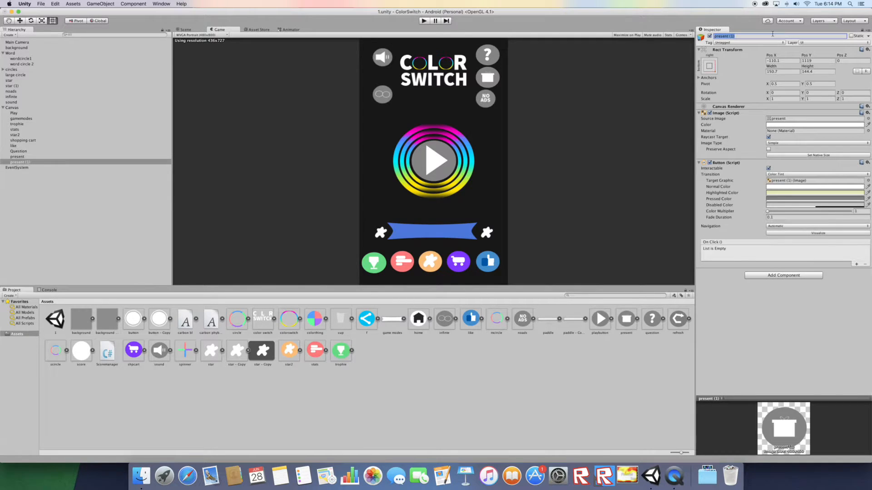
{"action": "type", "text": "noads"}
{"action": "key", "text": "Return"}
{"action": "left_click_drag", "start_coordinate": [813, 55], "coordinate": [781, 93]}
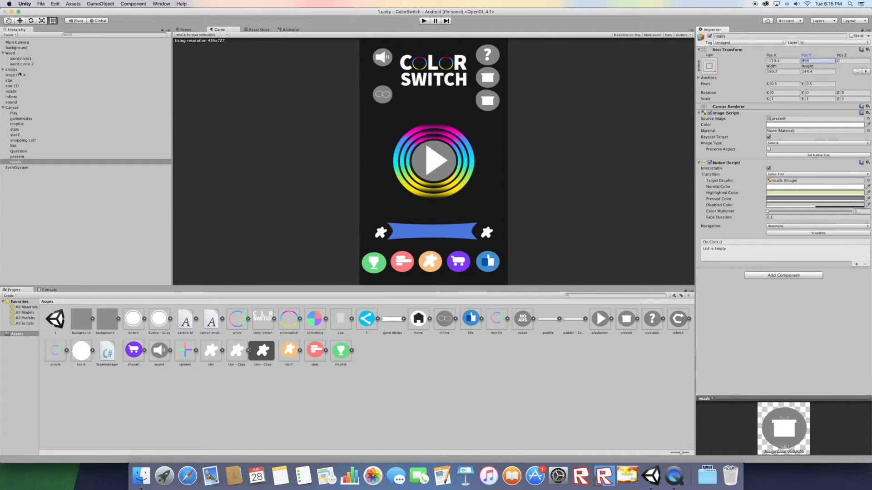
Delete the old noads sprite object and assign the noads sprite as the noads button's source image.
{"action": "left_click", "coordinate": [21, 92]}
{"action": "right_click", "coordinate": [21, 92]}
{"action": "left_click", "coordinate": [35, 126]}
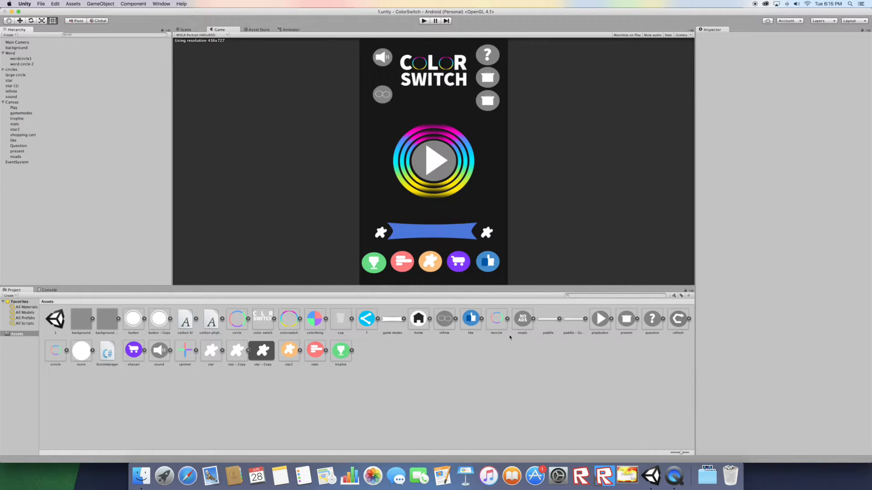
{"action": "left_click", "coordinate": [16, 157]}
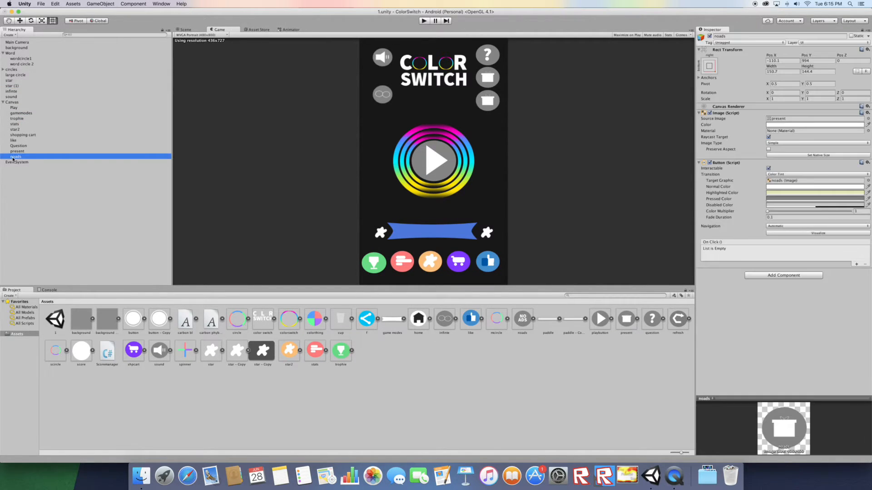
{"action": "left_click_drag", "start_coordinate": [522, 320], "coordinate": [817, 119]}
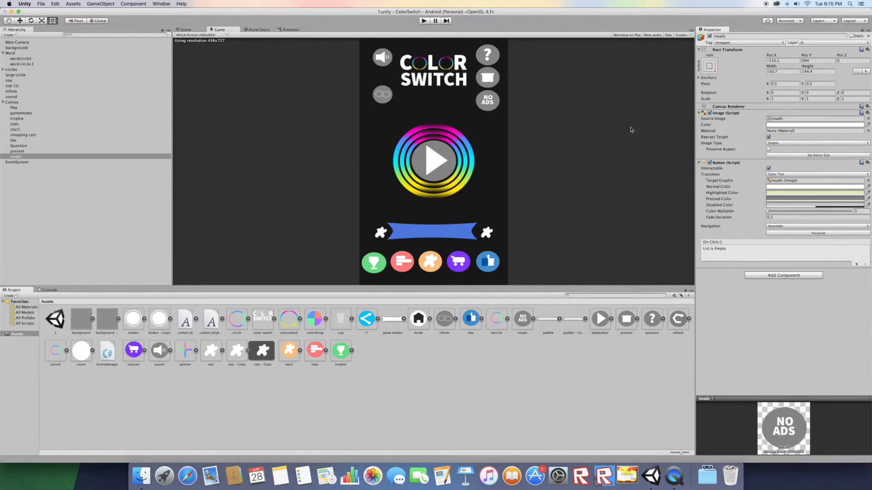
Duplicate the noads button and move the copy over the infinite icon at a Pos X of about -675.
{"action": "right_click", "coordinate": [81, 160]}
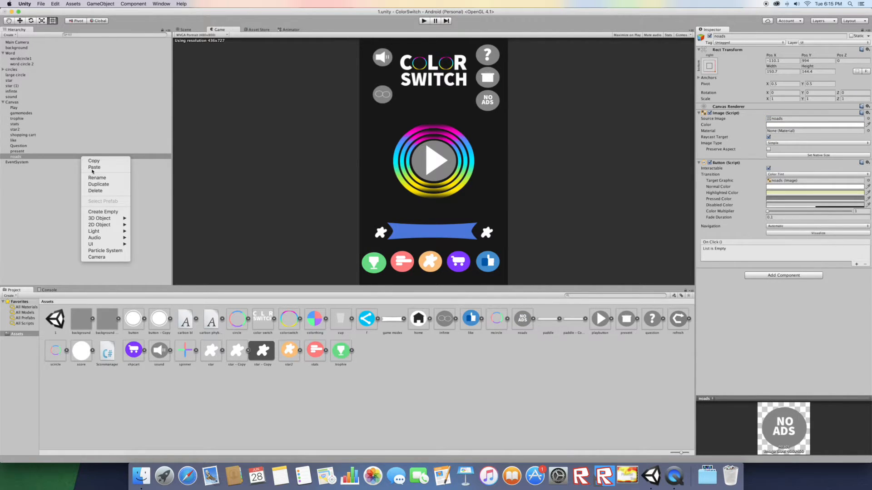
{"action": "left_click", "coordinate": [114, 184]}
{"action": "left_click_drag", "start_coordinate": [771, 55], "coordinate": [577, 116]}
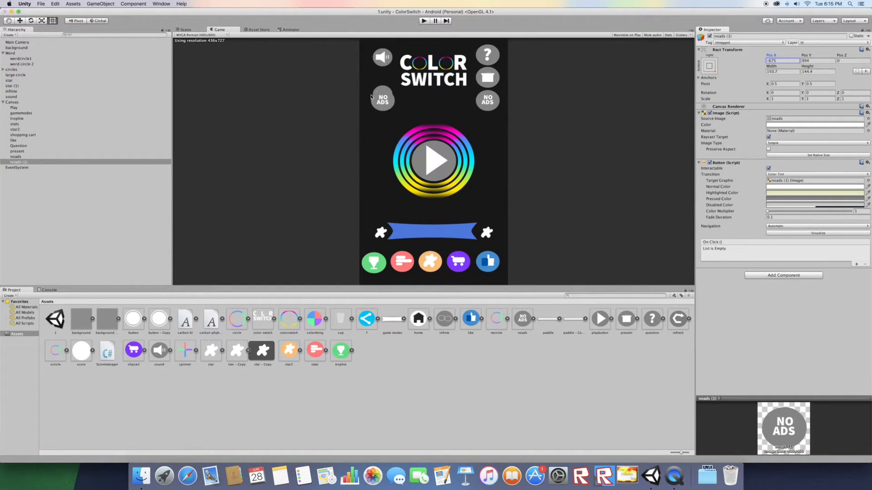
Rename the noads copy as infinite and delete the old infinite sprite object.
{"action": "left_click", "coordinate": [745, 35]}
{"action": "key", "text": "BackSpace"}
{"action": "type", "text": "infinite"}
{"action": "key", "text": "Return"}
{"action": "left_click", "coordinate": [13, 91]}
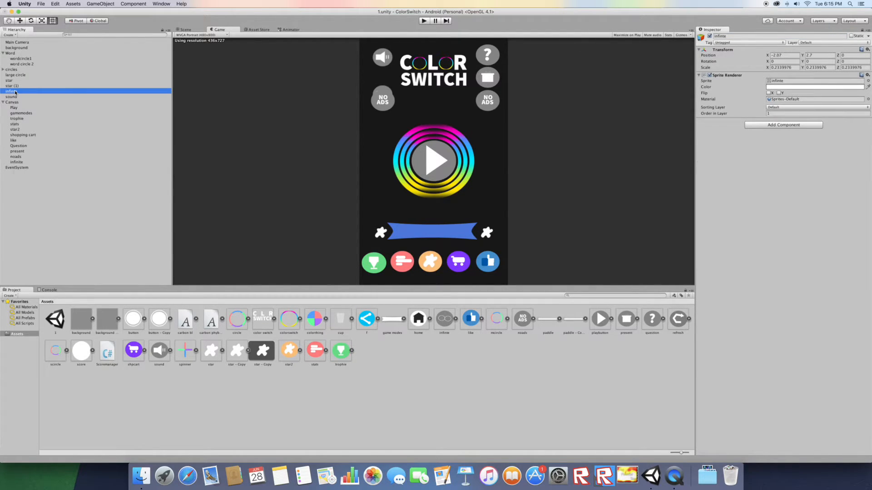
{"action": "right_click", "coordinate": [15, 92]}
{"action": "left_click", "coordinate": [41, 129]}
Assign the infinite sprite as the infinite button's source image and duplicate the button.
{"action": "left_click", "coordinate": [23, 157]}
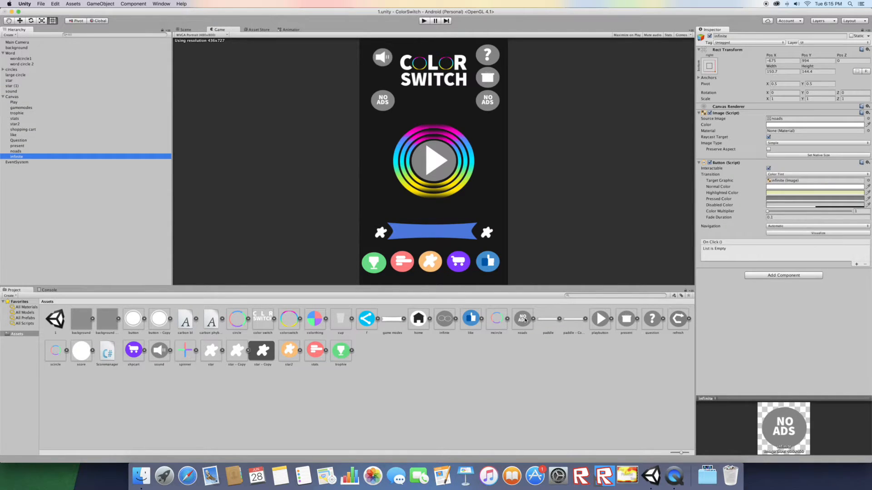
{"action": "left_click_drag", "start_coordinate": [445, 319], "coordinate": [813, 118]}
{"action": "right_click", "coordinate": [49, 157]}
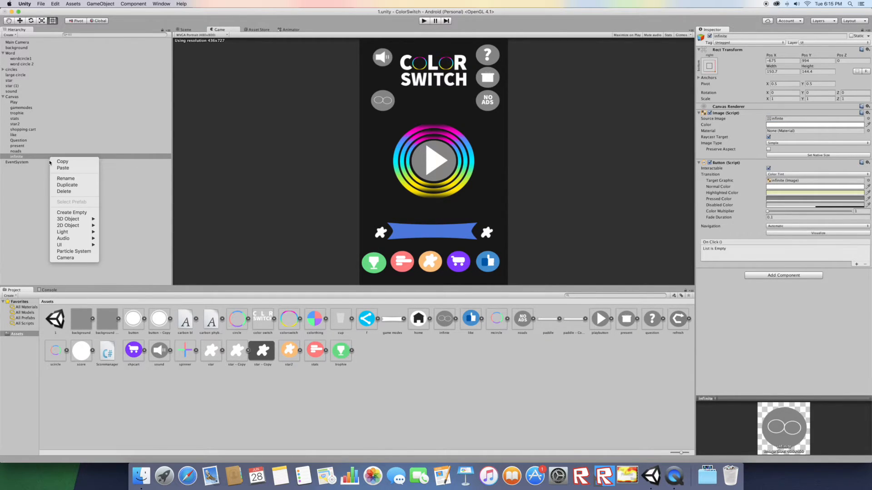
{"action": "left_click", "coordinate": [67, 184]}
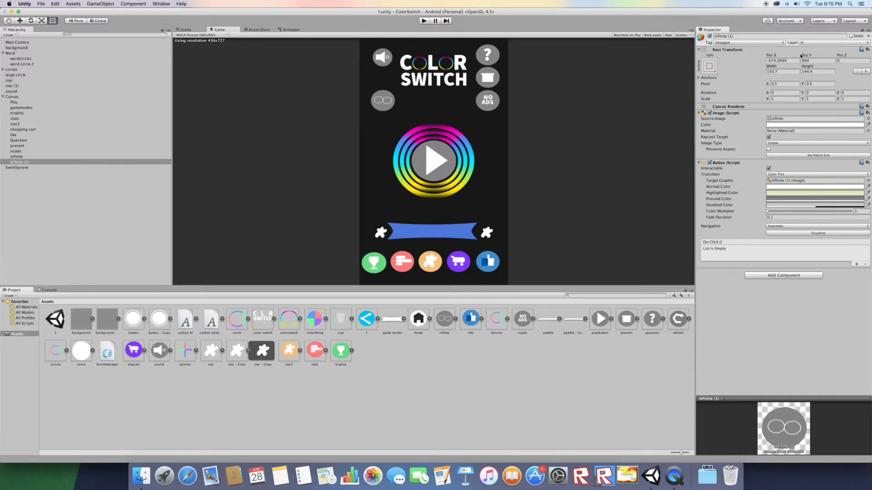
Raise the infinite copy over the sound icon to a Pos Y of about 1226 and rename it as sound.
{"action": "left_click_drag", "start_coordinate": [808, 55], "coordinate": [870, 3]}
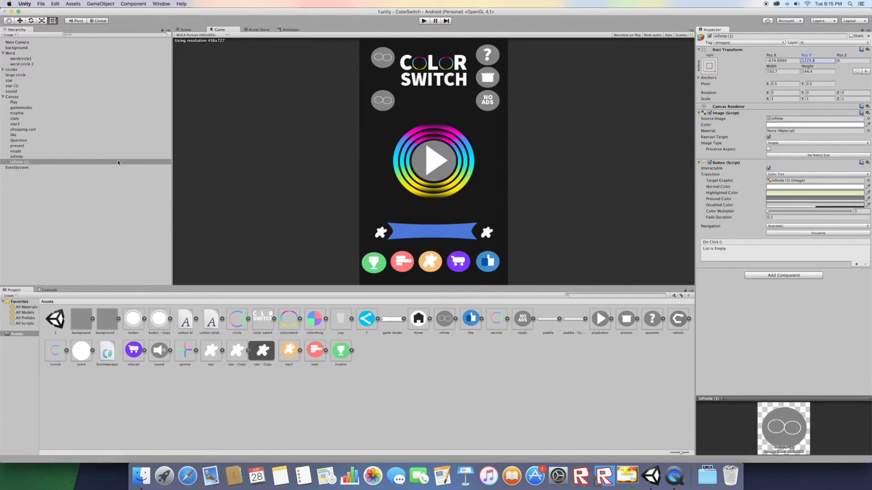
{"action": "left_click", "coordinate": [748, 37]}
{"action": "type", "text": "spund"}
{"action": "key", "text": "Return"}
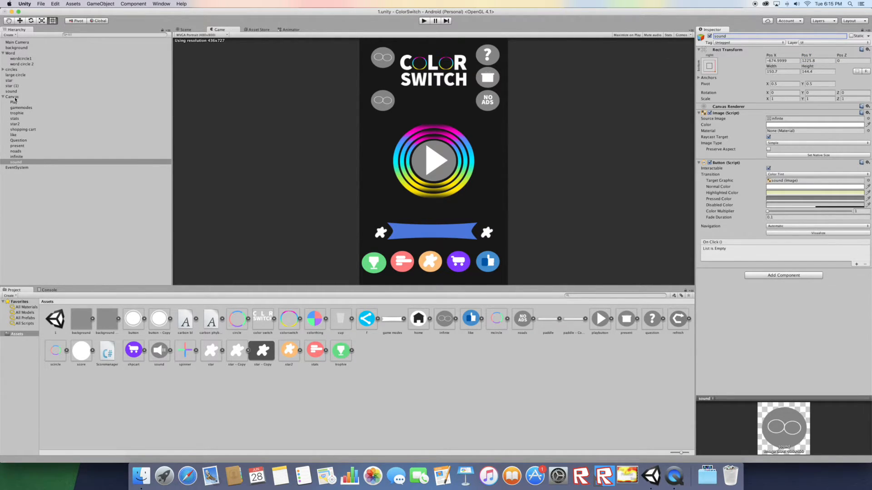
Delete the old sound sprite object and assign the sound sprite as the sound button's source image.
{"action": "left_click", "coordinate": [17, 91]}
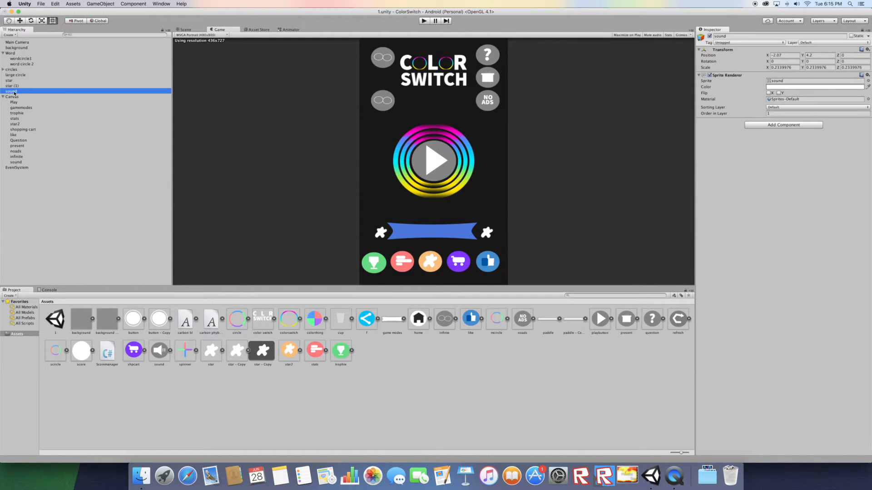
{"action": "right_click", "coordinate": [17, 91]}
{"action": "left_click", "coordinate": [34, 125]}
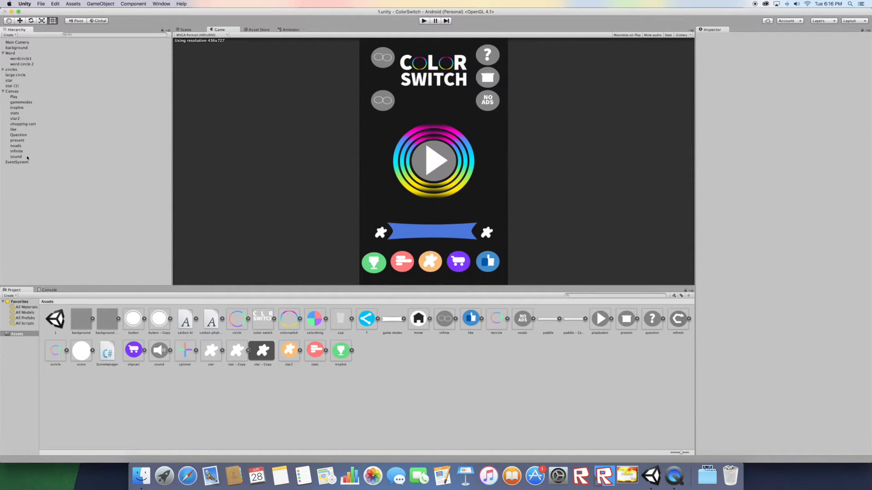
{"action": "left_click", "coordinate": [17, 157]}
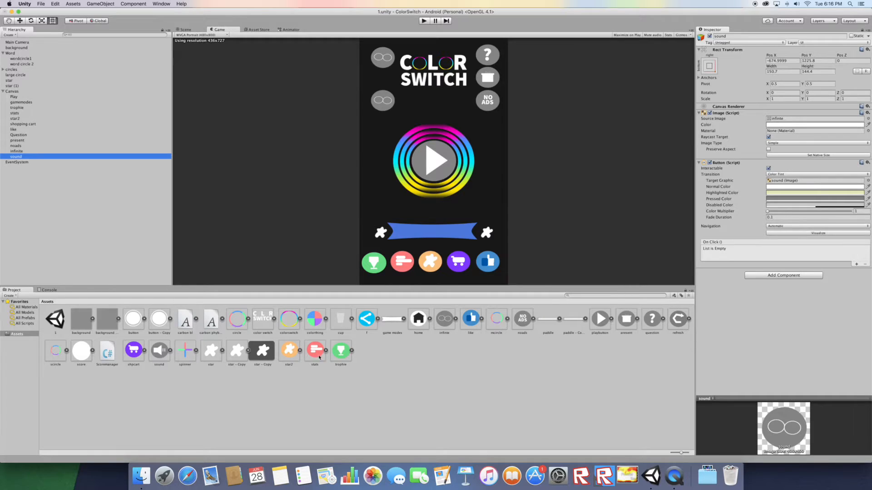
{"action": "left_click_drag", "start_coordinate": [160, 351], "coordinate": [778, 122]}
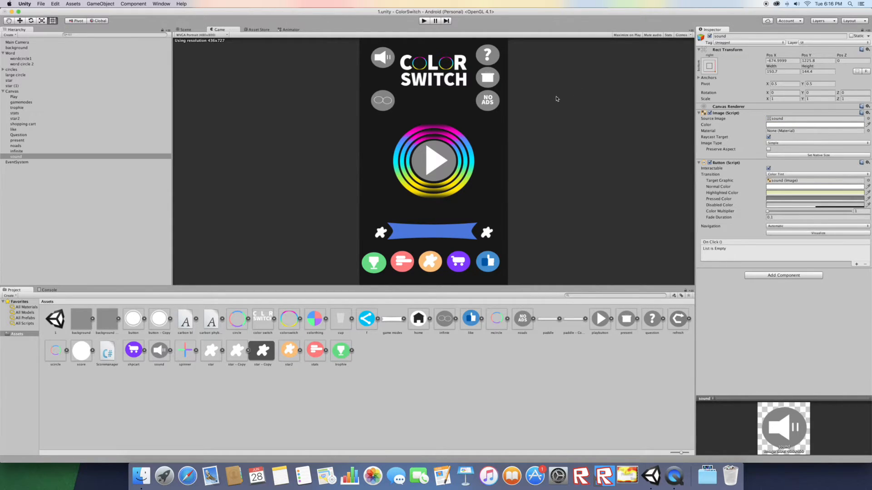
Scale the Question, present, noads, infinite and sound buttons together uniformly to about 0.95.
{"action": "left_click", "coordinate": [20, 135], "text": "shift"}
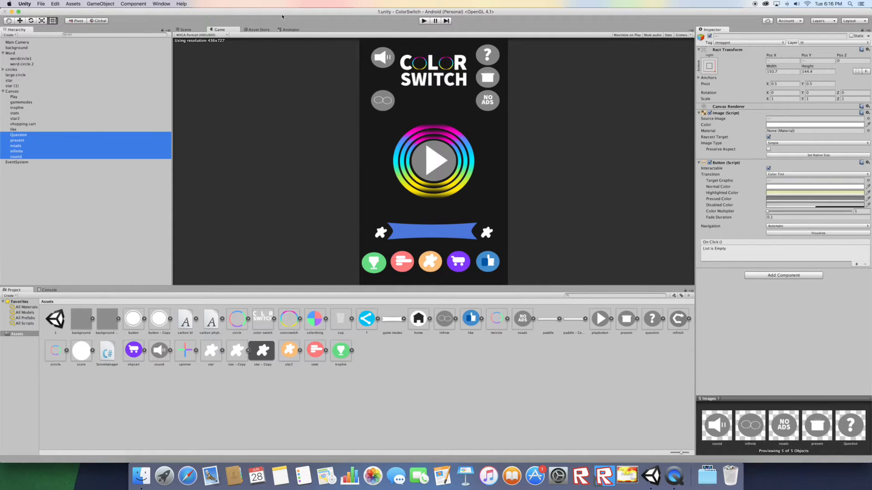
{"action": "left_click", "coordinate": [191, 30]}
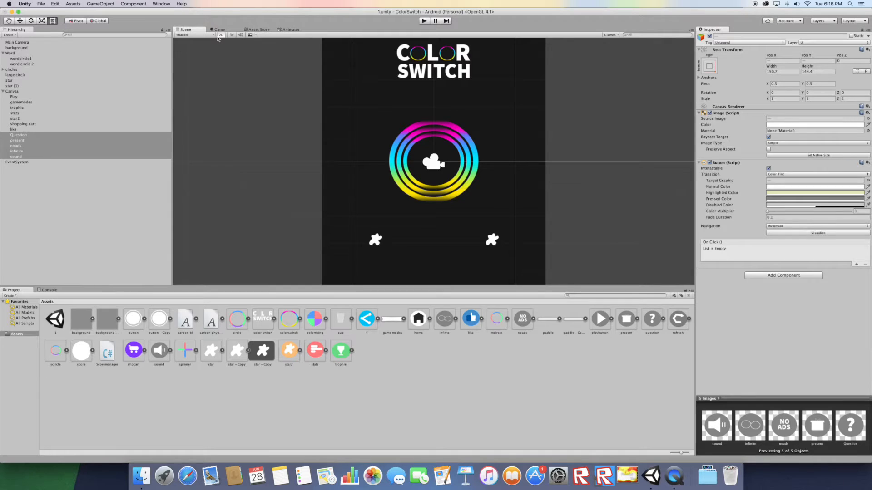
{"action": "double_click", "coordinate": [61, 135]}
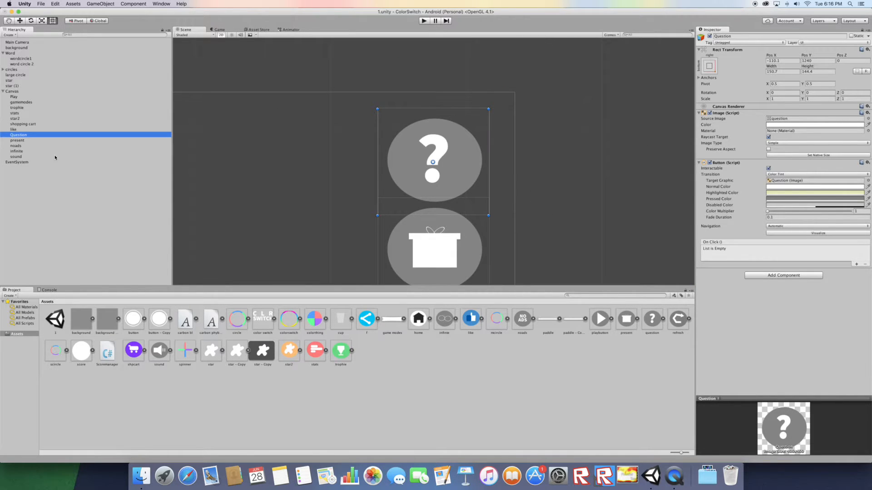
{"action": "left_click", "coordinate": [55, 157], "text": "shift"}
{"action": "key", "text": "f"}
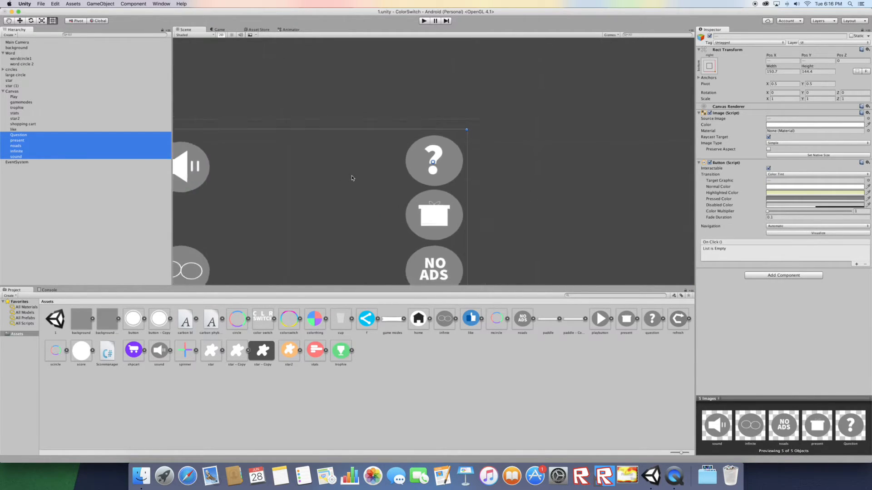
{"action": "left_click", "coordinate": [41, 21]}
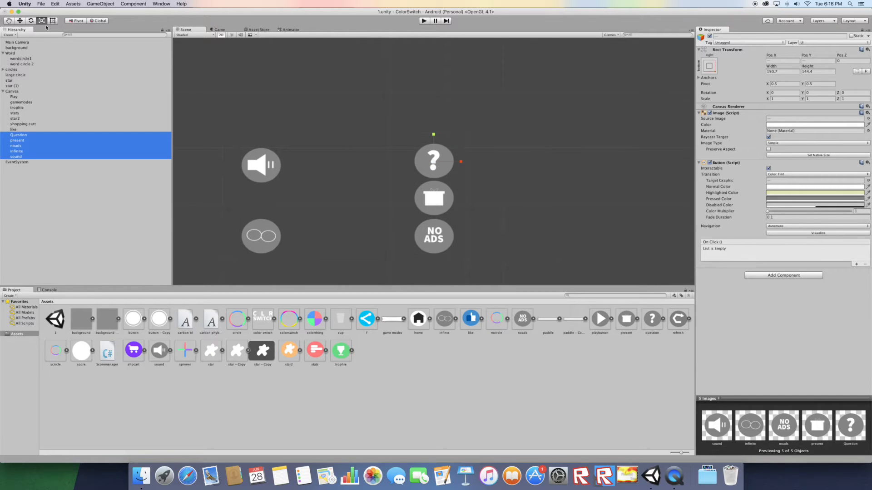
{"action": "left_click_drag", "start_coordinate": [436, 163], "coordinate": [139, 25]}
{"action": "left_click", "coordinate": [217, 30]}
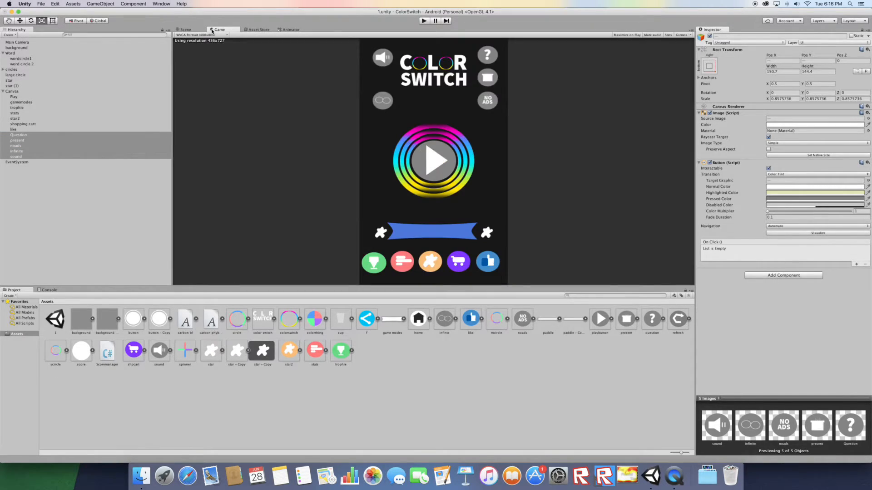
{"action": "left_click", "coordinate": [199, 31]}
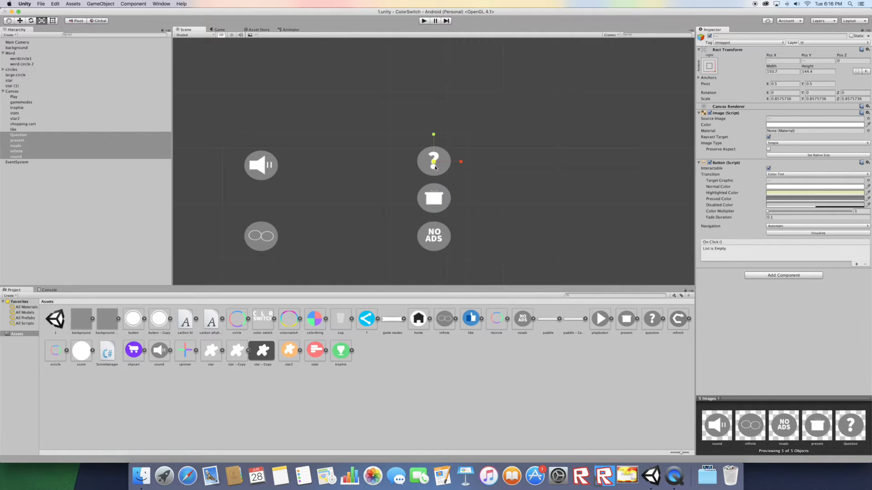
{"action": "left_click_drag", "start_coordinate": [435, 165], "coordinate": [185, 41]}
{"action": "left_click", "coordinate": [219, 30]}
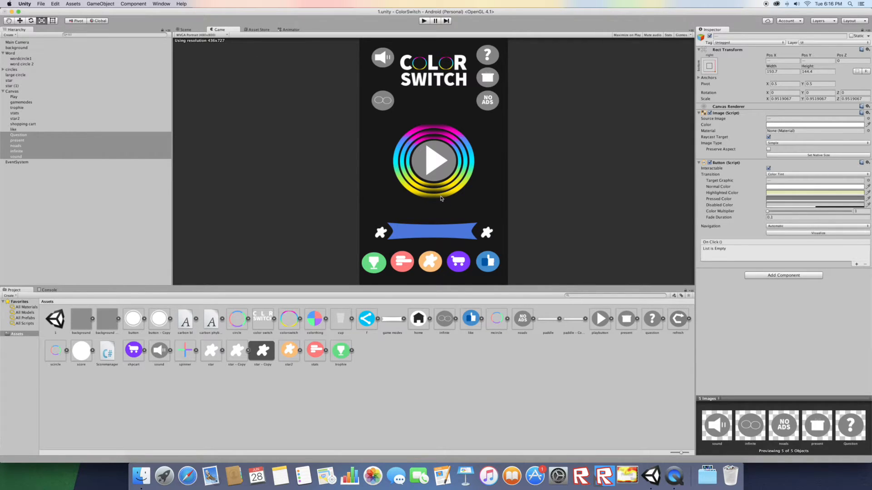
Anchor the Question and present buttons to the top right of the canvas.
{"action": "left_click", "coordinate": [59, 136]}
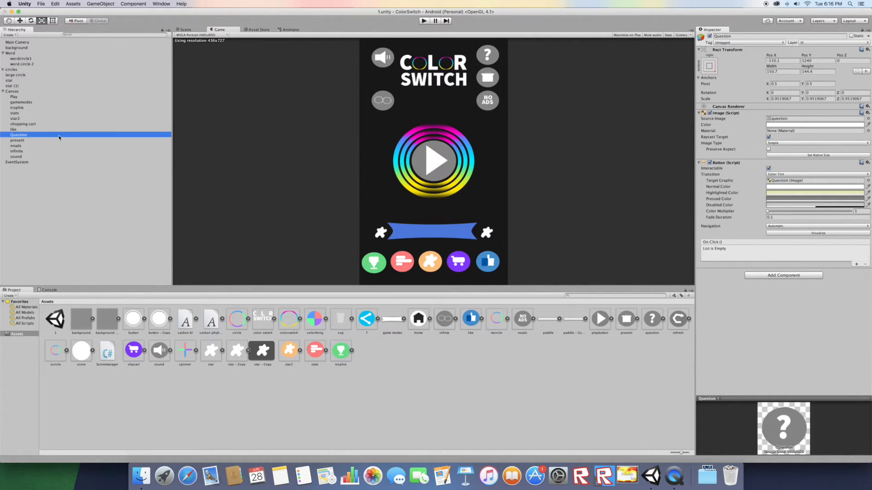
{"action": "left_click", "coordinate": [710, 66]}
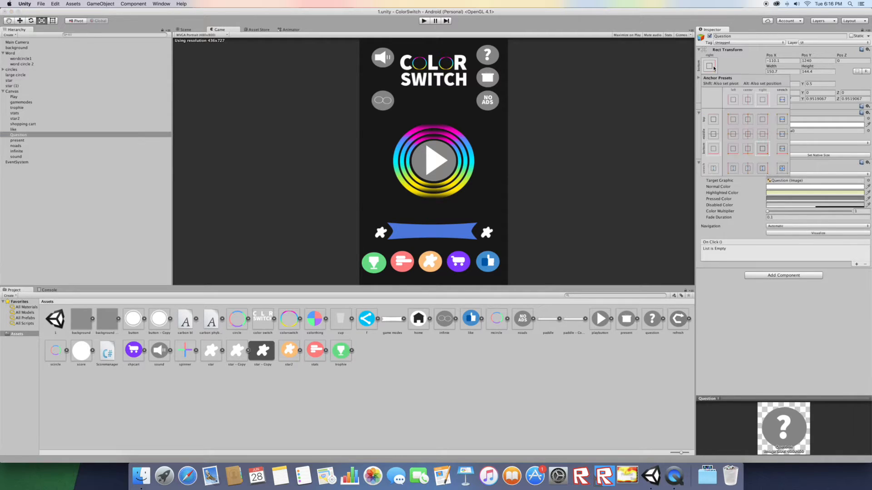
{"action": "left_click", "coordinate": [763, 121]}
{"action": "left_click", "coordinate": [18, 142]}
{"action": "left_click", "coordinate": [18, 141]}
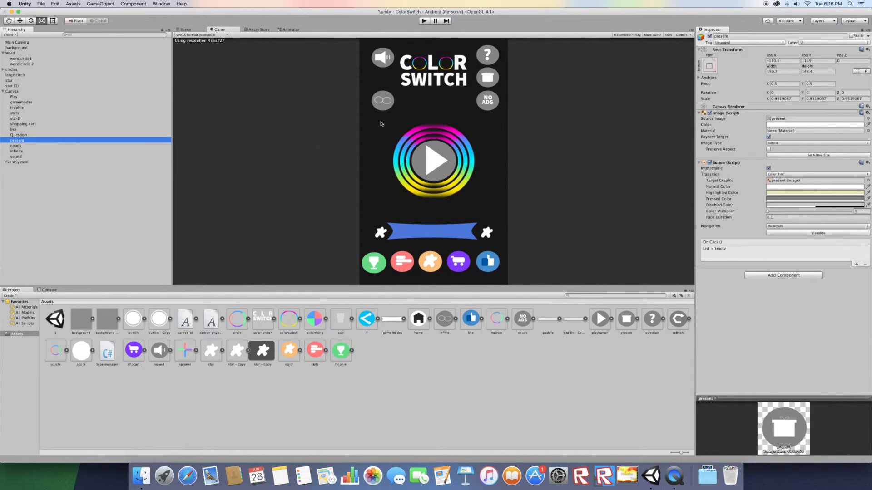
{"action": "left_click", "coordinate": [715, 68]}
{"action": "left_click", "coordinate": [762, 121]}
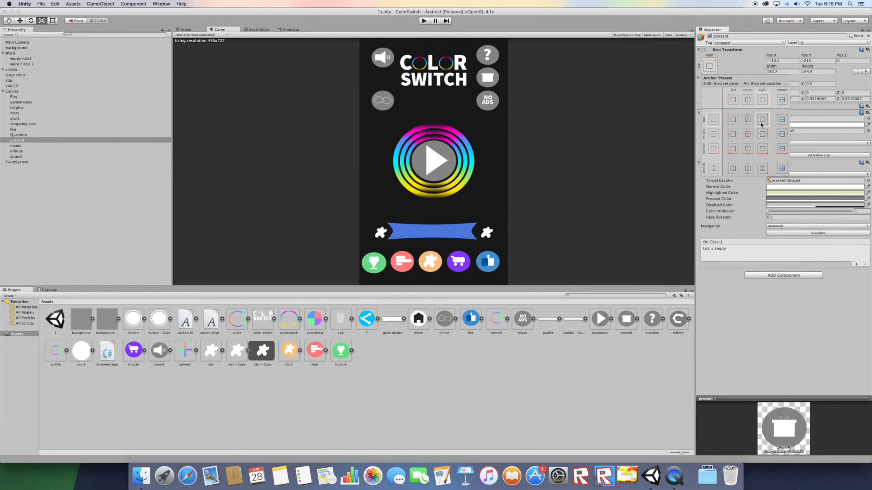
Anchor the noads button to the top right of the canvas.
{"action": "left_click", "coordinate": [20, 148]}
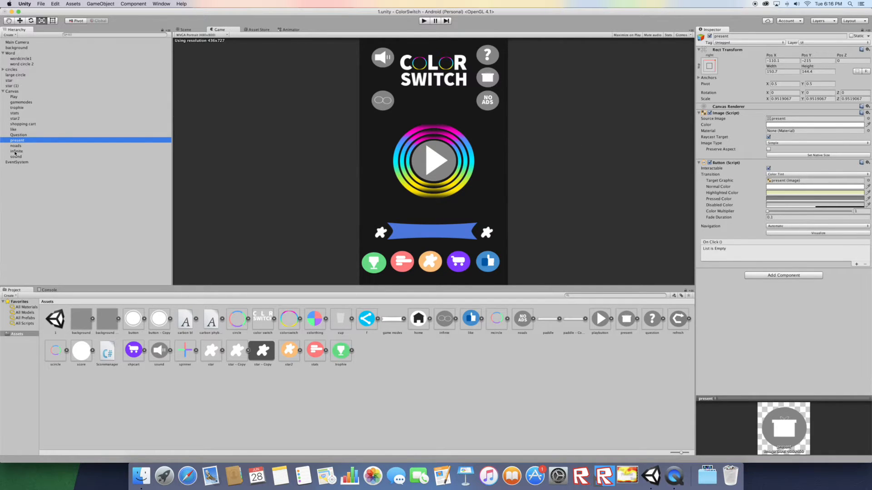
{"action": "left_click", "coordinate": [19, 148]}
{"action": "left_click", "coordinate": [709, 67]}
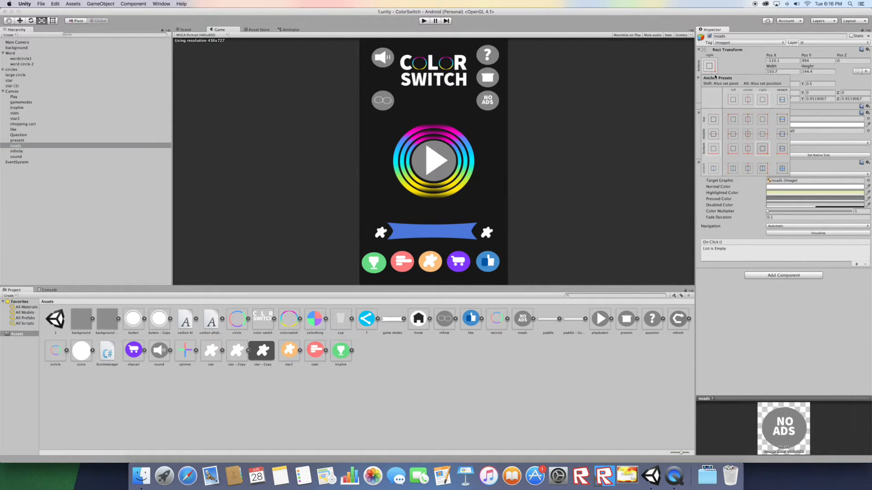
{"action": "left_click", "coordinate": [763, 120]}
Anchor the infinite button to the top left of the canvas.
{"action": "left_click", "coordinate": [19, 152]}
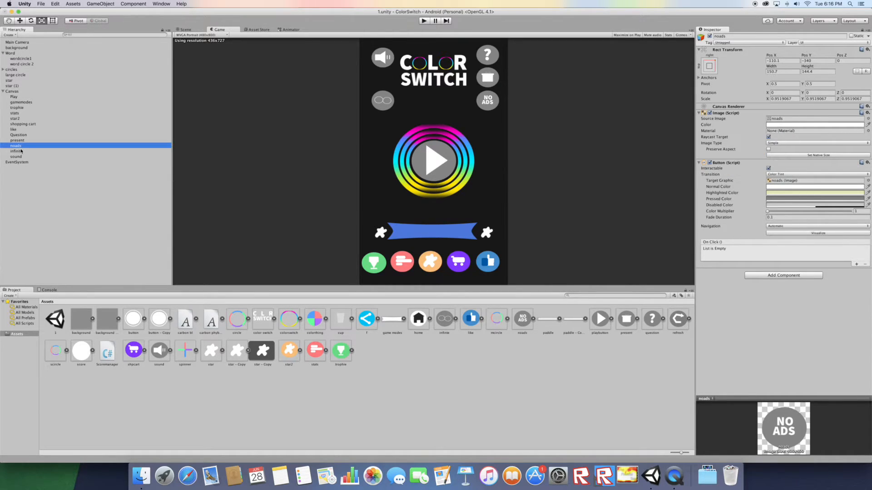
{"action": "left_click", "coordinate": [20, 153]}
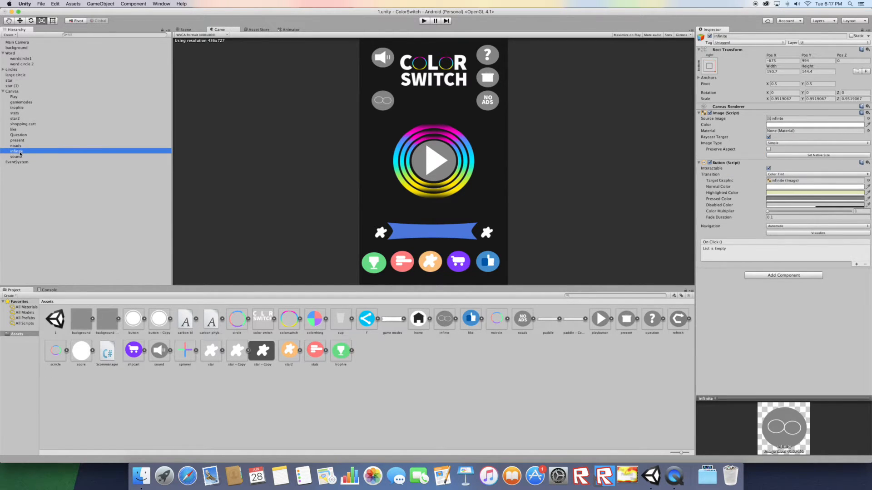
{"action": "left_click", "coordinate": [709, 67]}
{"action": "left_click", "coordinate": [733, 148]}
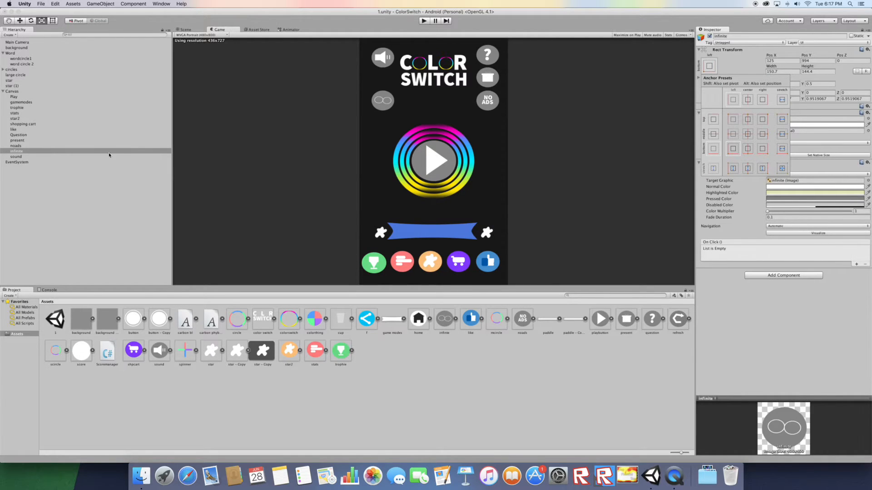
{"action": "left_click", "coordinate": [732, 119]}
Anchor the sound button to the top left of the canvas.
{"action": "left_click", "coordinate": [35, 158]}
{"action": "left_click", "coordinate": [27, 158]}
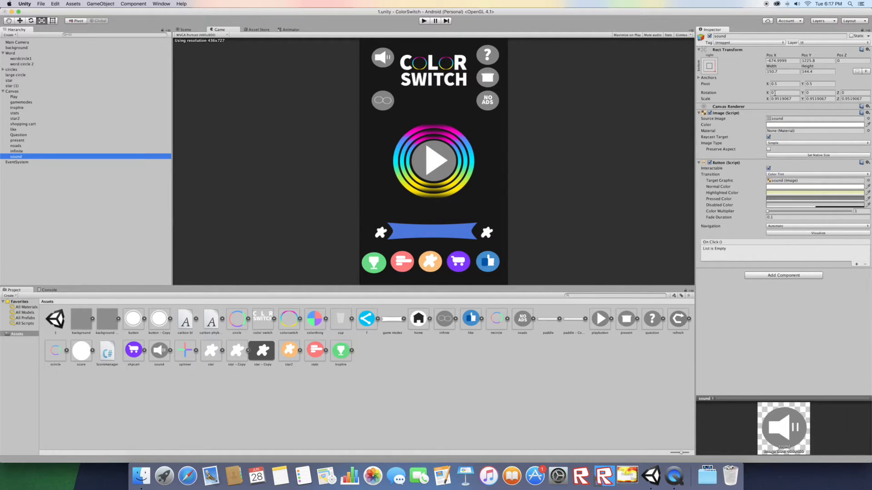
{"action": "left_click", "coordinate": [710, 66]}
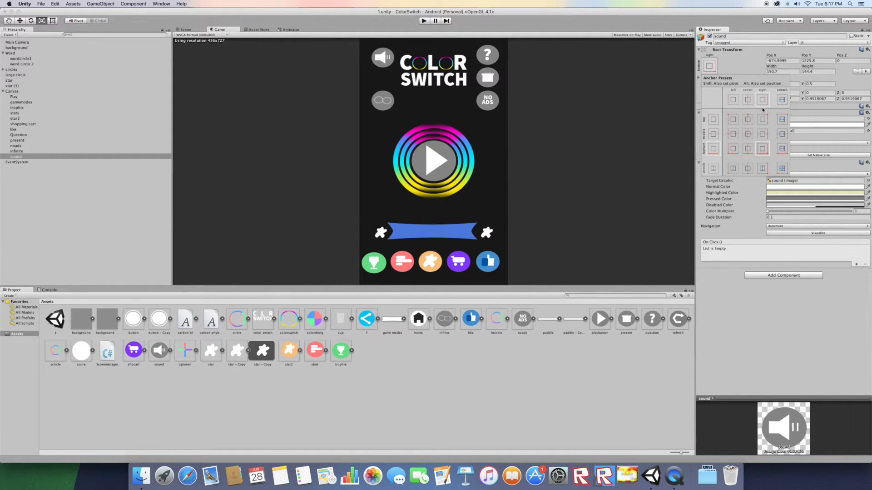
{"action": "left_click", "coordinate": [733, 123]}
Run the game, try the sound, blue ribbon and play buttons, and stop it.
{"action": "left_click", "coordinate": [422, 21]}
{"action": "left_click", "coordinate": [422, 21]}
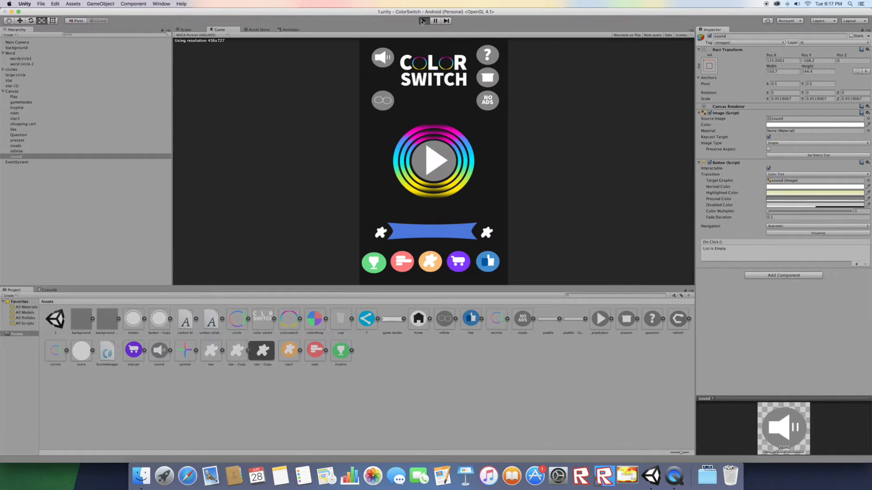
{"action": "left_click", "coordinate": [383, 57]}
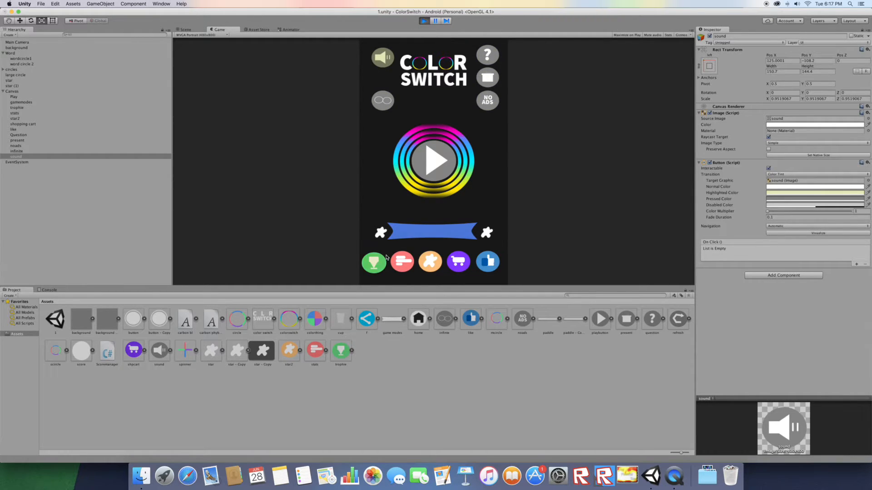
{"action": "left_click", "coordinate": [431, 229]}
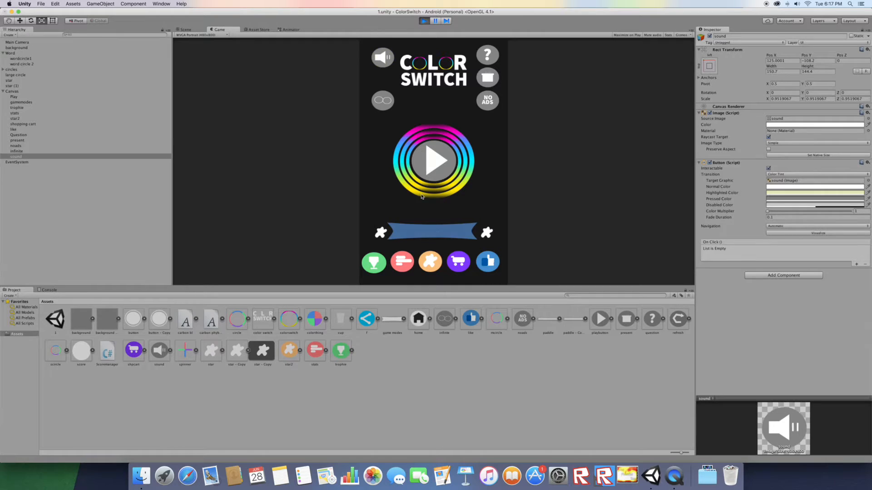
{"action": "left_click", "coordinate": [431, 168]}
{"action": "left_click", "coordinate": [422, 22]}
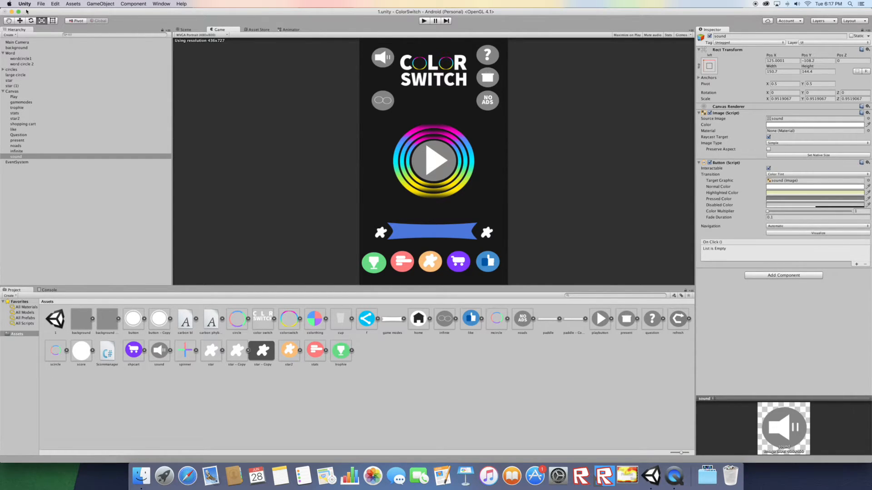
Create a new scene, saving the changes to the menu scene, and save the new one in Assets as play.
{"action": "left_click", "coordinate": [41, 4]}
{"action": "left_click", "coordinate": [52, 14]}
{"action": "left_click", "coordinate": [493, 154]}
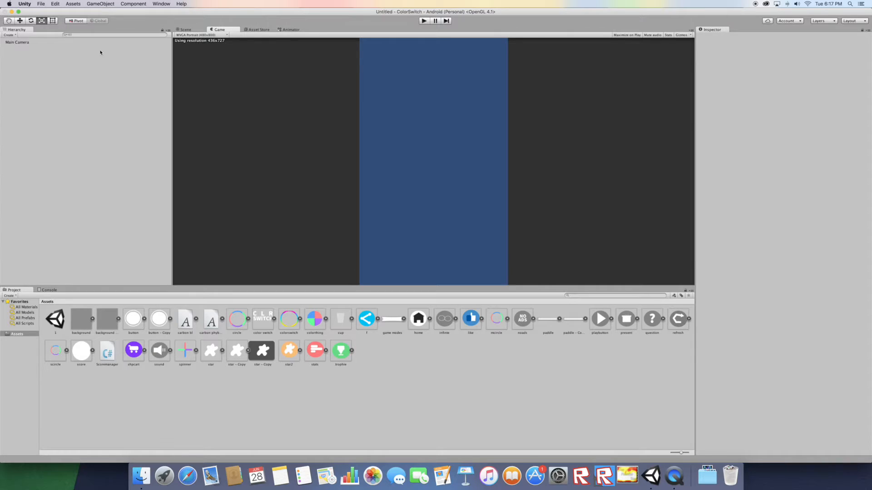
{"action": "left_click", "coordinate": [41, 5]}
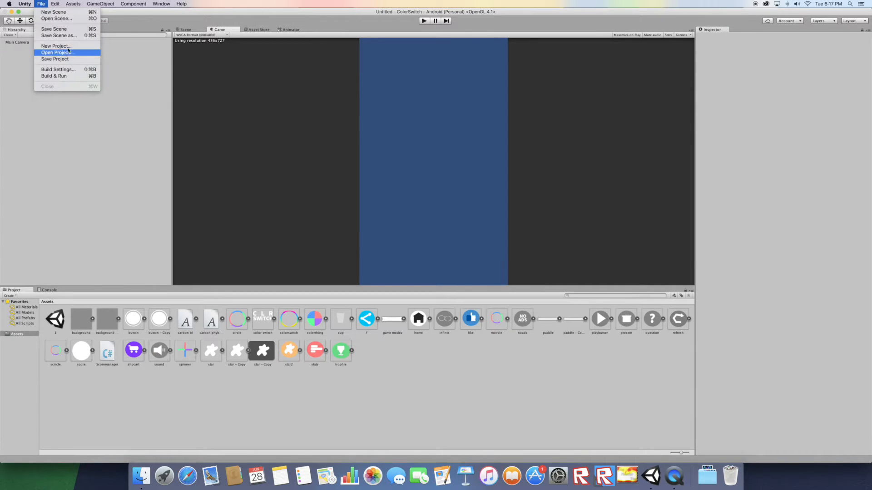
{"action": "left_click", "coordinate": [64, 36]}
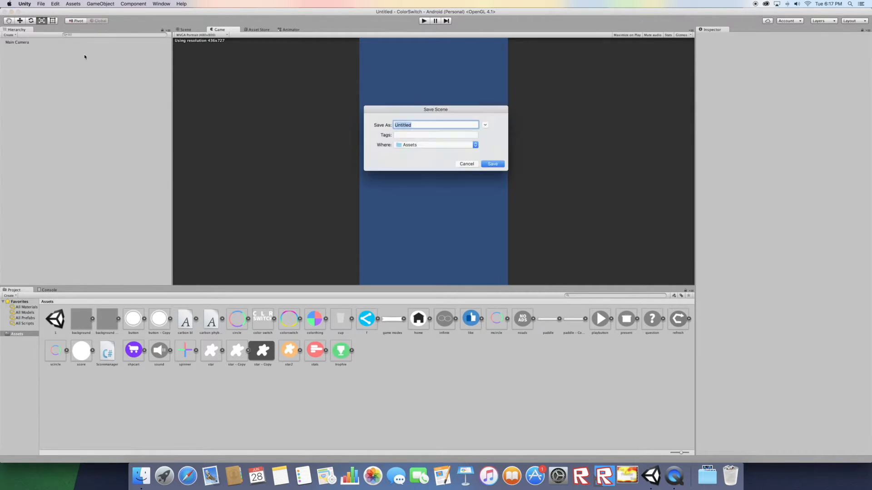
{"action": "type", "text": "play"}
{"action": "key", "text": "Return"}
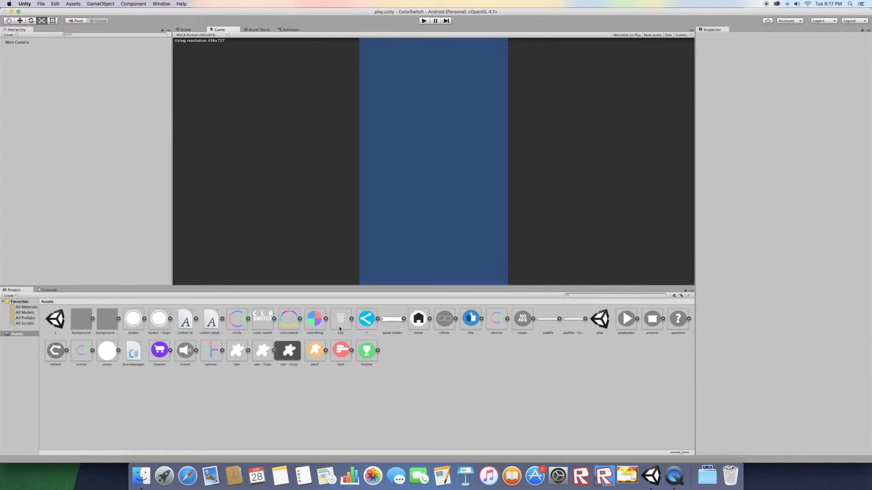
Add the background sprite to the scene and stretch it to a scale of about 1.42 in X and 24.36 in Y.
{"action": "left_click_drag", "start_coordinate": [90, 327], "coordinate": [91, 198]}
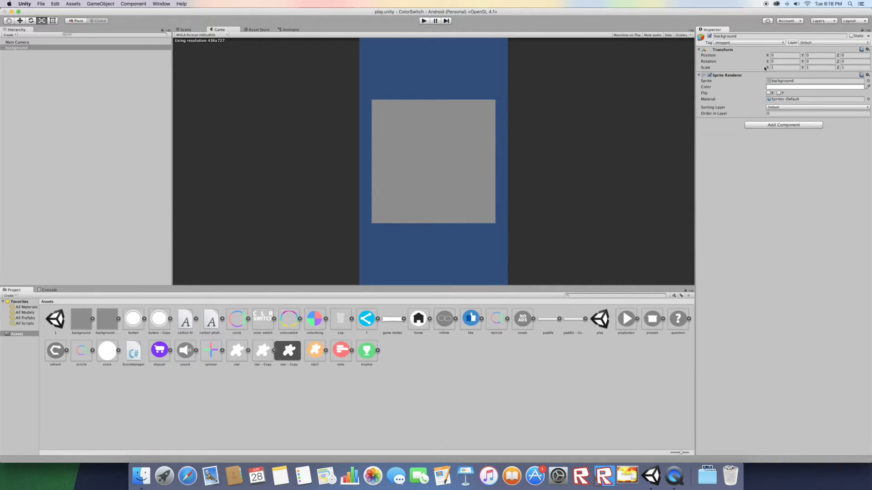
{"action": "left_click_drag", "start_coordinate": [765, 68], "coordinate": [822, 68]}
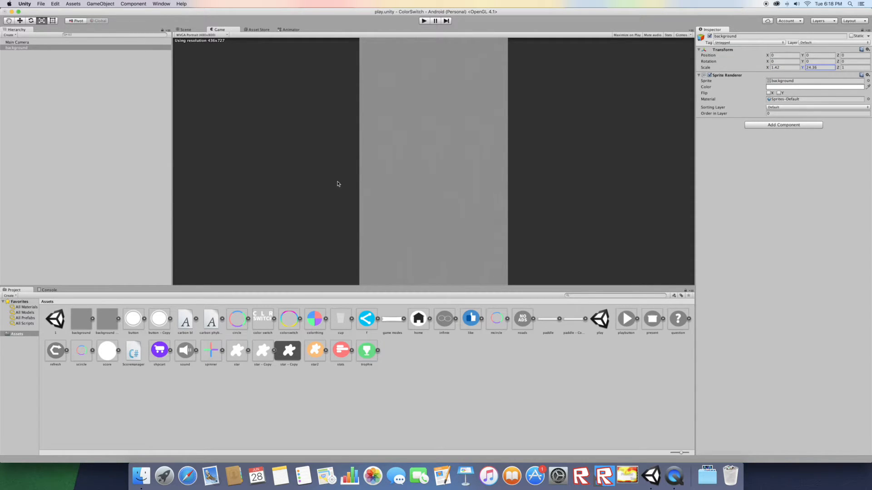
Tint the background sprite dark grey, with red, green and blue at about 92.
{"action": "left_click", "coordinate": [781, 87]}
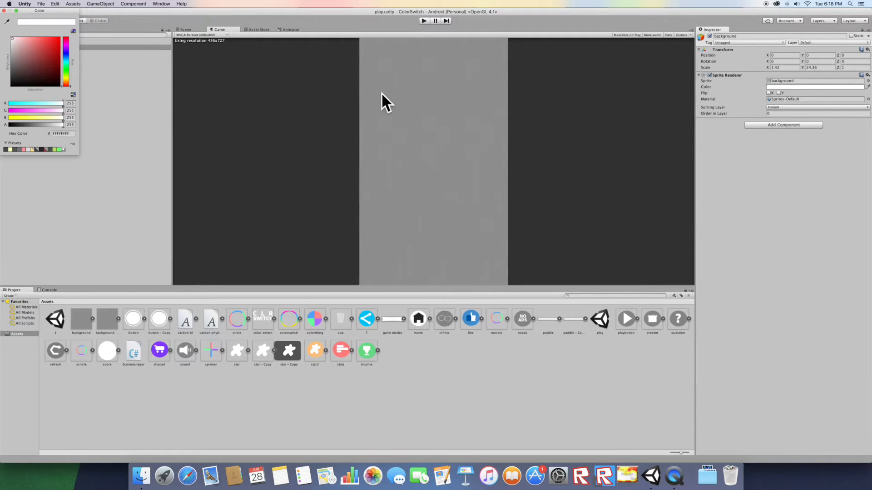
{"action": "left_click", "coordinate": [14, 67]}
{"action": "left_click", "coordinate": [11, 69]}
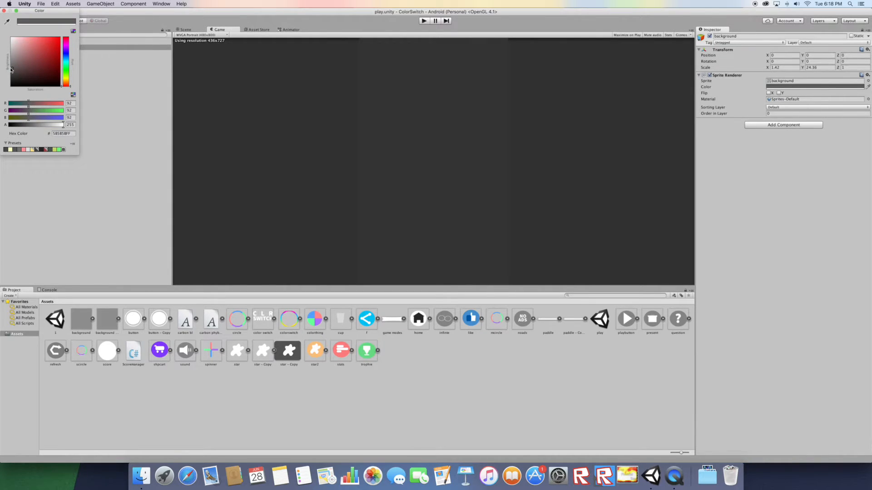
Add the color switch title sprite to the scene and move it down to a Y position of about -1.81.
{"action": "left_click_drag", "start_coordinate": [263, 319], "coordinate": [125, 229]}
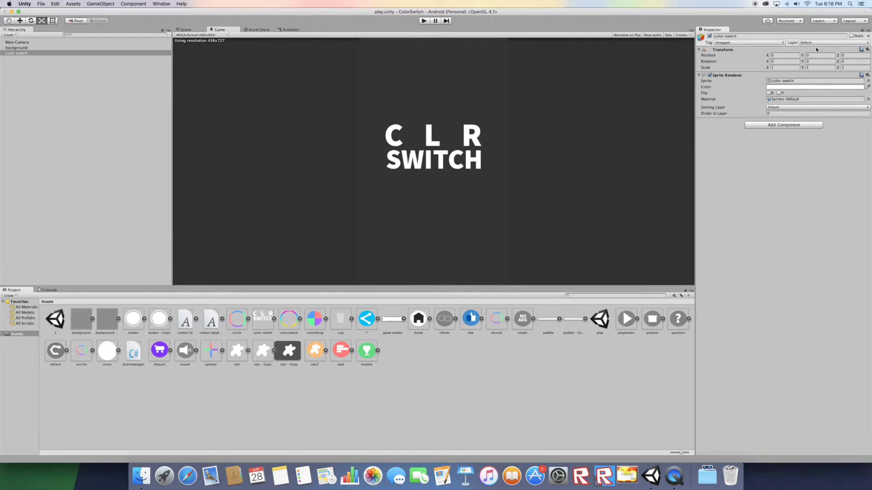
{"action": "left_click_drag", "start_coordinate": [806, 55], "coordinate": [795, 87]}
Scale the color switch title uniformly to about 0.77 and check its size in the game view.
{"action": "left_click", "coordinate": [200, 30]}
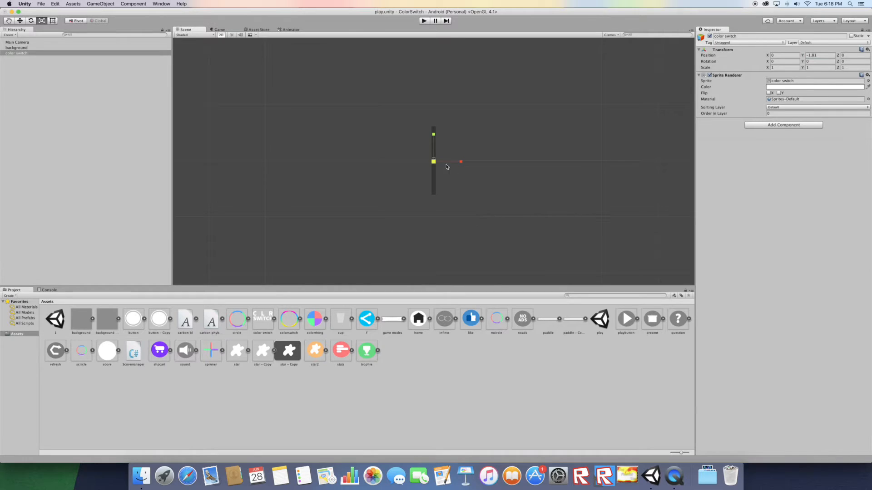
{"action": "double_click", "coordinate": [8, 53]}
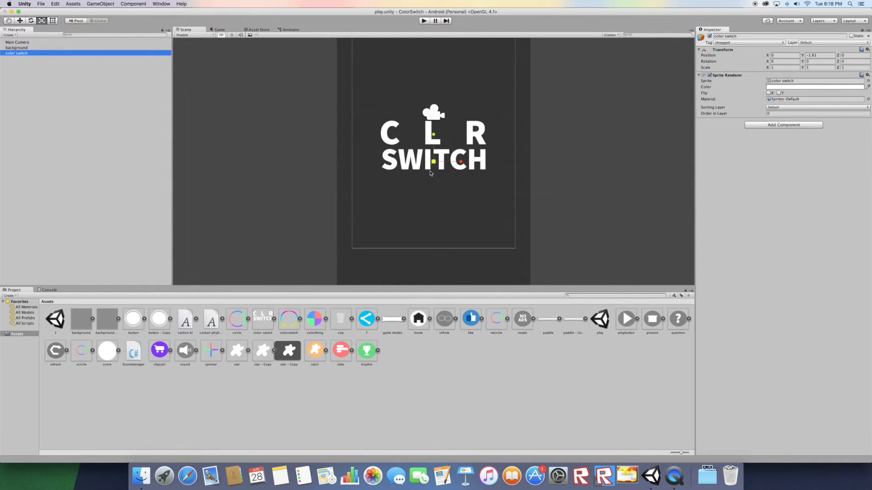
{"action": "left_click_drag", "start_coordinate": [433, 162], "coordinate": [428, 178]}
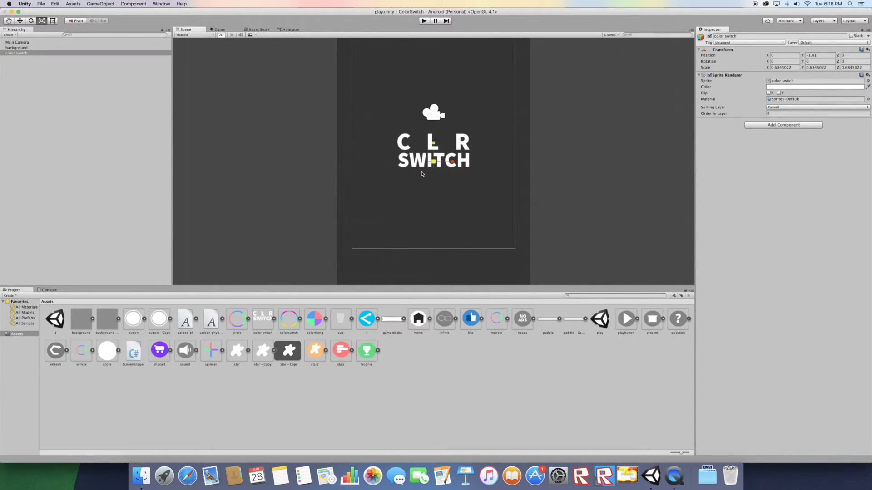
{"action": "left_click", "coordinate": [222, 30]}
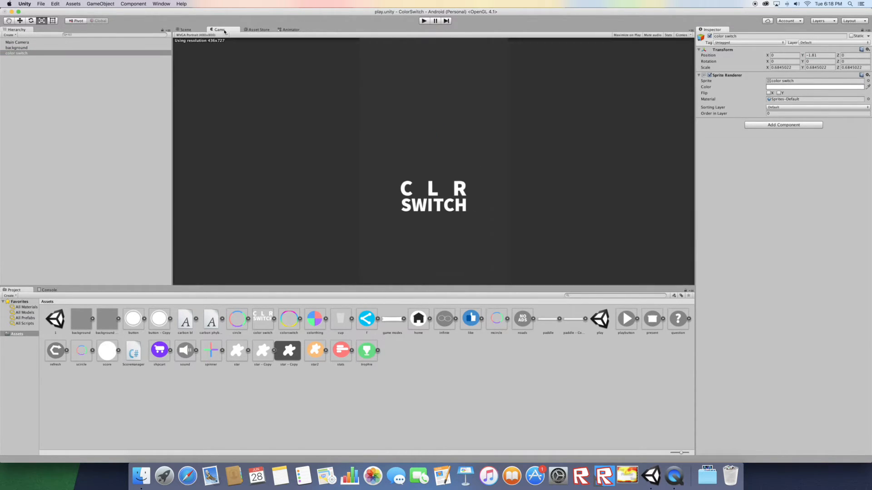
{"action": "left_click", "coordinate": [183, 29]}
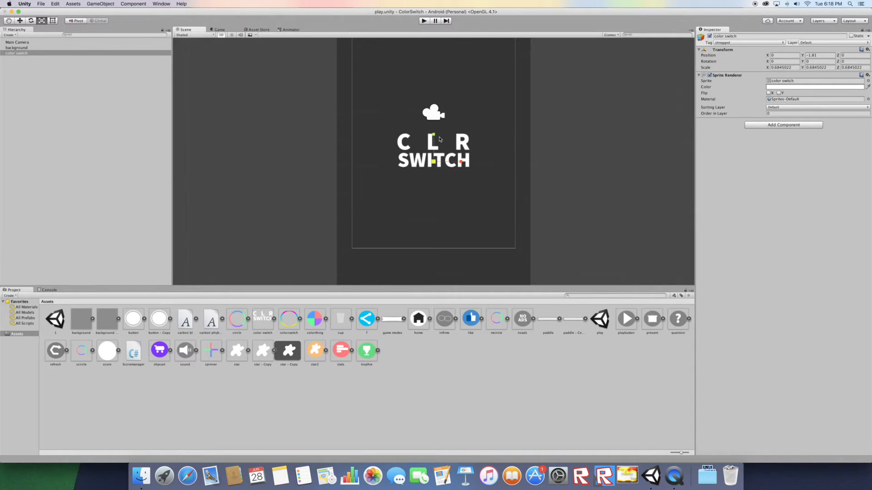
{"action": "left_click_drag", "start_coordinate": [434, 163], "coordinate": [440, 159]}
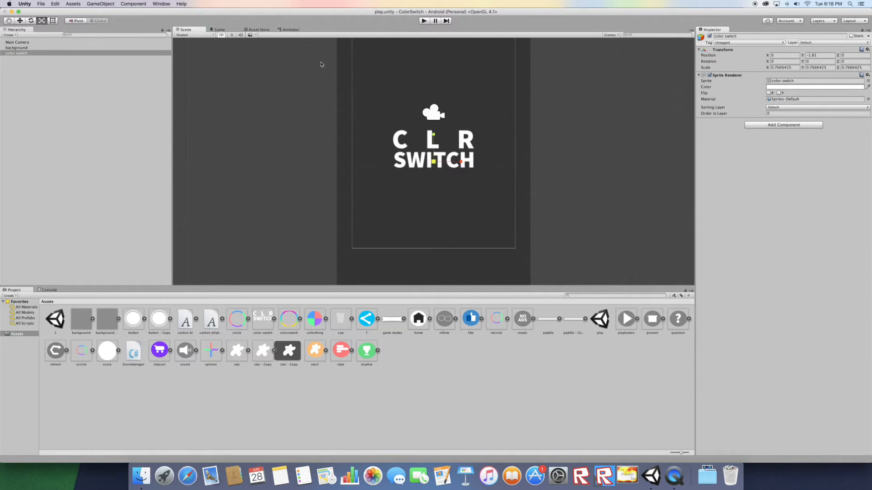
{"action": "left_click", "coordinate": [222, 30]}
Add the colorswitch ring sprite to the scene, scale it uniformly to about 0.16, and duplicate it.
{"action": "left_click", "coordinate": [186, 29]}
{"action": "left_click_drag", "start_coordinate": [289, 320], "coordinate": [387, 179]}
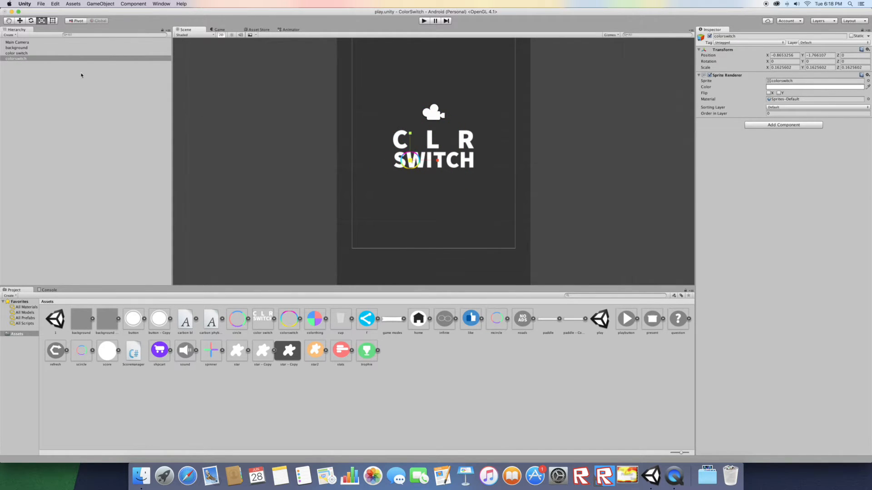
{"action": "right_click", "coordinate": [54, 60]}
{"action": "left_click", "coordinate": [73, 88]}
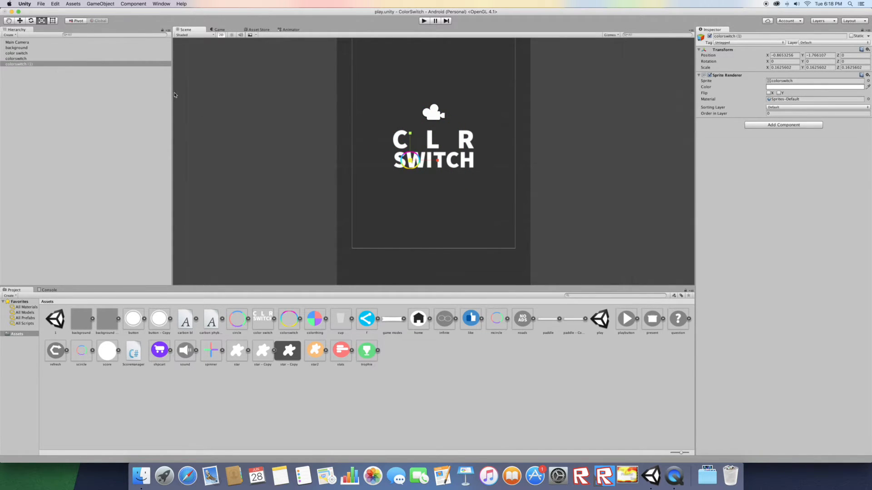
Move the duplicate ring into the title's first O gap at about (-0.63, -1.03) and the original into the second at about (0.54, -1.02).
{"action": "key", "text": "w"}
{"action": "left_click_drag", "start_coordinate": [405, 141], "coordinate": [442, 141]}
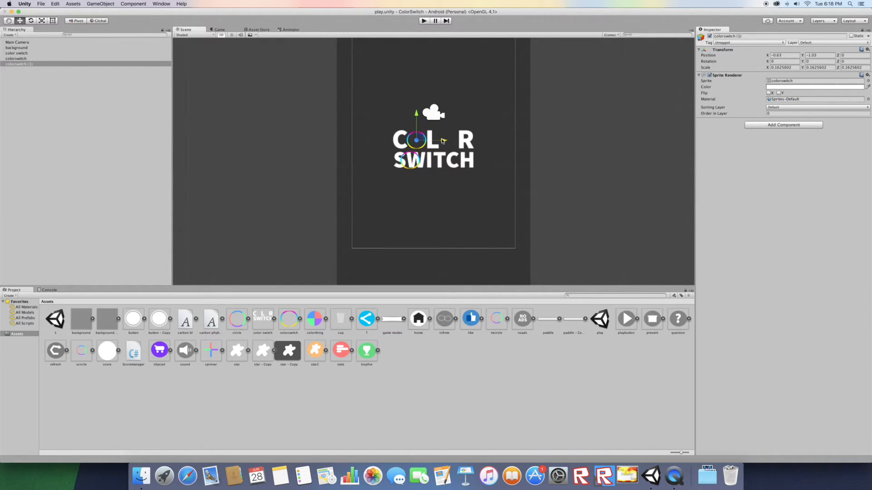
{"action": "left_click", "coordinate": [59, 58]}
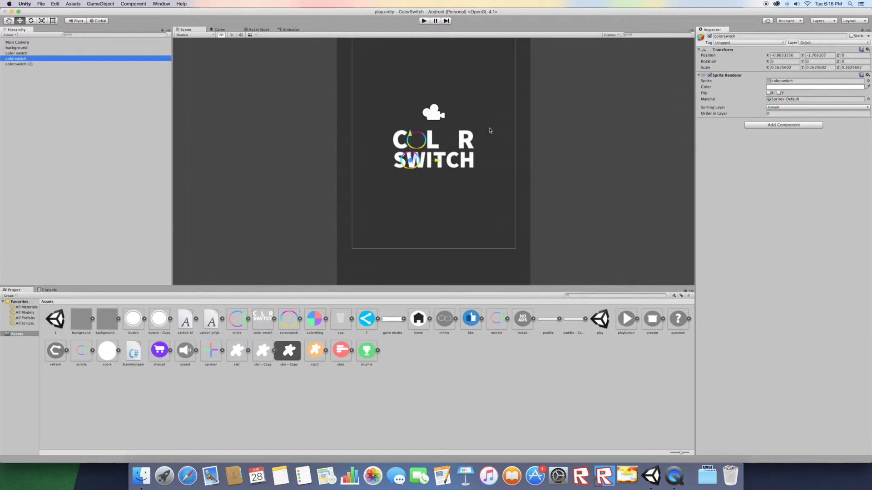
{"action": "left_click_drag", "start_coordinate": [416, 133], "coordinate": [417, 113]}
{"action": "left_click_drag", "start_coordinate": [443, 142], "coordinate": [451, 118]}
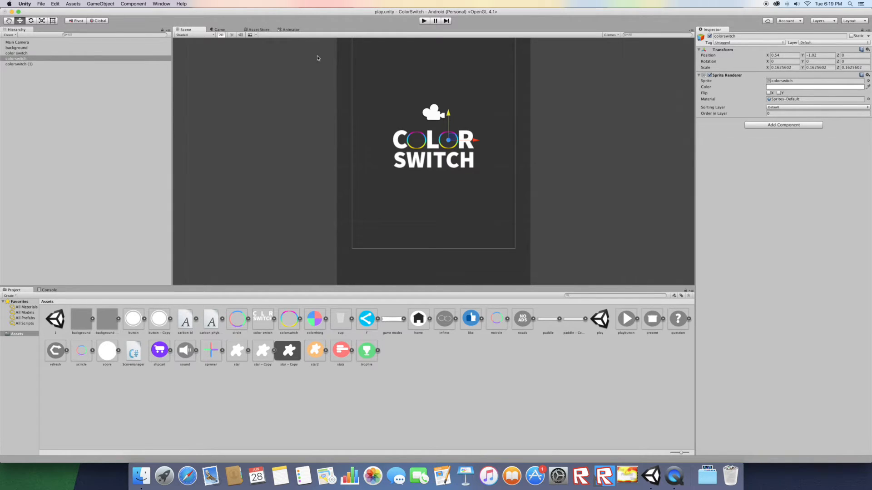
{"action": "left_click", "coordinate": [228, 31]}
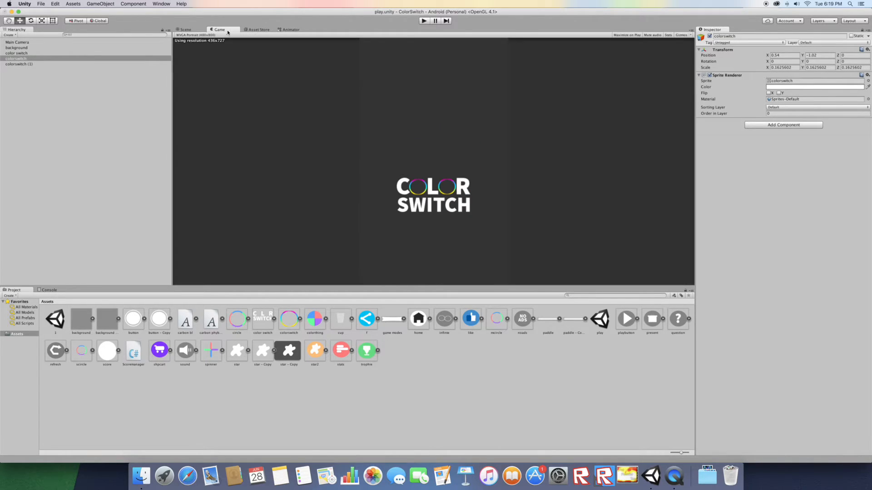
Scale both colorswitch rings together uniformly to about 0.154 and nudge them up by about 0.01.
{"action": "left_click", "coordinate": [184, 30]}
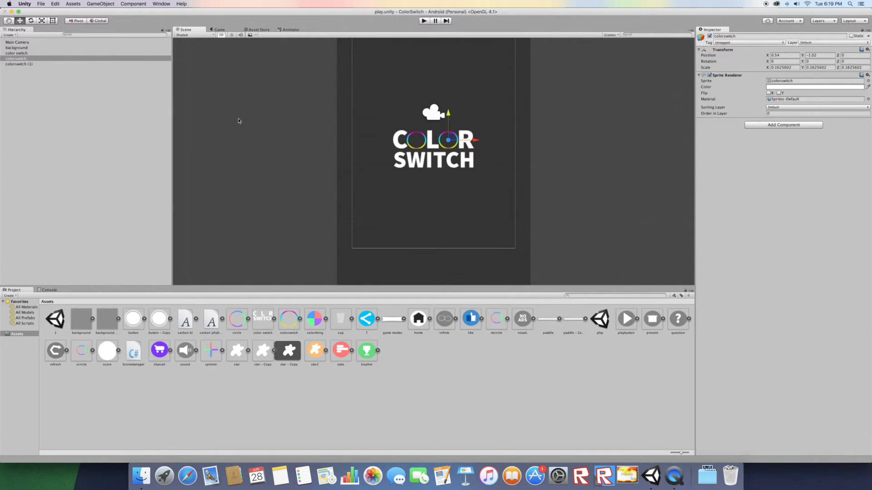
{"action": "left_click", "coordinate": [14, 64], "text": "shift"}
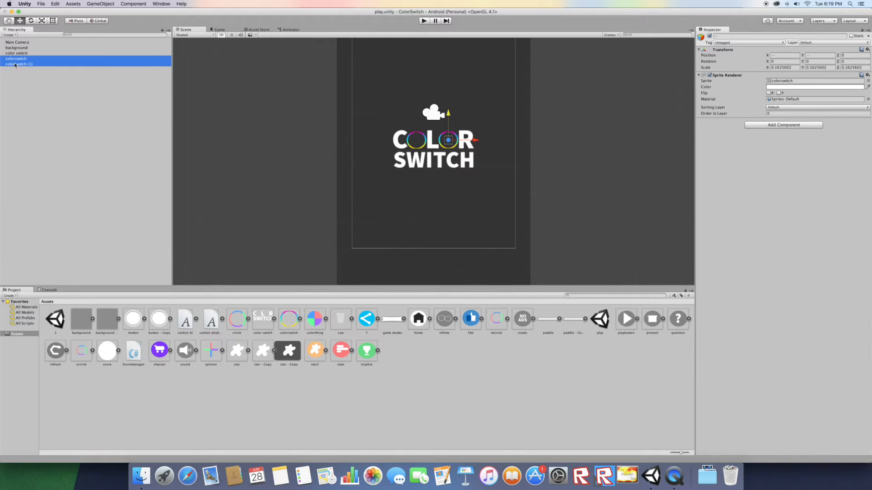
{"action": "left_click", "coordinate": [42, 20]}
{"action": "left_click_drag", "start_coordinate": [448, 141], "coordinate": [450, 144]}
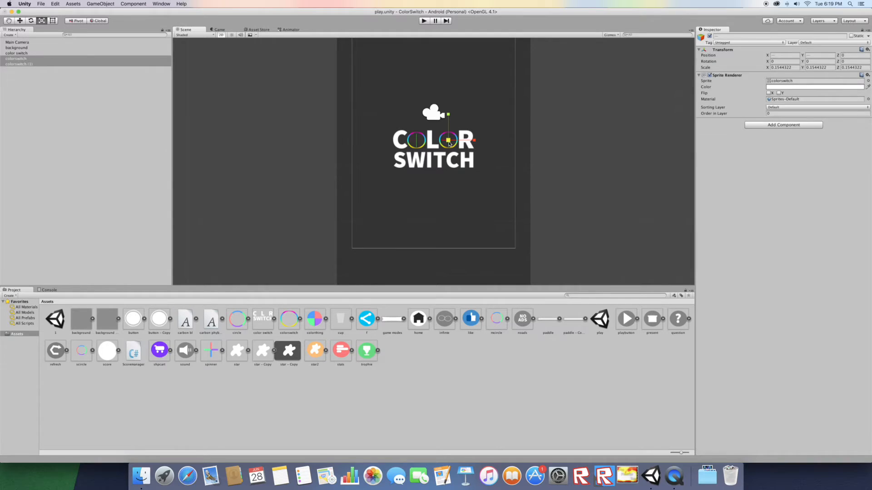
{"action": "left_click", "coordinate": [19, 21]}
Rename the ring in the title's second O gap as circle 1 and the ring in the first gap as circle2.
{"action": "left_click", "coordinate": [22, 59]}
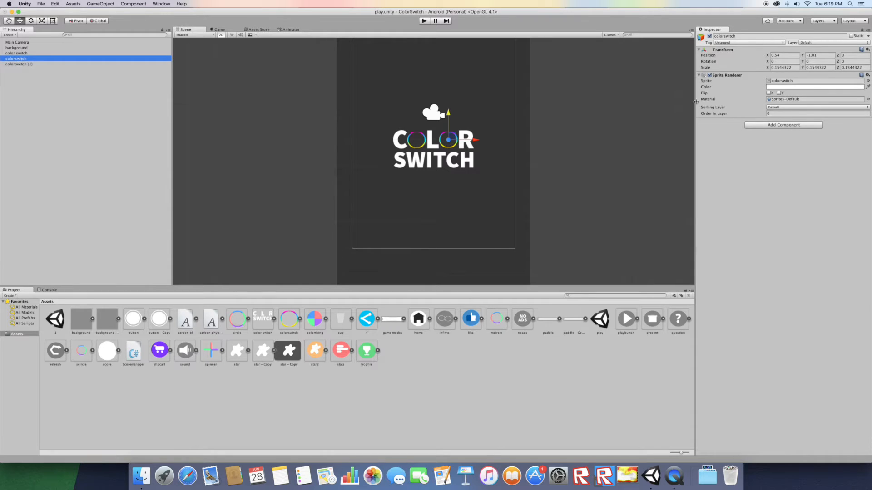
{"action": "left_click", "coordinate": [736, 36]}
{"action": "type", "text": "circle 1"}
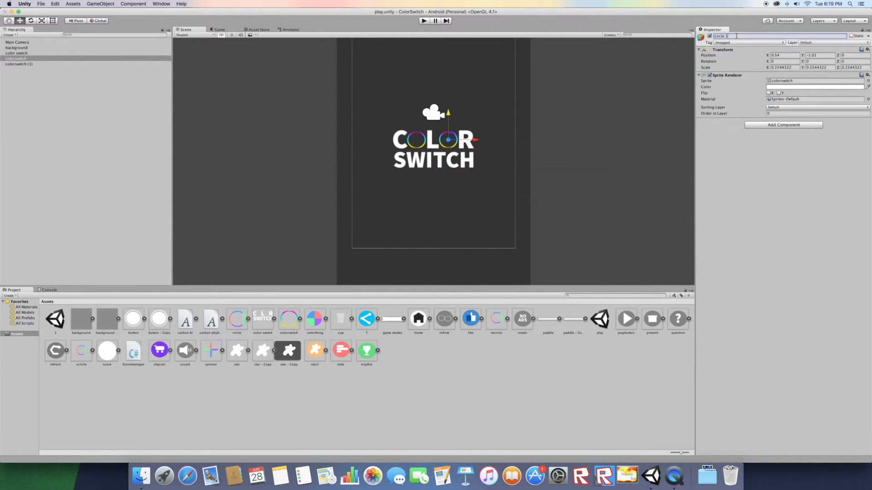
{"action": "left_click", "coordinate": [93, 64]}
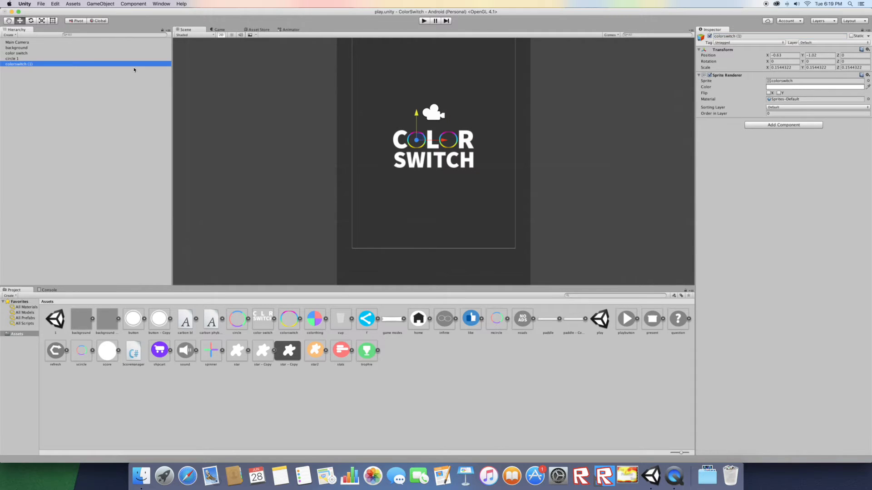
{"action": "left_click", "coordinate": [748, 37]}
{"action": "type", "text": "c"}
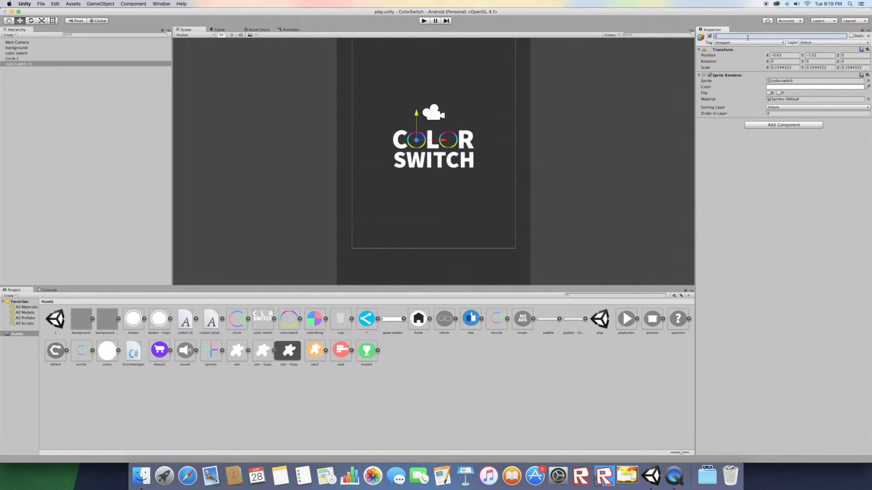
{"action": "type", "text": "ircle"}
{"action": "type", "text": "2"}
{"action": "key", "text": "Return"}
{"action": "left_click", "coordinate": [59, 108]}
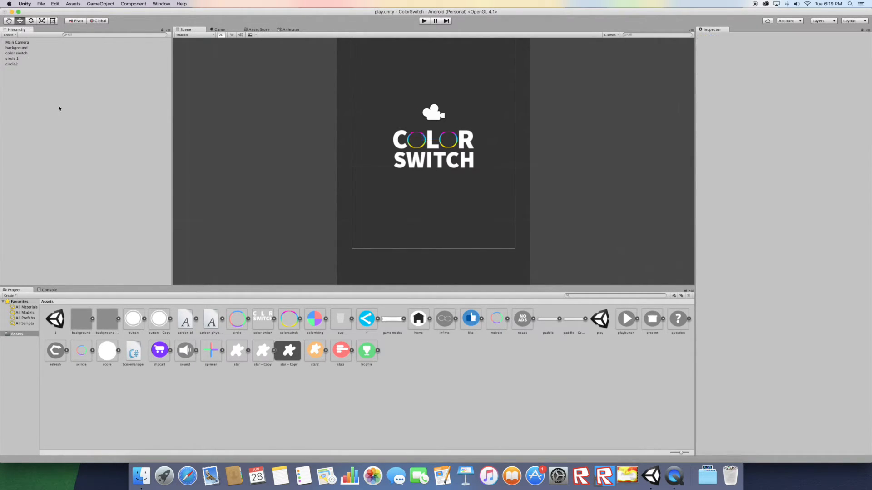
Add a cube to the play scene, narrow its X scale to 0.39, and place it at Y -4.25.
{"action": "left_click", "coordinate": [219, 29]}
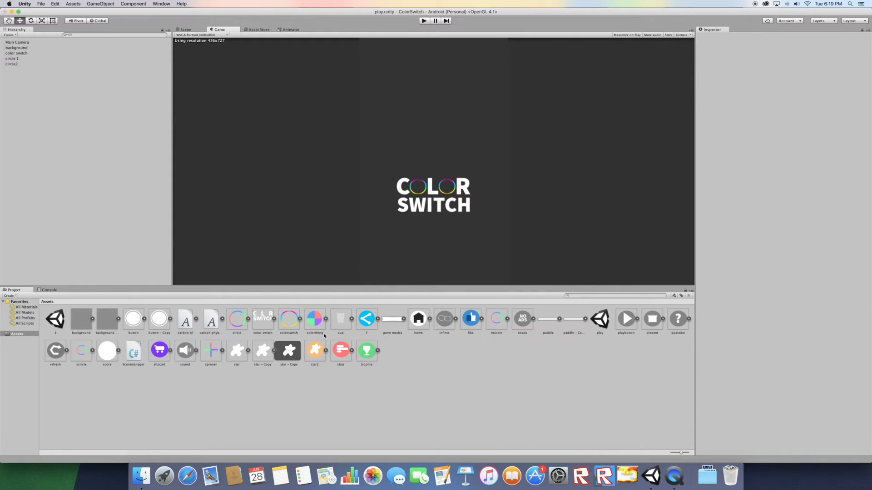
{"action": "left_click", "coordinate": [20, 335]}
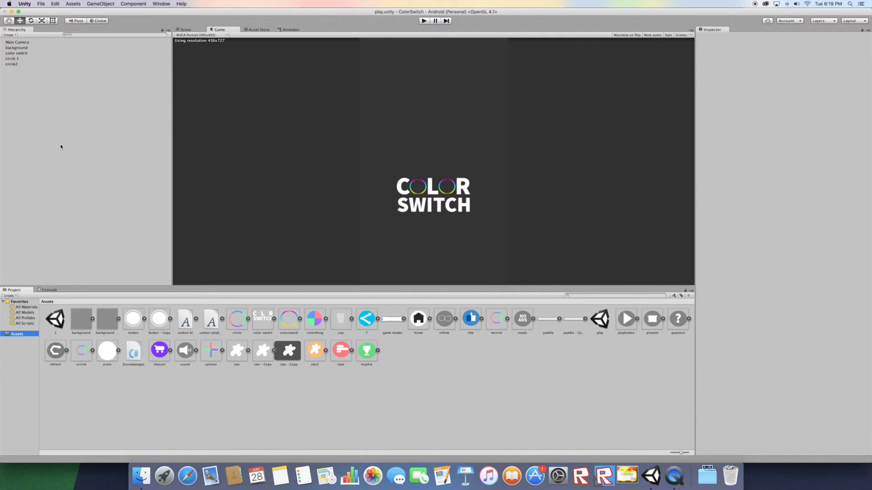
{"action": "left_click", "coordinate": [101, 3]}
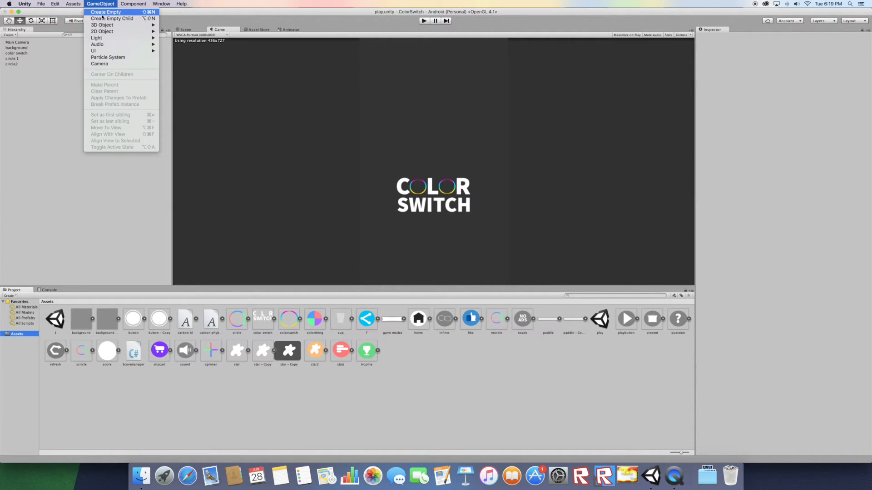
{"action": "mouse_move", "coordinate": [127, 25]}
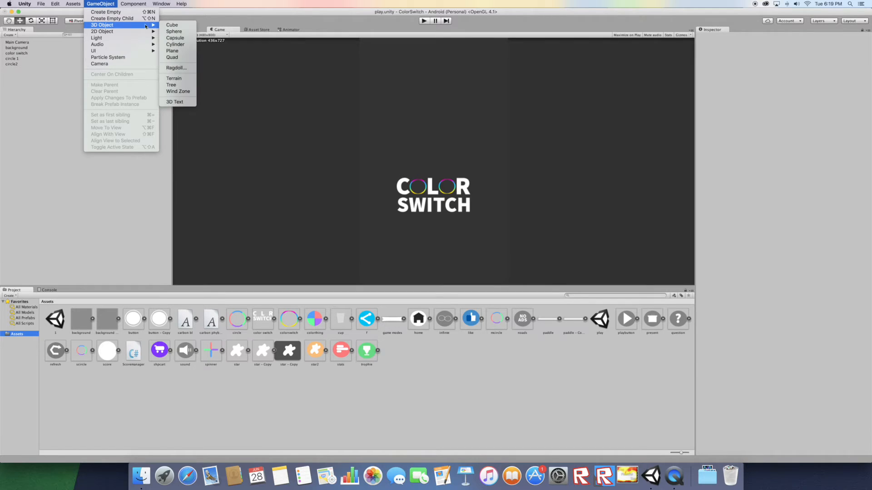
{"action": "left_click", "coordinate": [171, 26]}
{"action": "left_click_drag", "start_coordinate": [801, 54], "coordinate": [786, 96]}
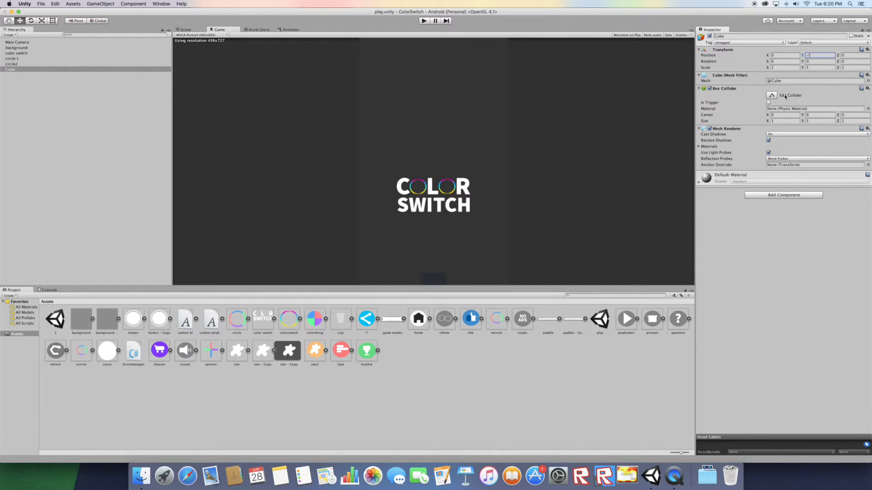
{"action": "left_click_drag", "start_coordinate": [767, 68], "coordinate": [804, 55]}
Duplicate the cube, scale the copy to 0.94 by 0.64, and place it at about (0.31, -4.67) beside the original's base.
{"action": "right_click", "coordinate": [13, 69]}
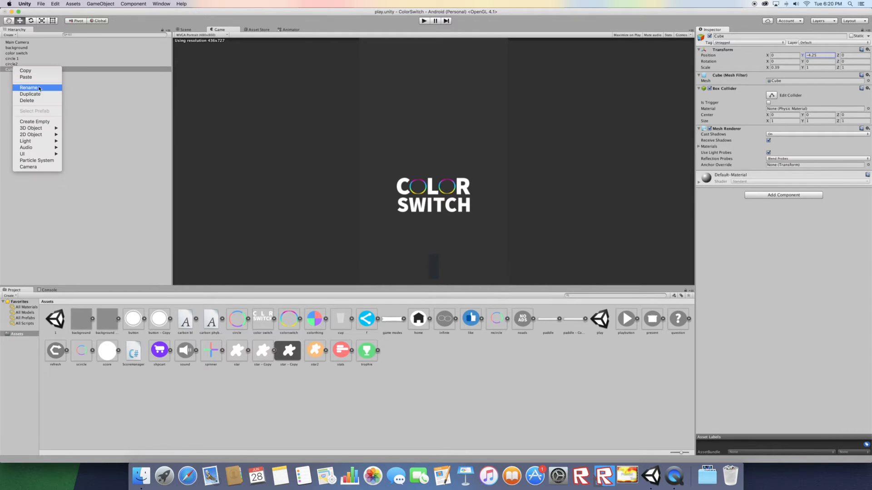
{"action": "left_click", "coordinate": [23, 92]}
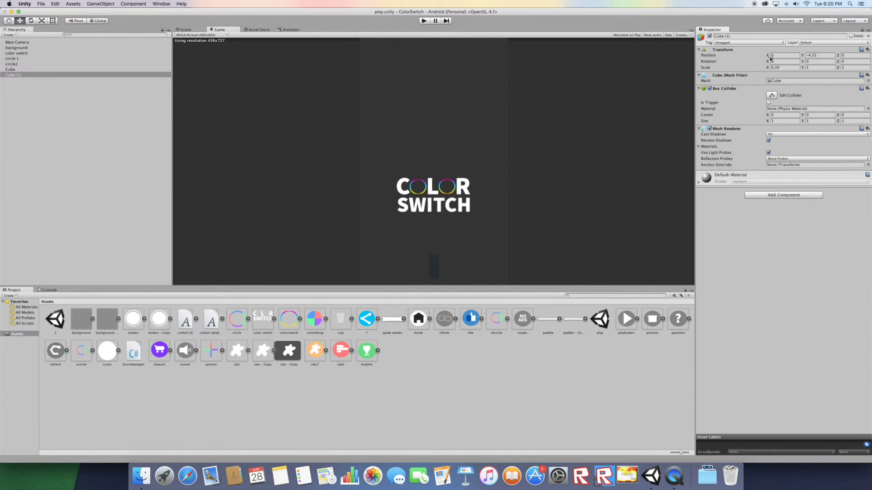
{"action": "left_click_drag", "start_coordinate": [769, 70], "coordinate": [801, 71]}
{"action": "left_click", "coordinate": [786, 55]}
{"action": "type", "text": "0.34"}
{"action": "left_click_drag", "start_coordinate": [801, 55], "coordinate": [766, 57]}
{"action": "mouse_move", "coordinate": [803, 56]}
{"action": "left_mouse_down"}
{"action": "mouse_move", "coordinate": [803, 69]}
{"action": "mouse_move", "coordinate": [802, 58]}
{"action": "left_mouse_up"}
Create a new material with its default name and apply it to both cubes.
{"action": "left_click", "coordinate": [488, 389]}
{"action": "right_click", "coordinate": [495, 340]}
{"action": "mouse_move", "coordinate": [493, 342]}
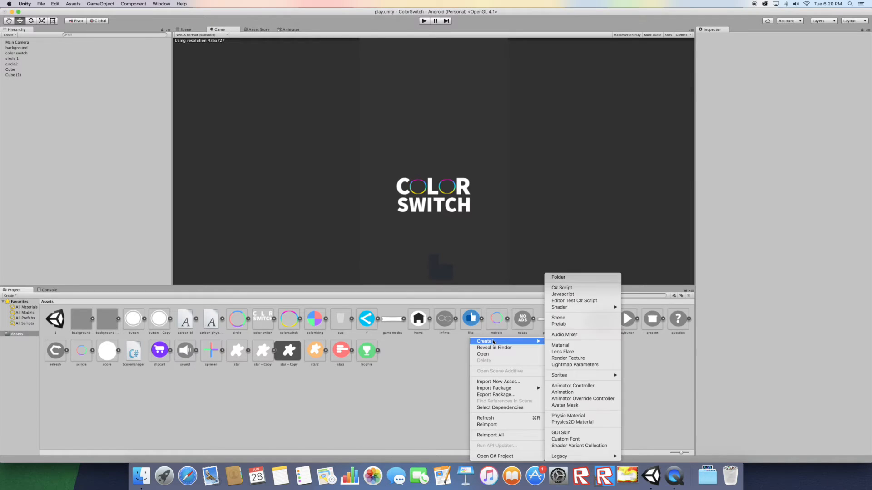
{"action": "left_click", "coordinate": [562, 345]}
{"action": "key", "text": "Return"}
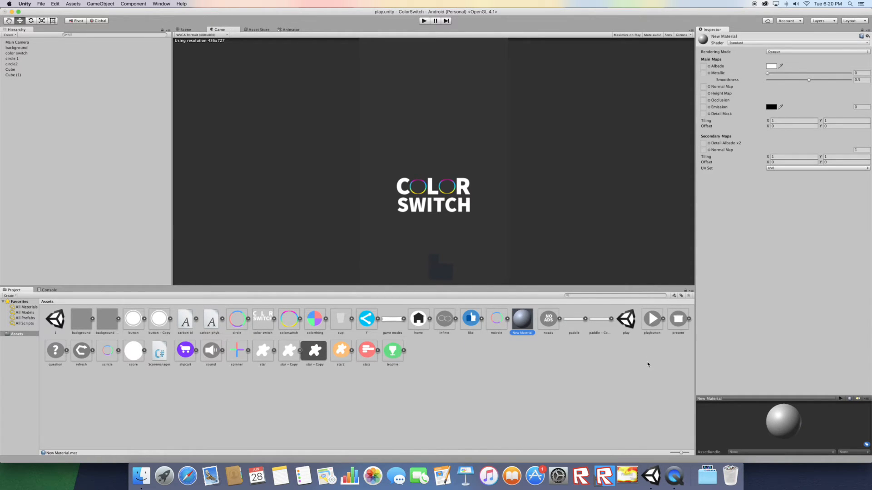
{"action": "left_click", "coordinate": [25, 73]}
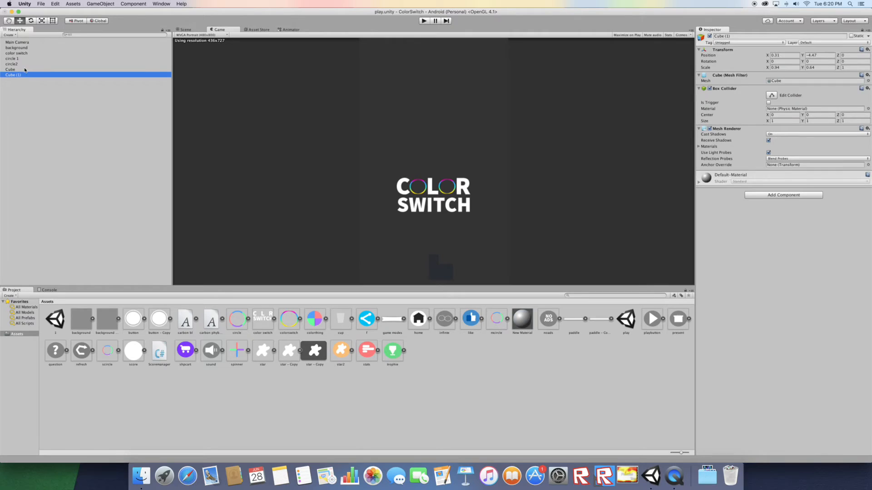
{"action": "left_click", "coordinate": [25, 70], "text": "shift"}
{"action": "left_click_drag", "start_coordinate": [531, 324], "coordinate": [716, 184]}
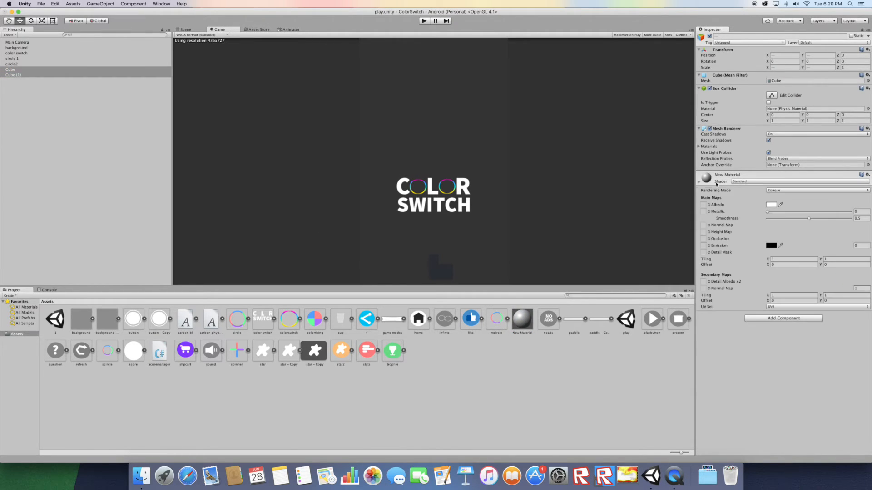
Set the cubes' material emission to a near-white light grey with a brightness of about 0.794.
{"action": "left_click", "coordinate": [770, 246]}
{"action": "left_click", "coordinate": [18, 64]}
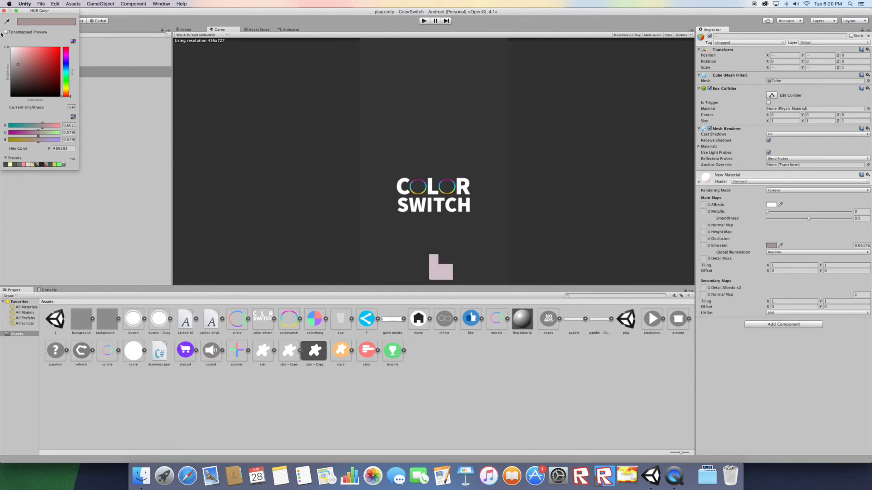
{"action": "left_click", "coordinate": [12, 47]}
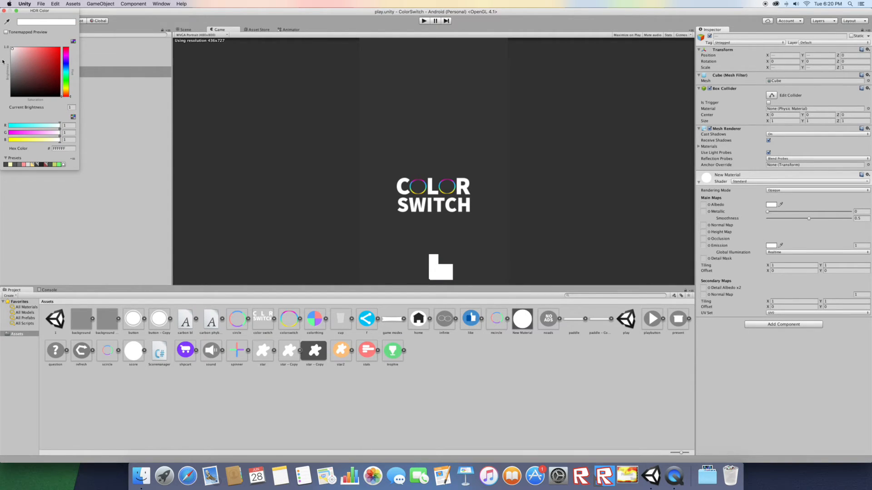
{"action": "left_click", "coordinate": [11, 56]}
{"action": "left_click_drag", "start_coordinate": [9, 59], "coordinate": [7, 60]}
{"action": "left_click", "coordinate": [271, 183]}
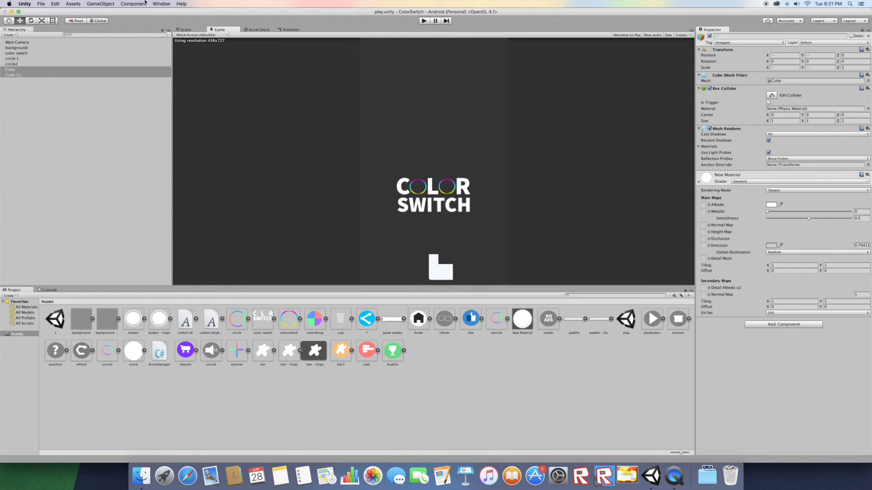
Move the wider cube to about (0.28, -4.43) so it lines up with the narrow cube as a pointing hand.
{"action": "left_click", "coordinate": [184, 30]}
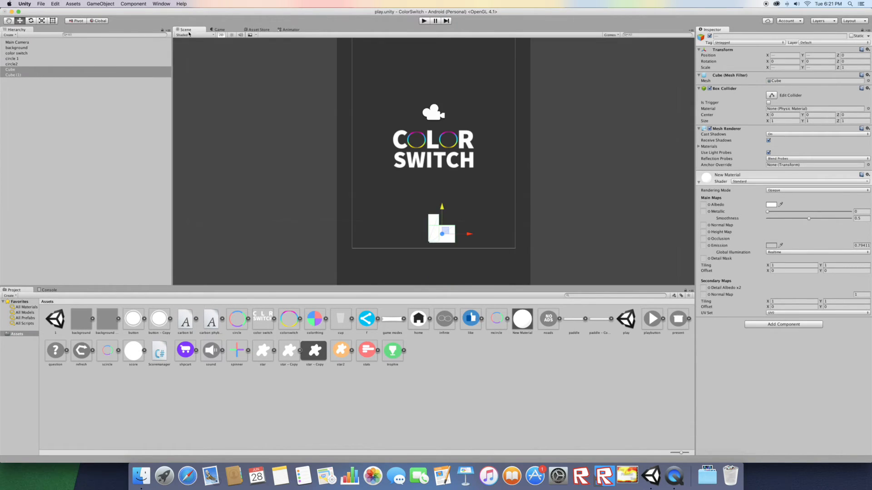
{"action": "left_click", "coordinate": [452, 238]}
{"action": "left_click_drag", "start_coordinate": [446, 209], "coordinate": [468, 232]}
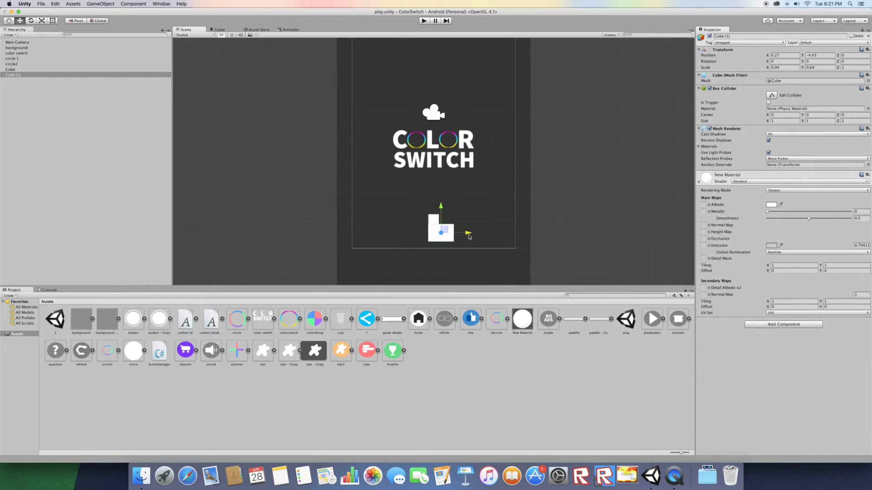
{"action": "left_click_drag", "start_coordinate": [469, 234], "coordinate": [471, 235]}
Parent the narrow cube to the wider cube and lower the pair to Y -4.85.
{"action": "left_click", "coordinate": [221, 30]}
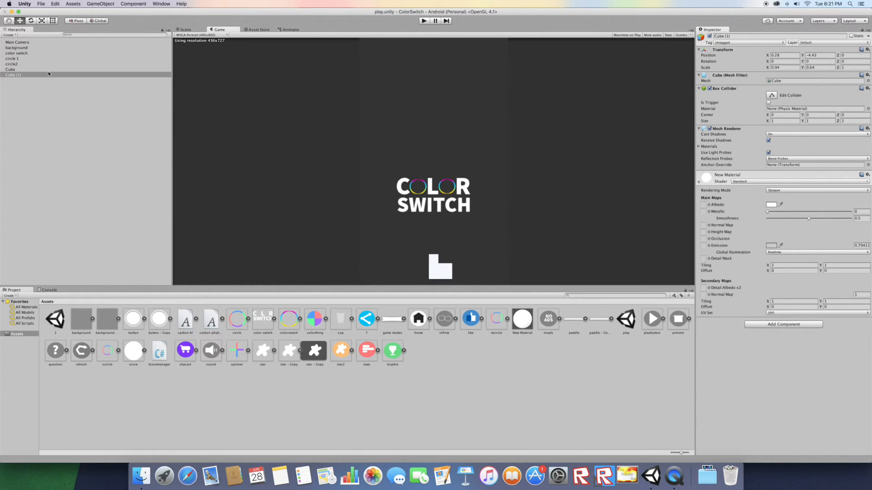
{"action": "left_click_drag", "start_coordinate": [11, 71], "coordinate": [12, 74]}
{"action": "left_click", "coordinate": [15, 72]}
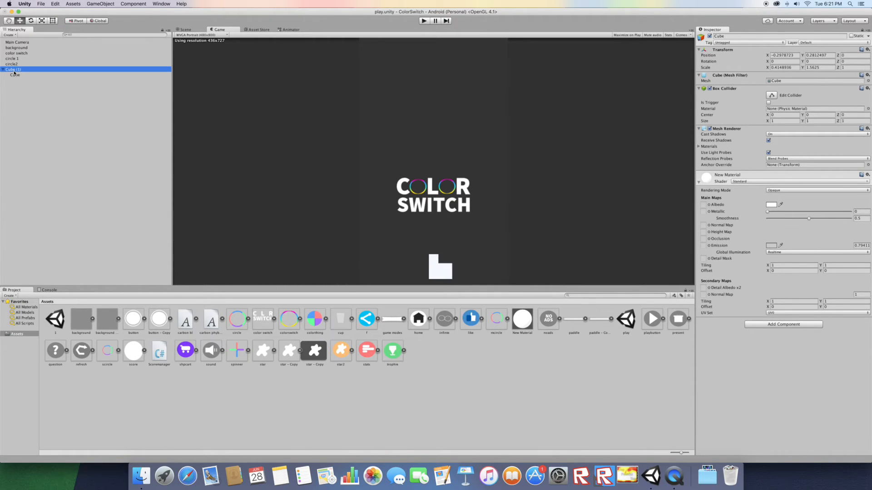
{"action": "left_click_drag", "start_coordinate": [803, 55], "coordinate": [792, 58]}
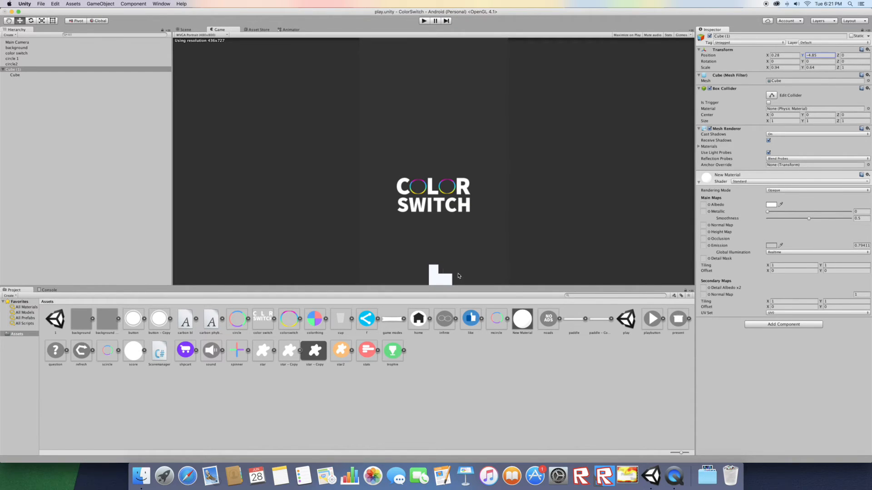
Add the score circle sprite to the scene, scale it uniformly to about 0.077, and place it at Y -3.48 above the hand shape.
{"action": "left_click_drag", "start_coordinate": [129, 352], "coordinate": [125, 212]}
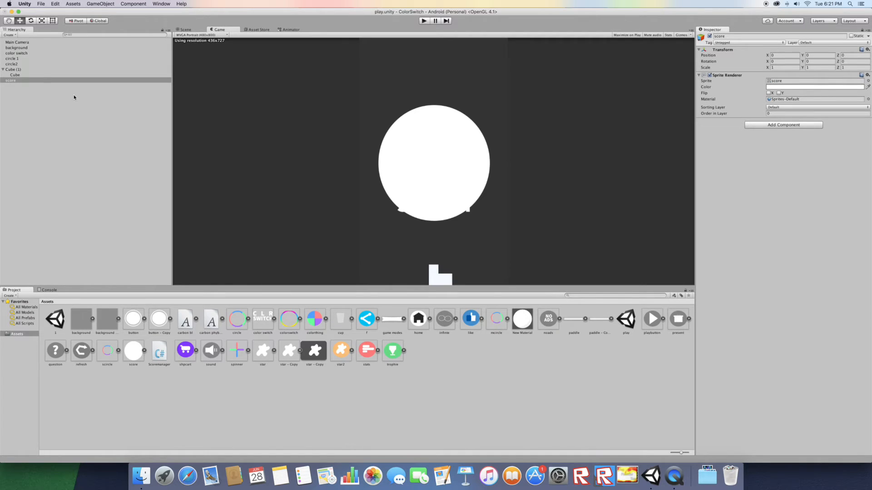
{"action": "left_click", "coordinate": [187, 29]}
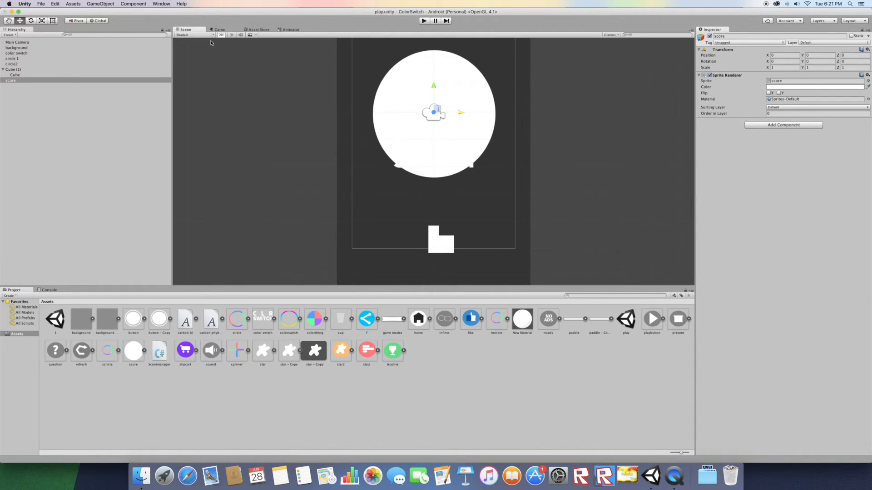
{"action": "left_click", "coordinate": [46, 21]}
{"action": "left_click_drag", "start_coordinate": [434, 112], "coordinate": [395, 131]}
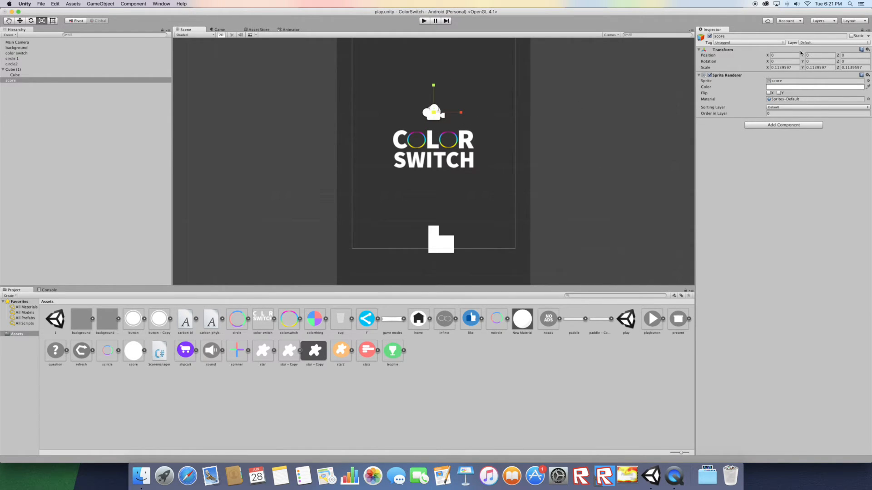
{"action": "left_click_drag", "start_coordinate": [801, 55], "coordinate": [751, 104]}
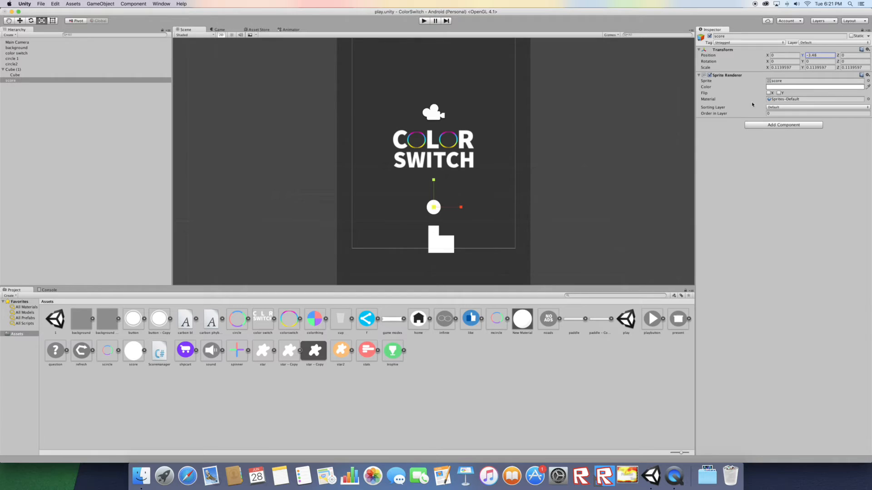
{"action": "mouse_move", "coordinate": [434, 208]}
{"action": "left_mouse_down"}
{"action": "mouse_move", "coordinate": [419, 214]}
{"action": "mouse_move", "coordinate": [440, 212]}
{"action": "left_mouse_up"}
{"action": "left_click", "coordinate": [219, 29]}
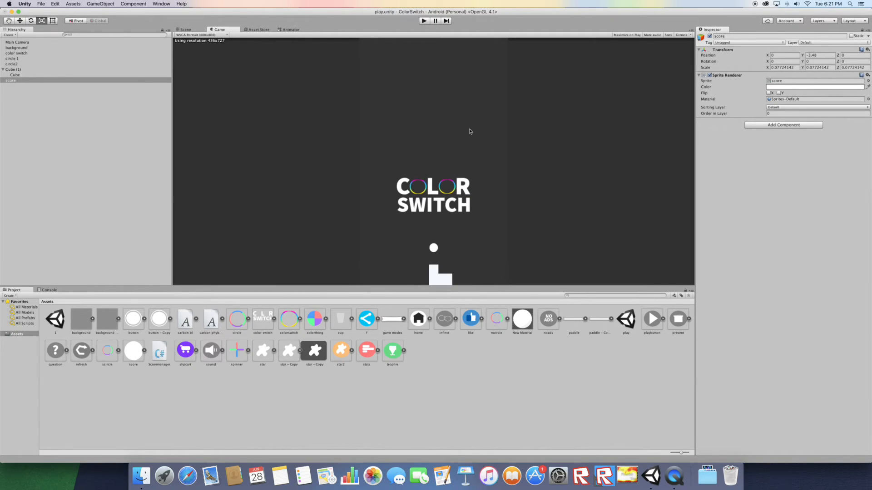
Color the score circle sprite purple, about A847A6 with full opacity.
{"action": "left_click", "coordinate": [799, 86]}
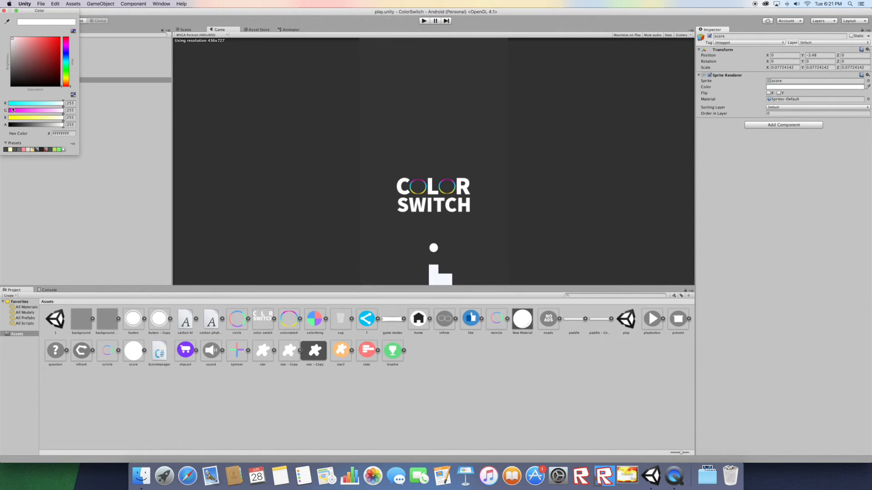
{"action": "left_click_drag", "start_coordinate": [66, 51], "coordinate": [39, 56]}
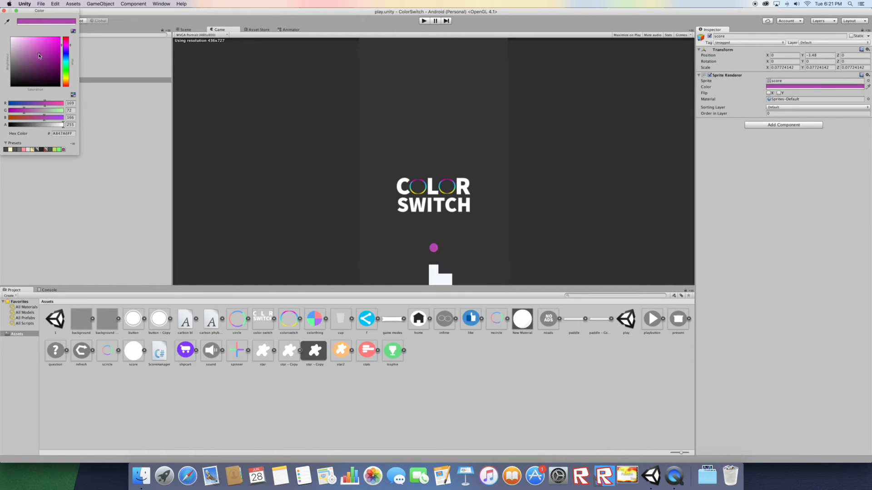
{"action": "left_click", "coordinate": [448, 229]}
Add the mcircle ring sprite, scale it uniformly to about 1.466, and place it above the title at Y 4.34.
{"action": "left_click_drag", "start_coordinate": [491, 333], "coordinate": [82, 163]}
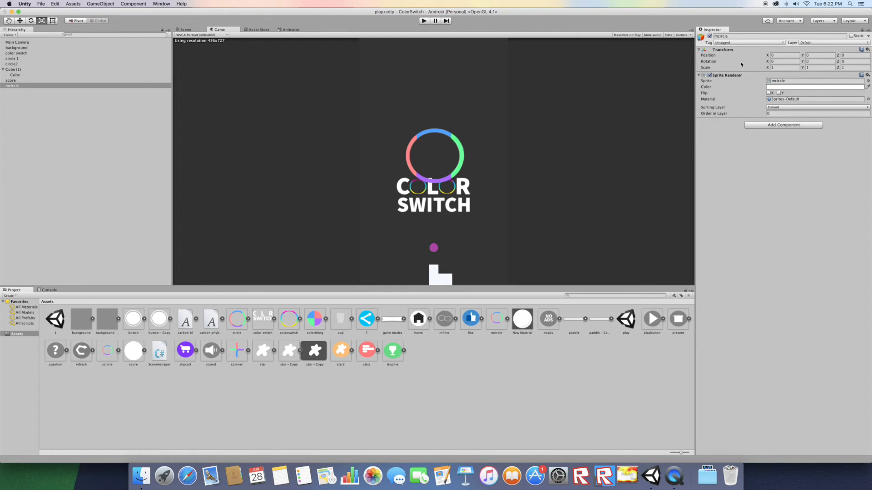
{"action": "left_click_drag", "start_coordinate": [802, 55], "coordinate": [808, 44]}
{"action": "left_click", "coordinate": [185, 29]}
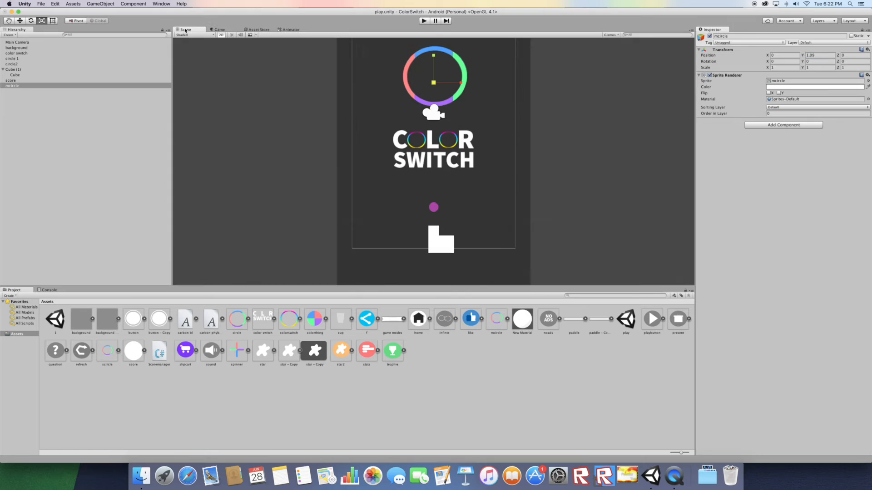
{"action": "left_click_drag", "start_coordinate": [433, 86], "coordinate": [452, 92]}
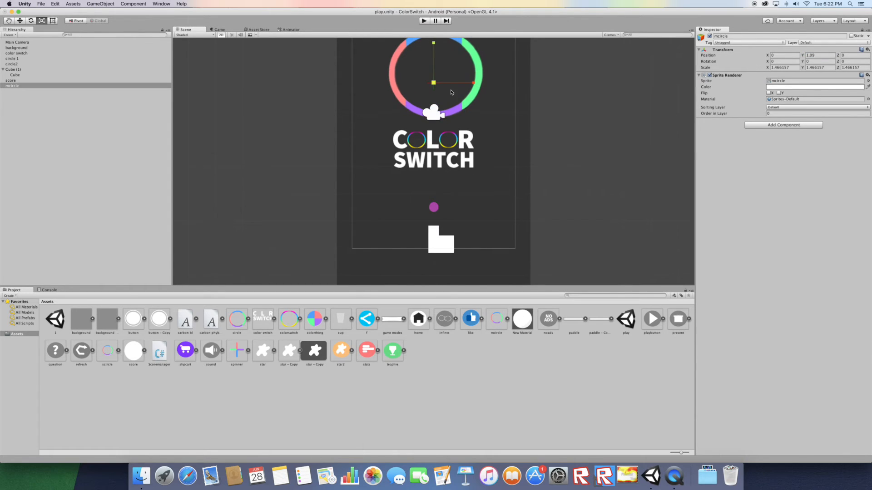
{"action": "left_click", "coordinate": [219, 30]}
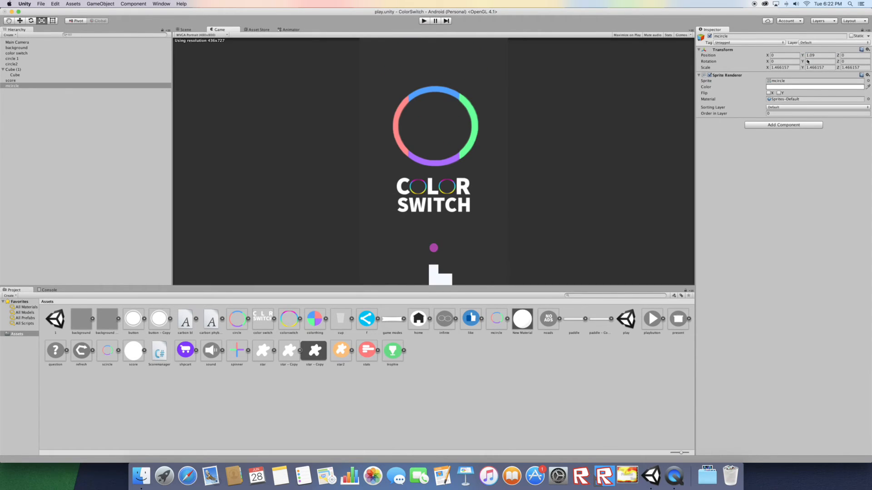
{"action": "left_click_drag", "start_coordinate": [803, 55], "coordinate": [808, 12]}
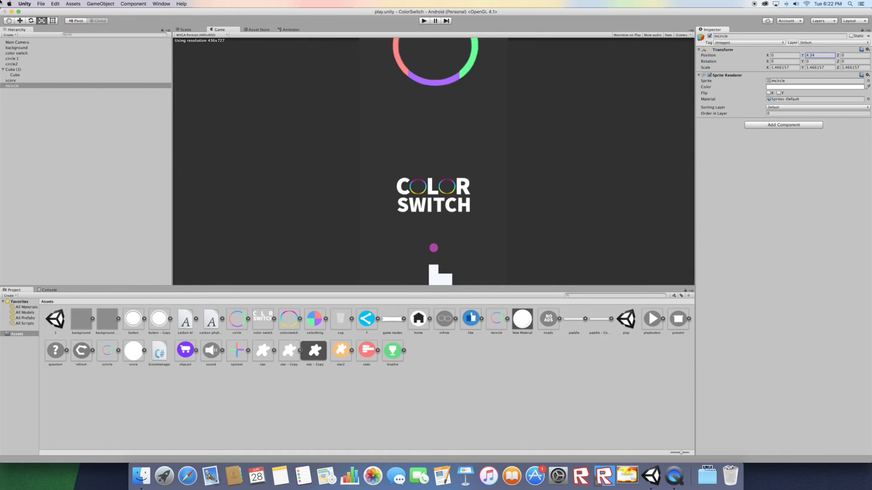
Save the play scene and open the main menu scene named 1.
{"action": "left_click", "coordinate": [41, 4]}
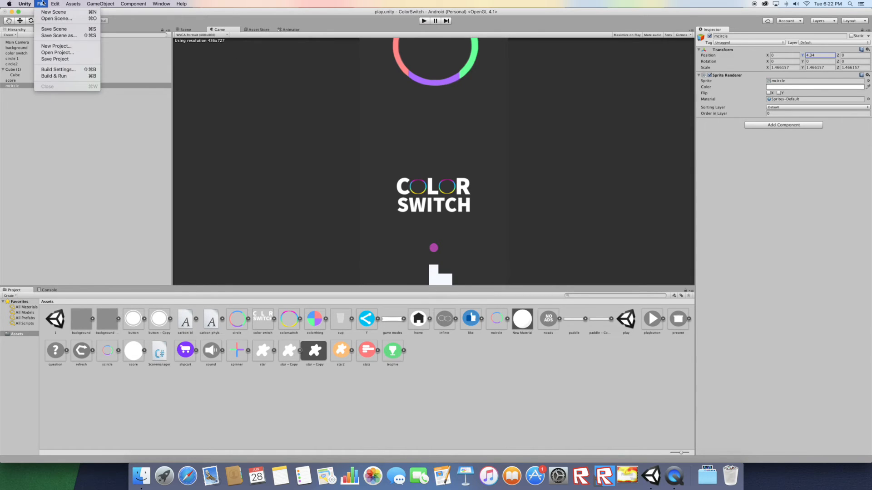
{"action": "left_click", "coordinate": [53, 30]}
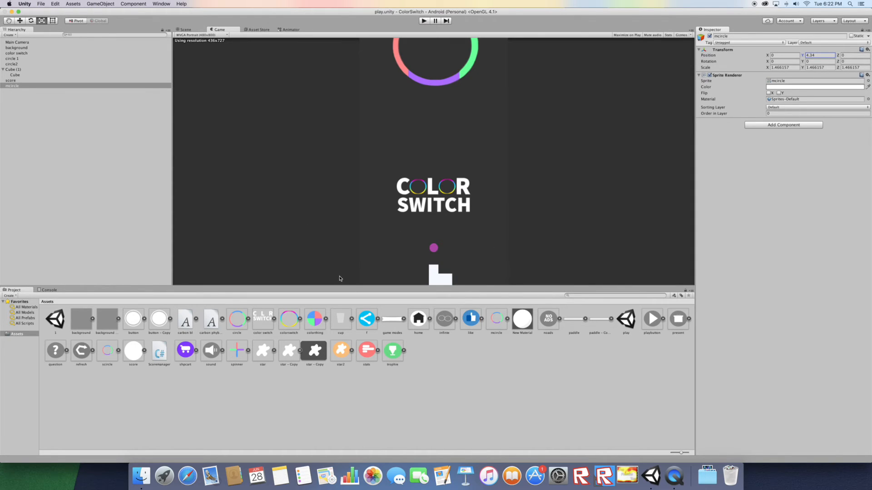
{"action": "double_click", "coordinate": [55, 322]}
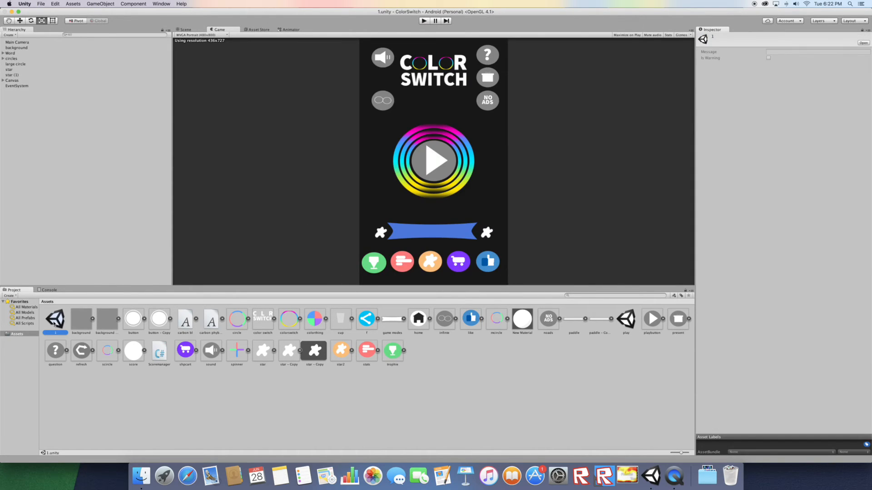
Create a C# script named m in the Assets folder and open it for editing in MonoDevelop.
{"action": "right_click", "coordinate": [495, 372]}
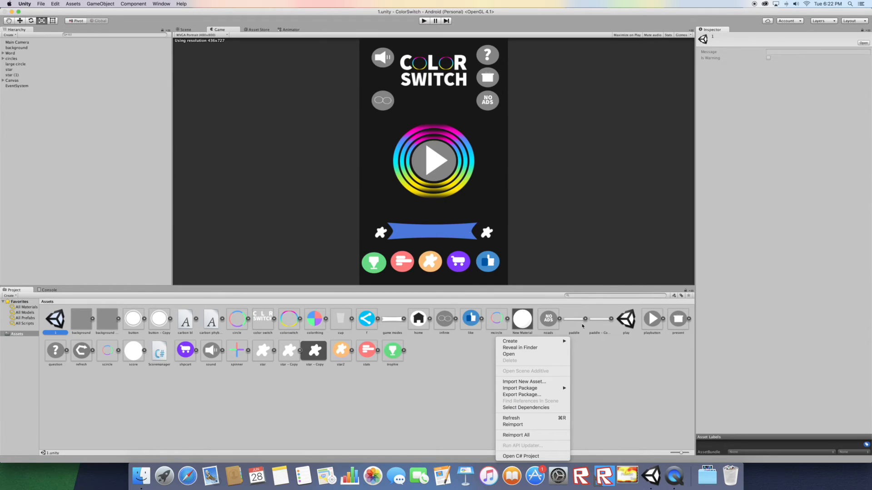
{"action": "mouse_move", "coordinate": [513, 341]}
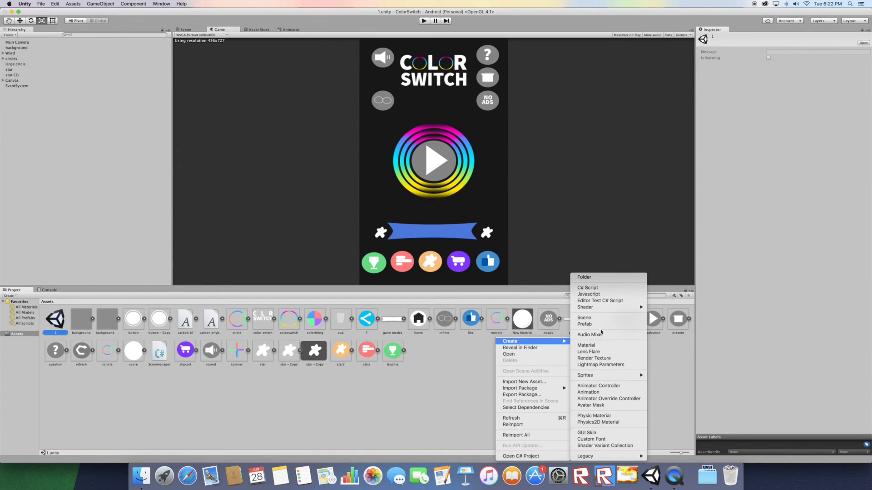
{"action": "left_click", "coordinate": [588, 288]}
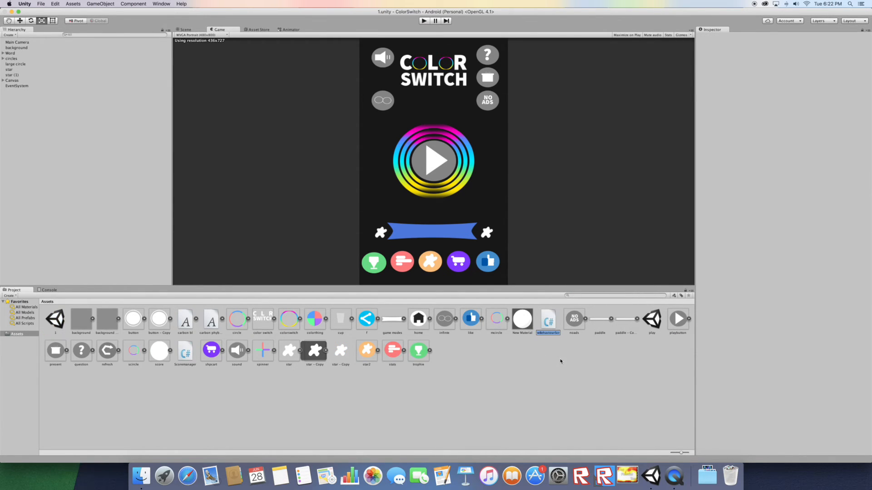
{"action": "type", "text": "m"}
{"action": "key", "text": "Return"}
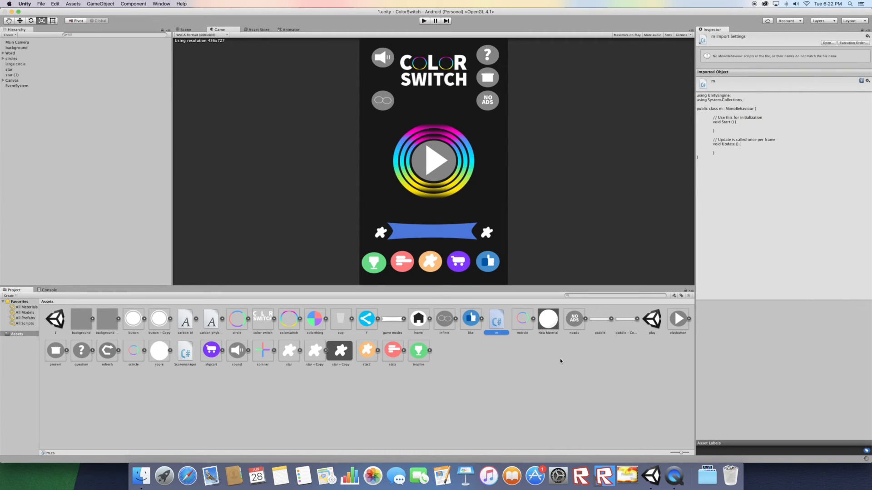
{"action": "double_click", "coordinate": [503, 319]}
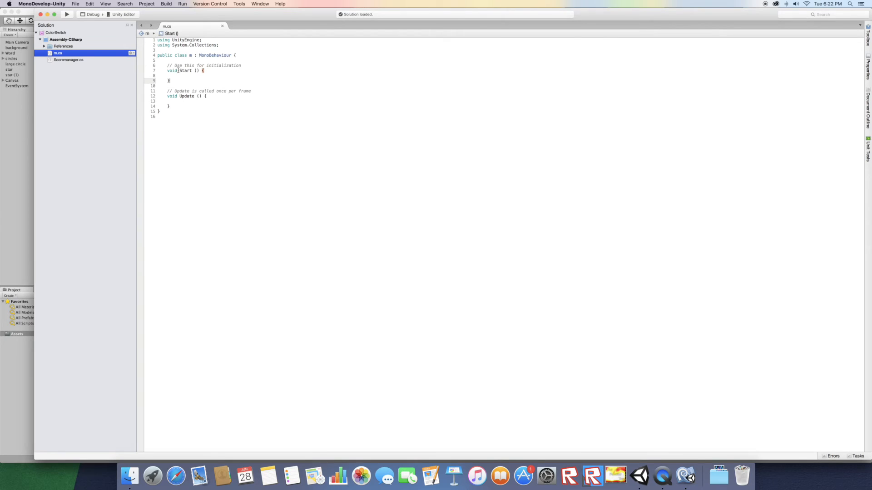
Replace the default Start and Update methods of the m class with a public void Play() method.
{"action": "left_click_drag", "start_coordinate": [168, 65], "coordinate": [255, 109]}
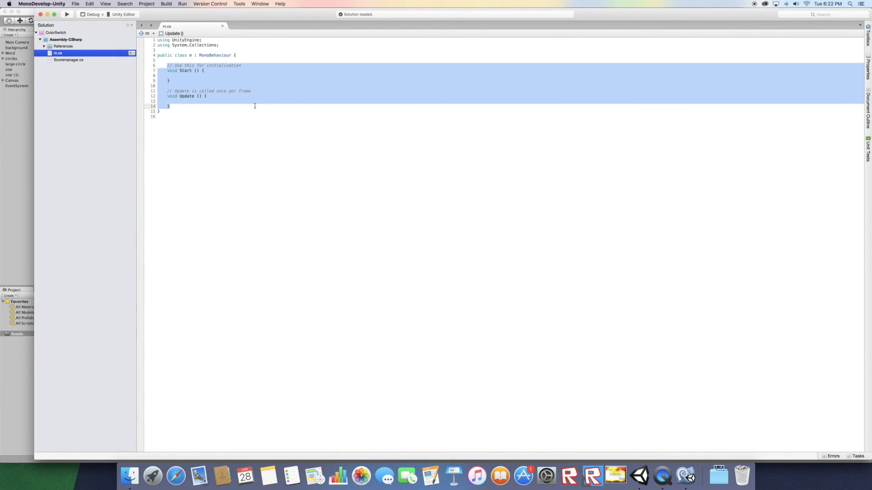
{"action": "key", "text": "BackSpace"}
{"action": "type", "text": "pub"}
{"action": "key", "text": "BackSpace"}
{"action": "key", "text": "BackSpace"}
{"action": "type", "text": "ic v"}
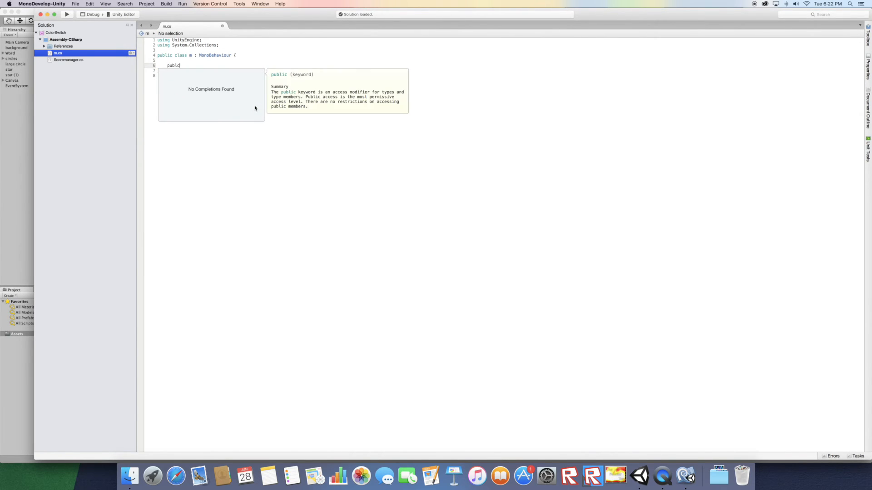
{"action": "type", "text": "oid "}
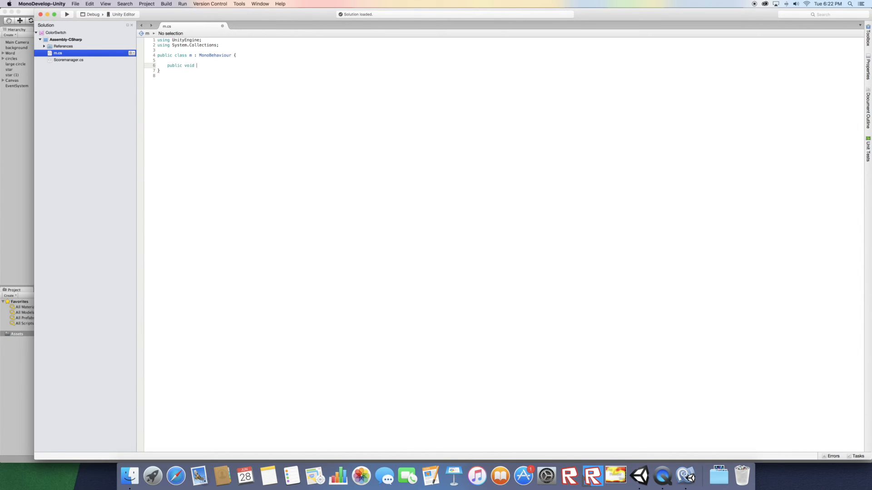
{"action": "type", "text": "Play(){"}
{"action": "key", "text": "Return"}
Inside the Play method, call Application.LoadLevel("play").
{"action": "type", "text": "Application.LoadLevel"}
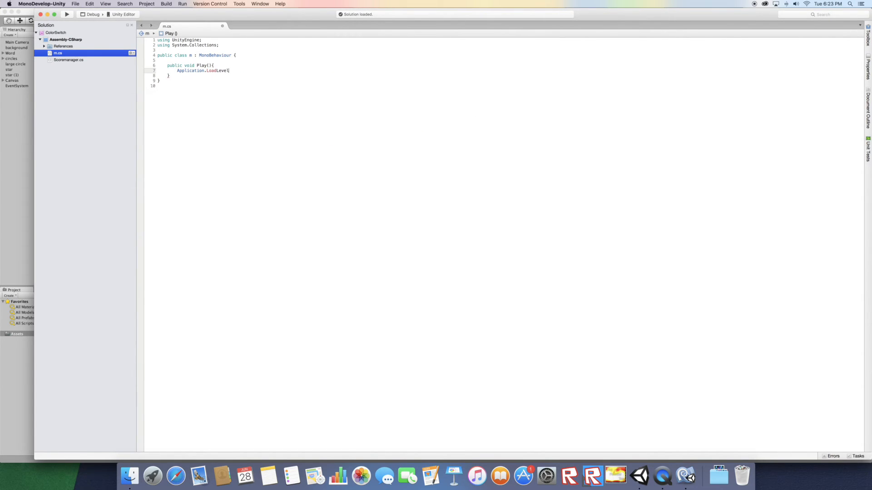
{"action": "type", "text": "("}
{"action": "key", "text": "BackSpace"}
{"action": "key", "text": "BackSpace"}
{"action": "type", "text": "()"}
{"action": "type", "text": "\""}
{"action": "type", "text": "play"}
End the LoadLevel line with a semicolon, save the m script and switch back to Unity.
{"action": "left_click_drag", "start_coordinate": [264, 17], "coordinate": [501, 405]}
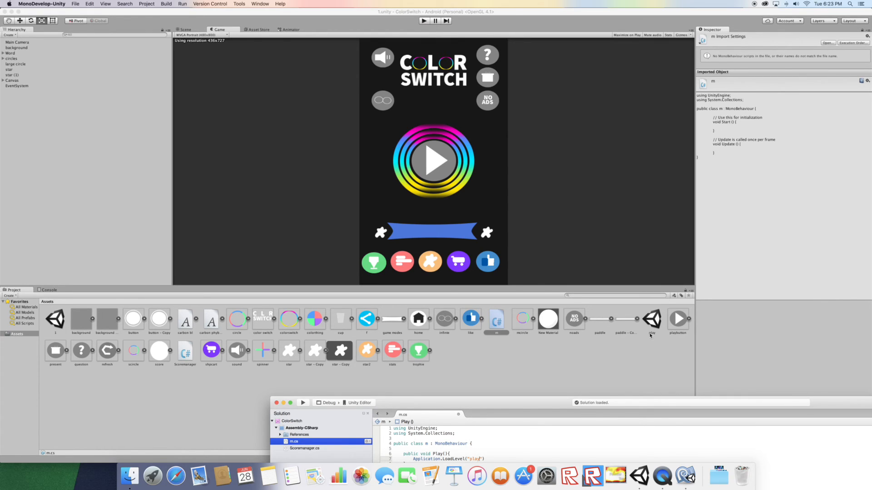
{"action": "left_click_drag", "start_coordinate": [579, 403], "coordinate": [575, 239]}
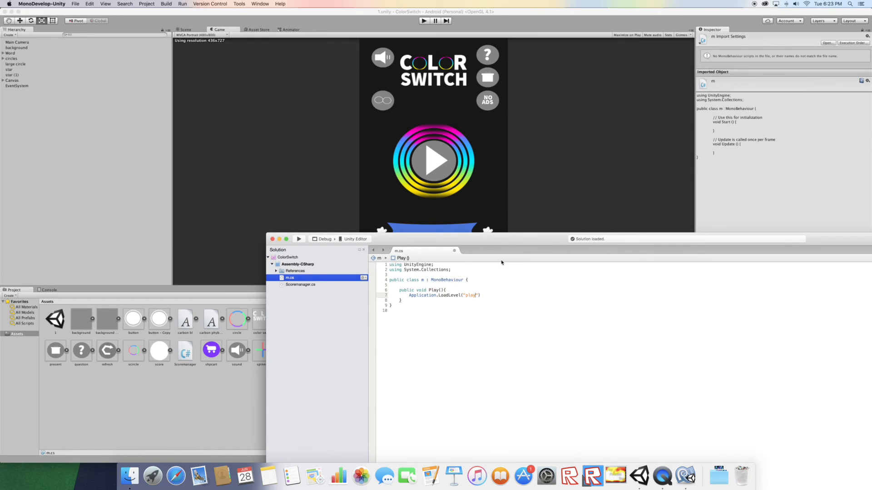
{"action": "left_click_drag", "start_coordinate": [508, 243], "coordinate": [494, 194]}
{"action": "left_click", "coordinate": [394, 255]}
{"action": "left_click", "coordinate": [394, 253]}
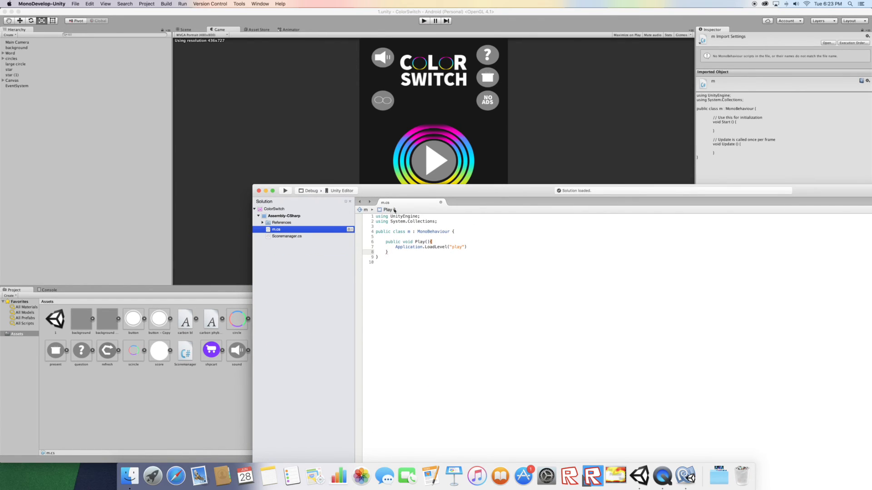
{"action": "left_click", "coordinate": [484, 242]}
{"action": "left_click", "coordinate": [482, 248]}
{"action": "type", "text": ";"}
{"action": "left_click", "coordinate": [75, 4]}
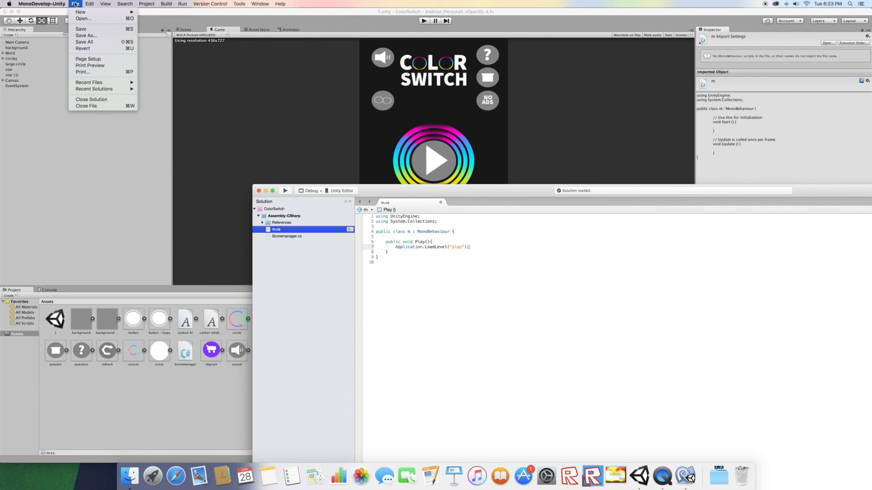
{"action": "left_click", "coordinate": [86, 28]}
{"action": "left_click", "coordinate": [144, 127]}
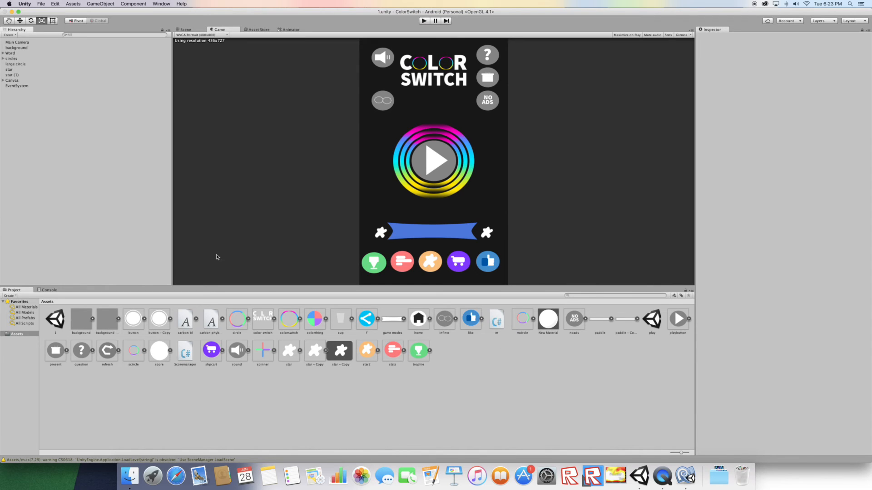
Attach the m script to the Canvas and set the Play button's On Click event to call the Canvas's m.Play function.
{"action": "left_click", "coordinate": [20, 81]}
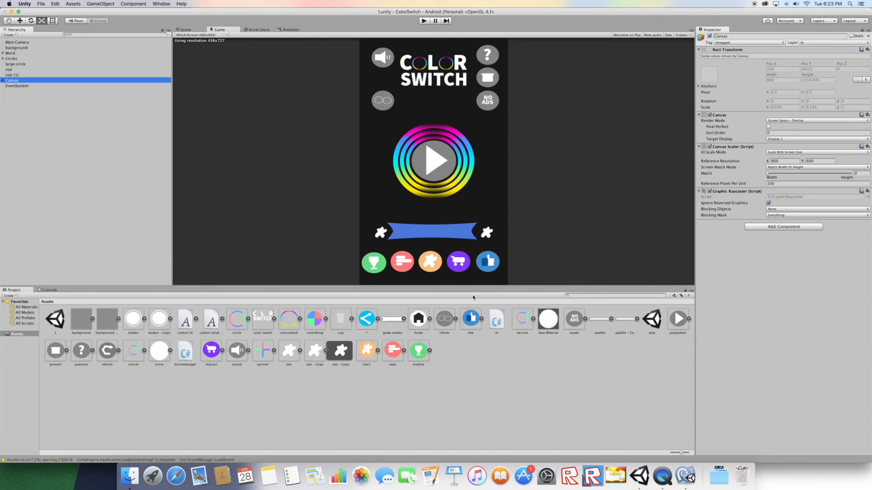
{"action": "left_click_drag", "start_coordinate": [495, 321], "coordinate": [754, 247]}
{"action": "left_click", "coordinate": [3, 81]}
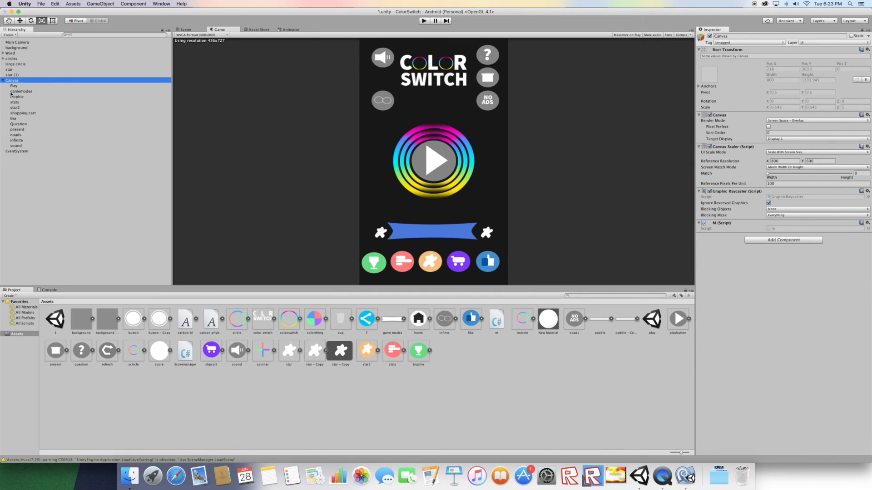
{"action": "left_click", "coordinate": [14, 86]}
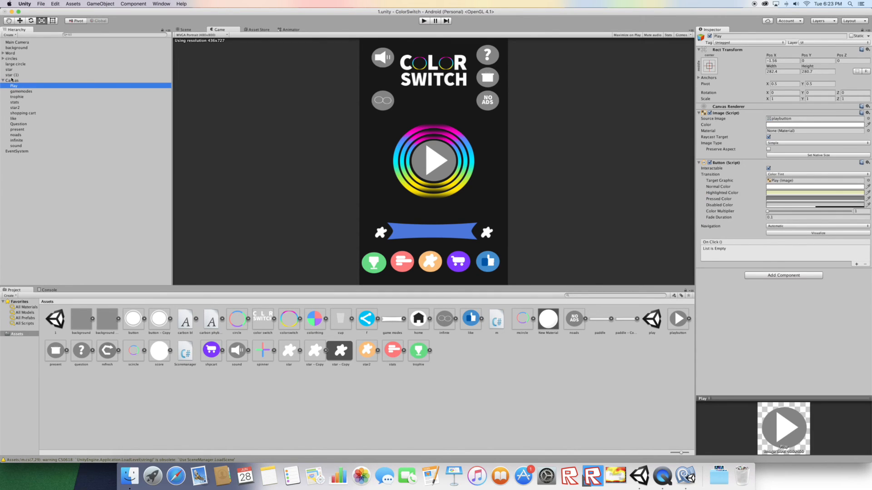
{"action": "left_click", "coordinate": [856, 264]}
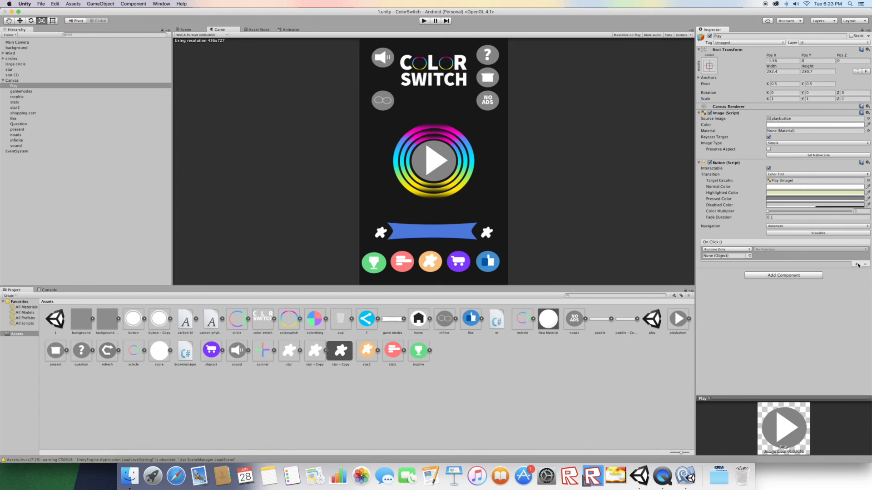
{"action": "left_click_drag", "start_coordinate": [26, 81], "coordinate": [728, 255]}
{"action": "left_click", "coordinate": [781, 250]}
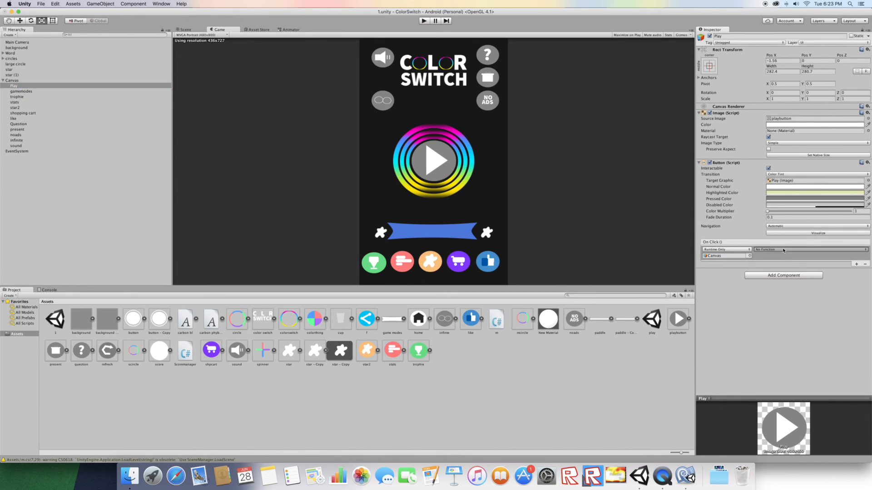
{"action": "mouse_move", "coordinate": [774, 294]}
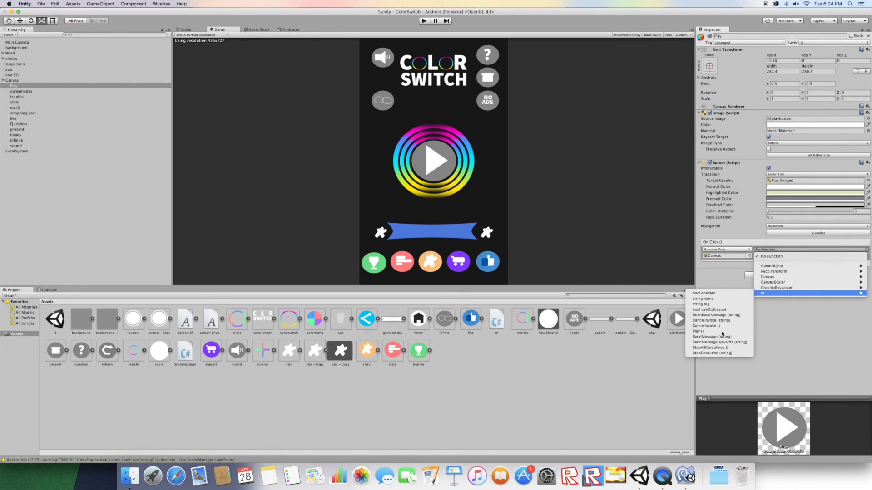
{"action": "left_click", "coordinate": [699, 332]}
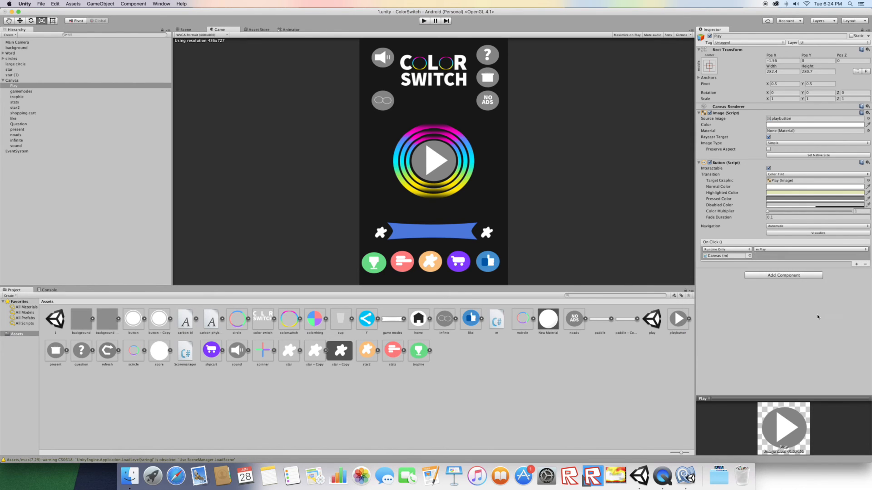
Add scene 1 and the play scene to the build's scene list, saving scene 1's changes when switching.
{"action": "left_click", "coordinate": [41, 4]}
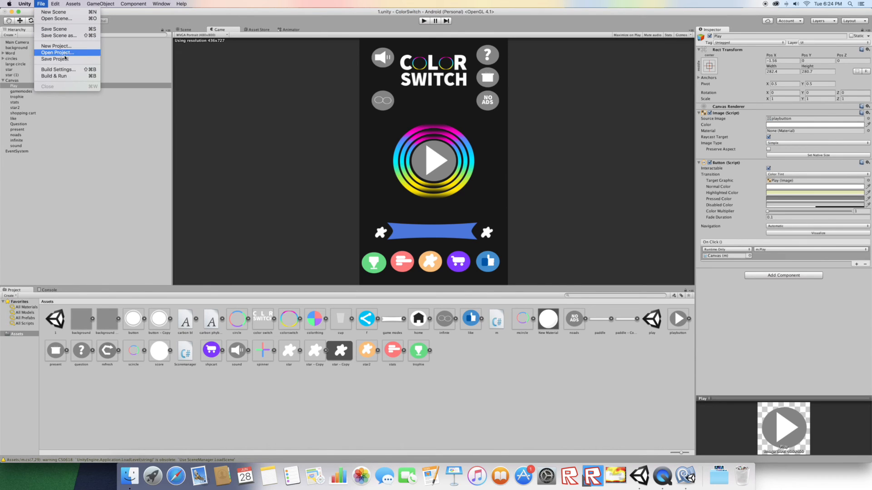
{"action": "left_click", "coordinate": [83, 72]}
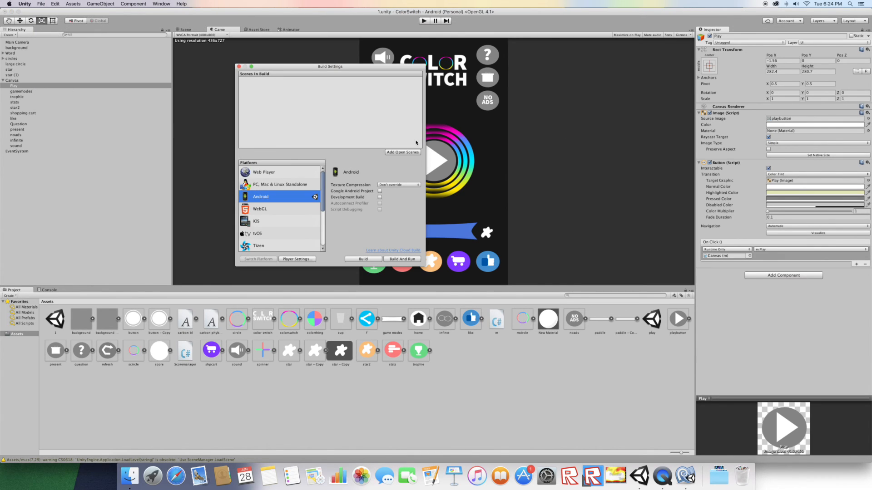
{"action": "left_click", "coordinate": [404, 152]}
{"action": "double_click", "coordinate": [658, 325]}
{"action": "left_click", "coordinate": [491, 155]}
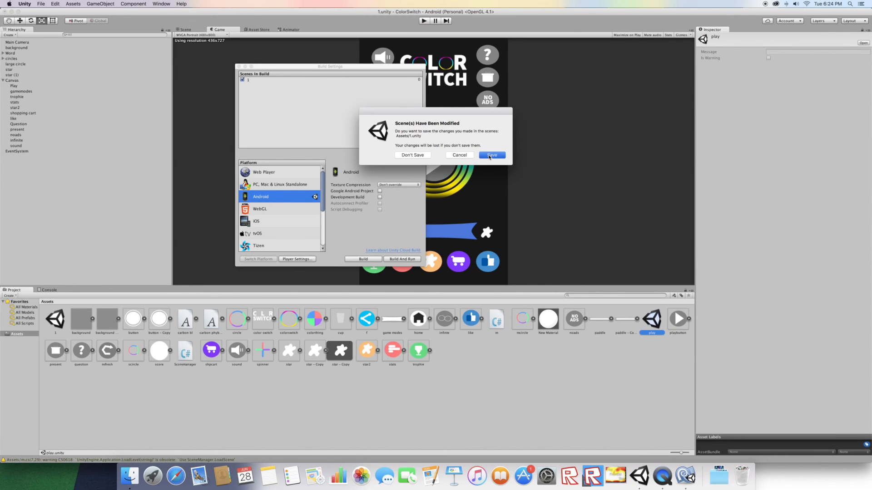
{"action": "left_click", "coordinate": [403, 153]}
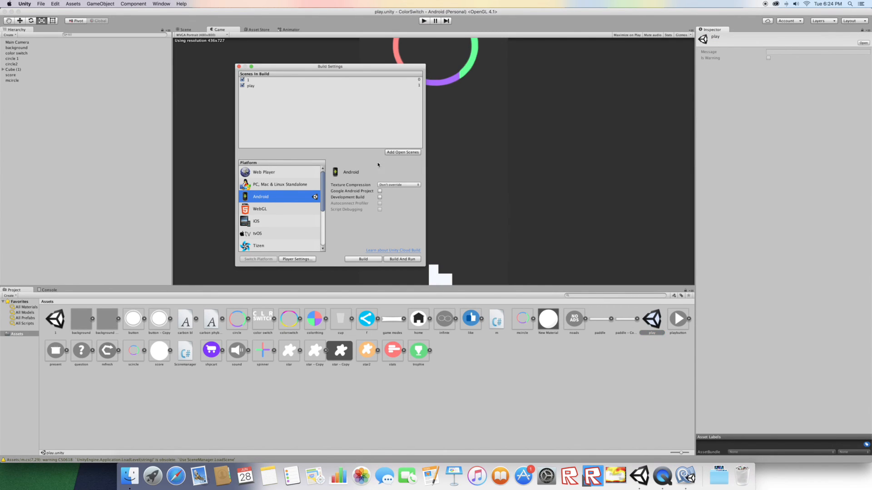
{"action": "left_click", "coordinate": [239, 67]}
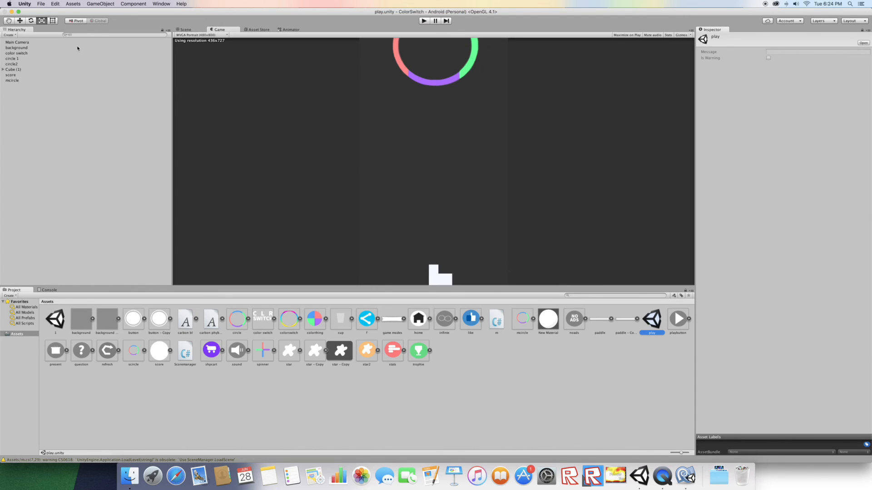
Set Order in Layer to 1 for the score and mcircle sprites.
{"action": "left_click", "coordinate": [12, 80]}
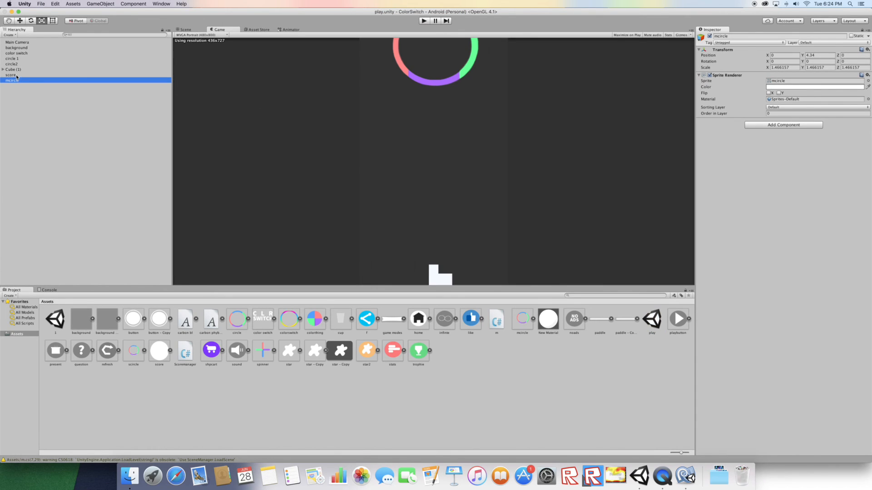
{"action": "left_click", "coordinate": [16, 75], "text": "shift"}
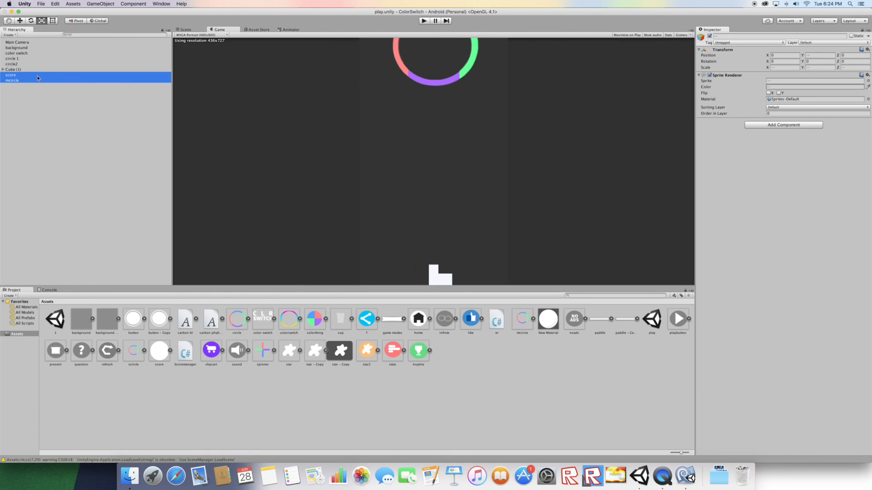
{"action": "left_click", "coordinate": [793, 115]}
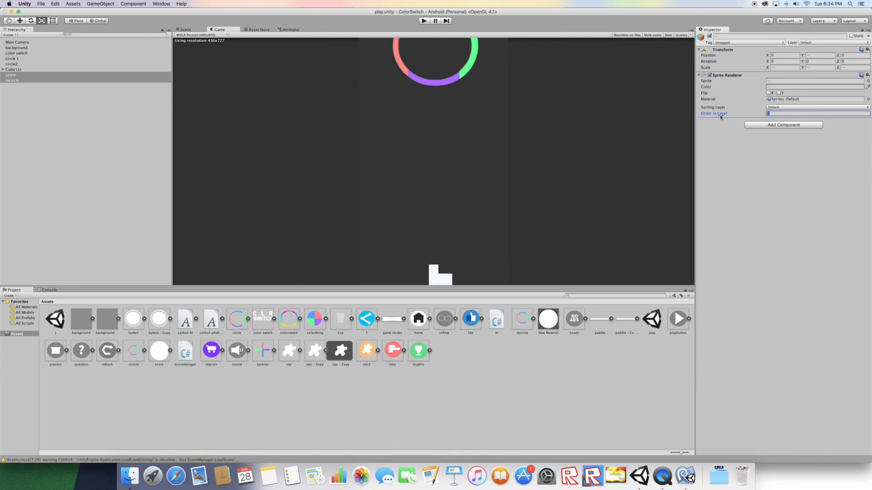
{"action": "type", "text": "1"}
Set Order in Layer to 1 for the color switch, circle 1 and circle2 sprites, and save the play scene.
{"action": "left_click", "coordinate": [16, 63]}
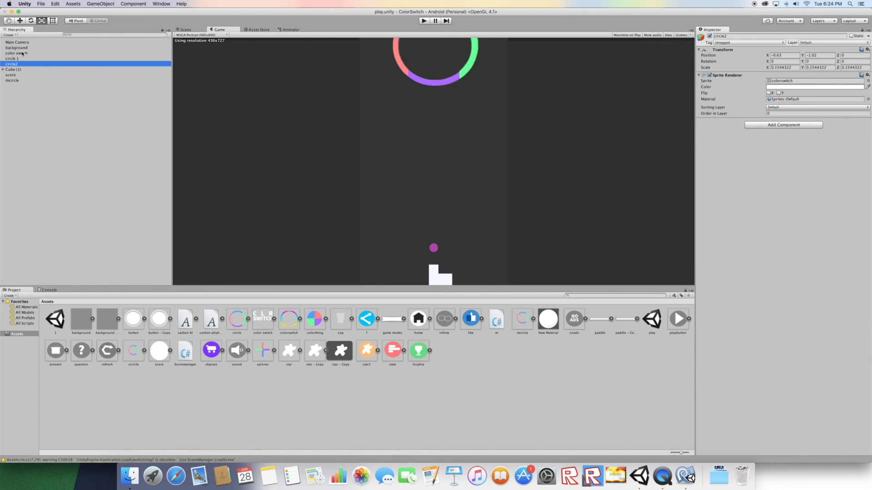
{"action": "left_click", "coordinate": [22, 53]}
{"action": "left_click", "coordinate": [21, 64], "text": "shift"}
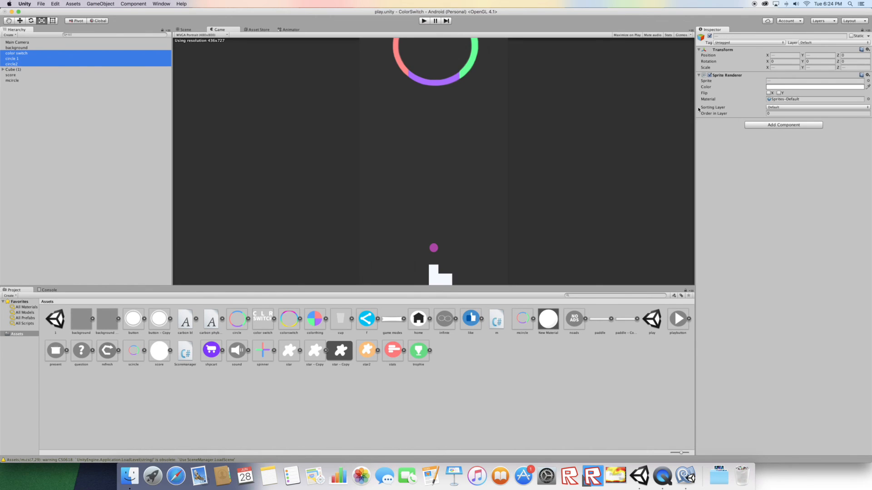
{"action": "left_click", "coordinate": [800, 114]}
{"action": "type", "text": "1"}
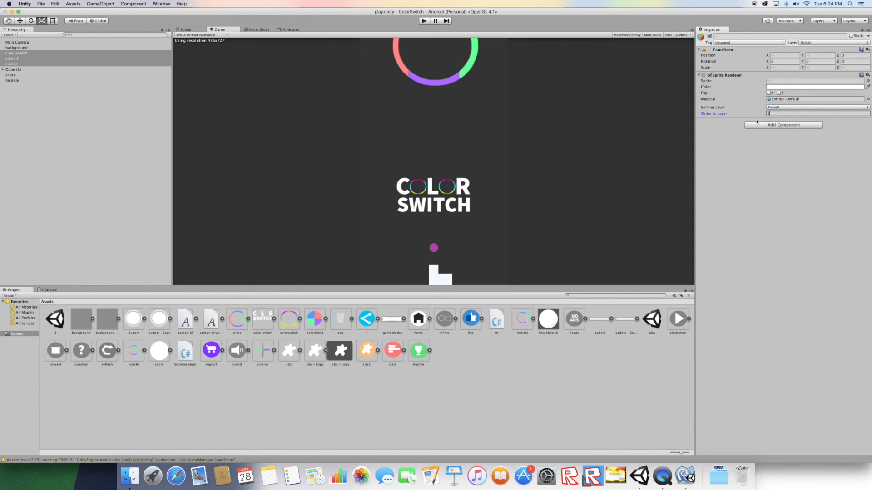
{"action": "left_click", "coordinate": [564, 157]}
{"action": "left_click", "coordinate": [41, 3]}
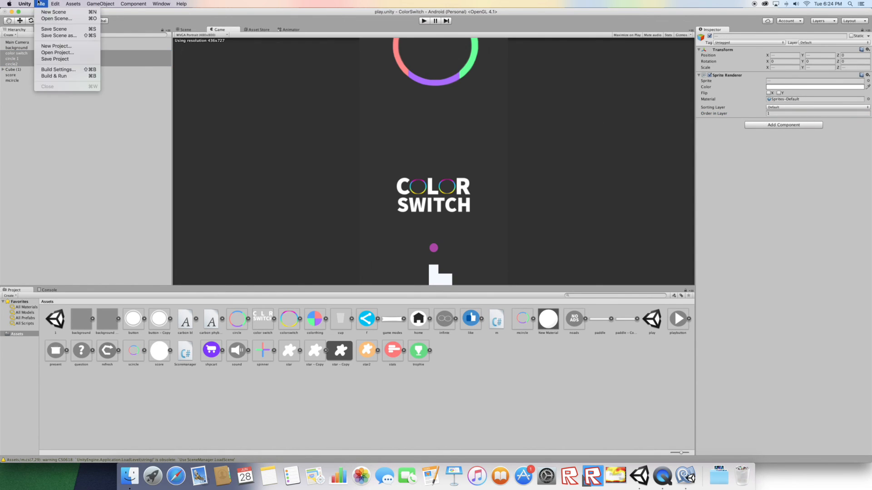
{"action": "left_click", "coordinate": [50, 29]}
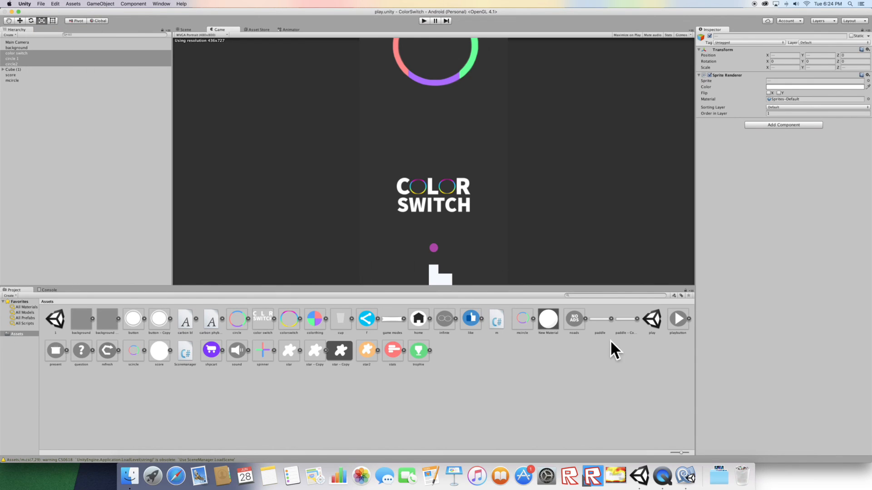
Open scene 1, run the game to test that the Play button loads the play scene, and stop it.
{"action": "left_click", "coordinate": [651, 320]}
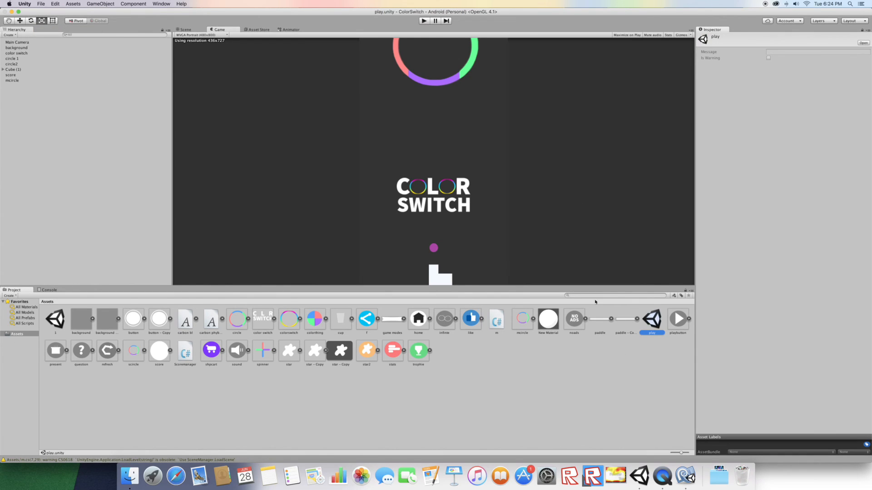
{"action": "double_click", "coordinate": [55, 321]}
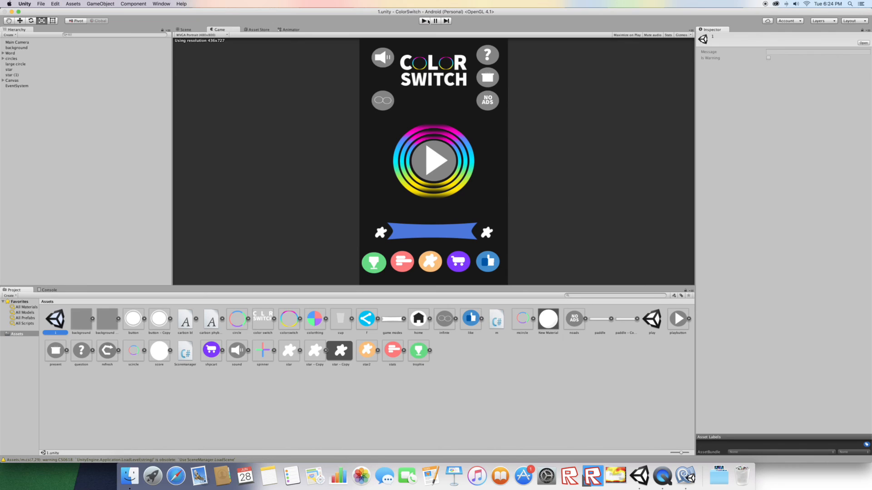
{"action": "left_click", "coordinate": [426, 21]}
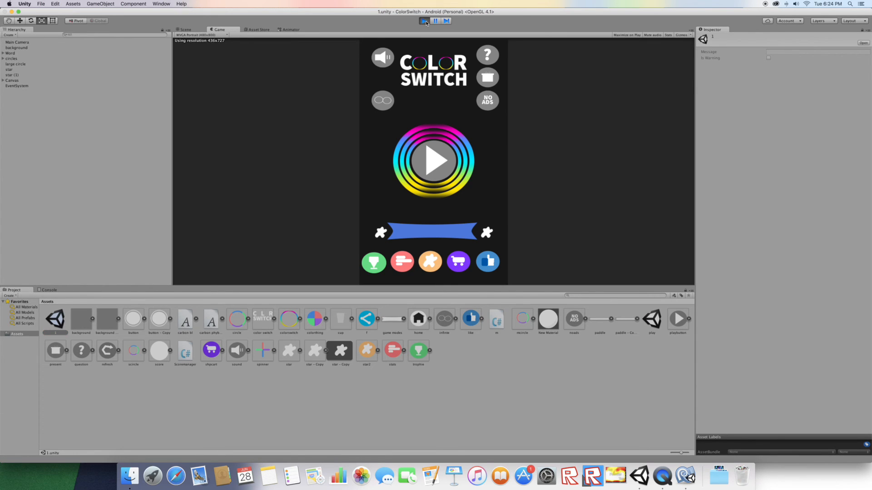
{"action": "left_click", "coordinate": [432, 161]}
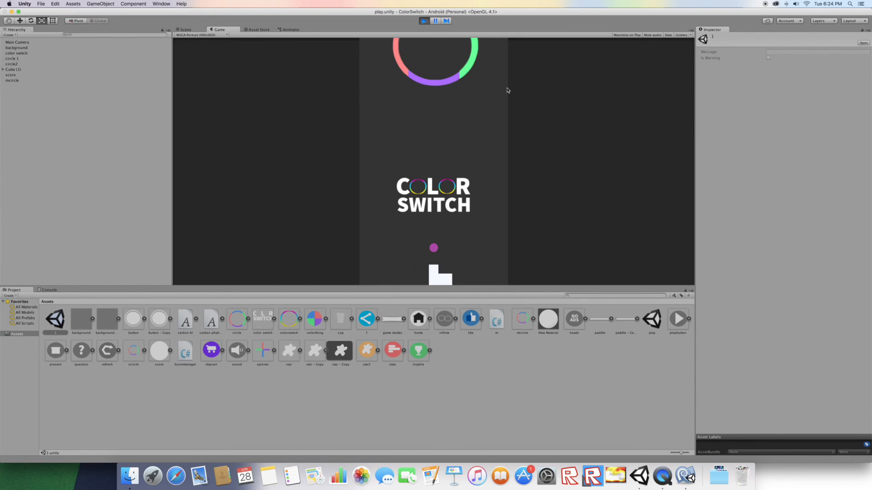
{"action": "left_click", "coordinate": [424, 21]}
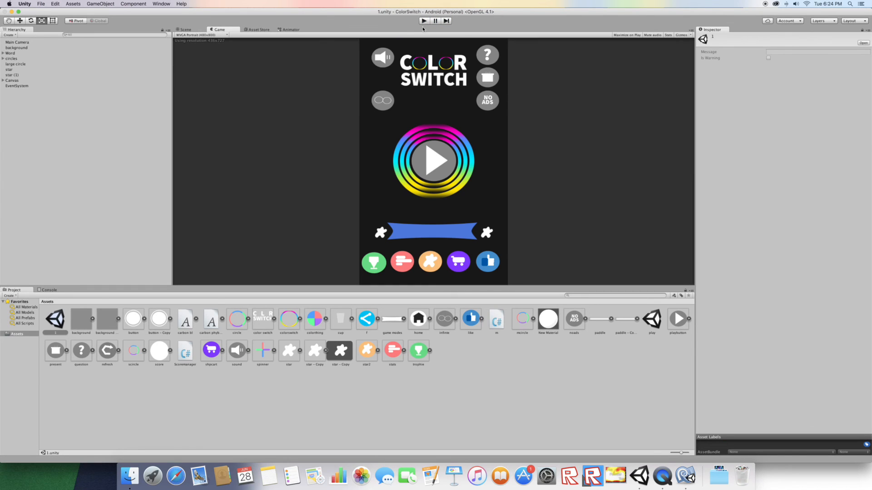